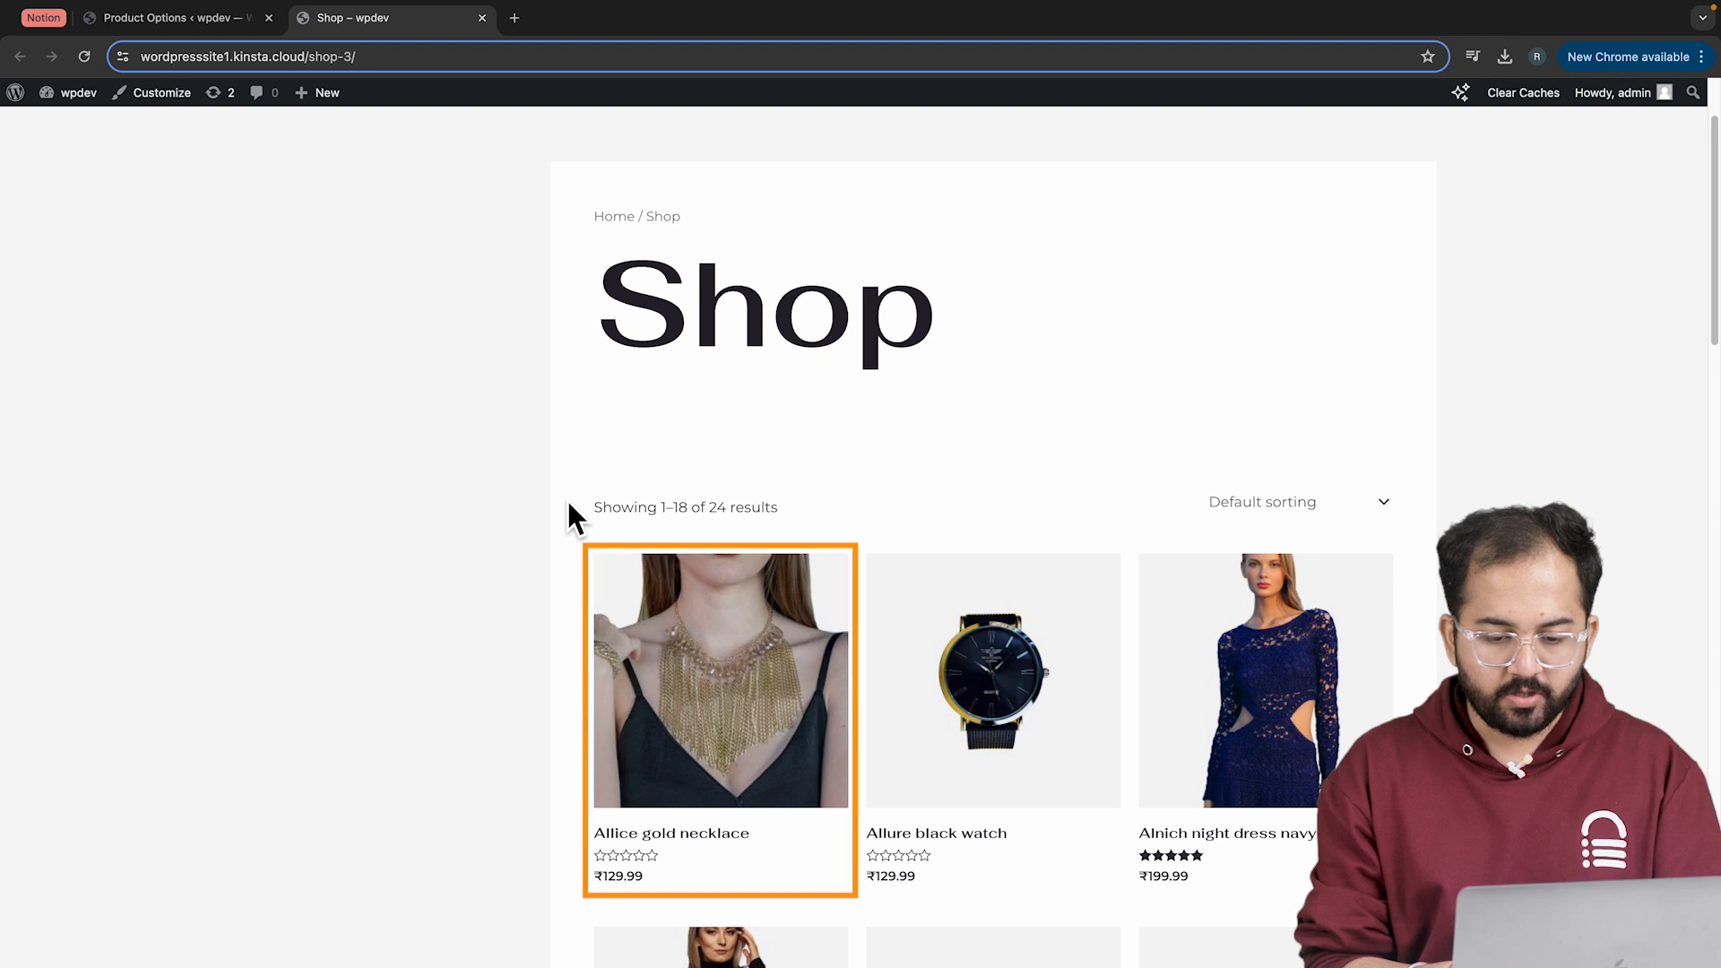
Step: View the Allice gold necklace product page in the shop and return to the new option group form
click(640, 644)
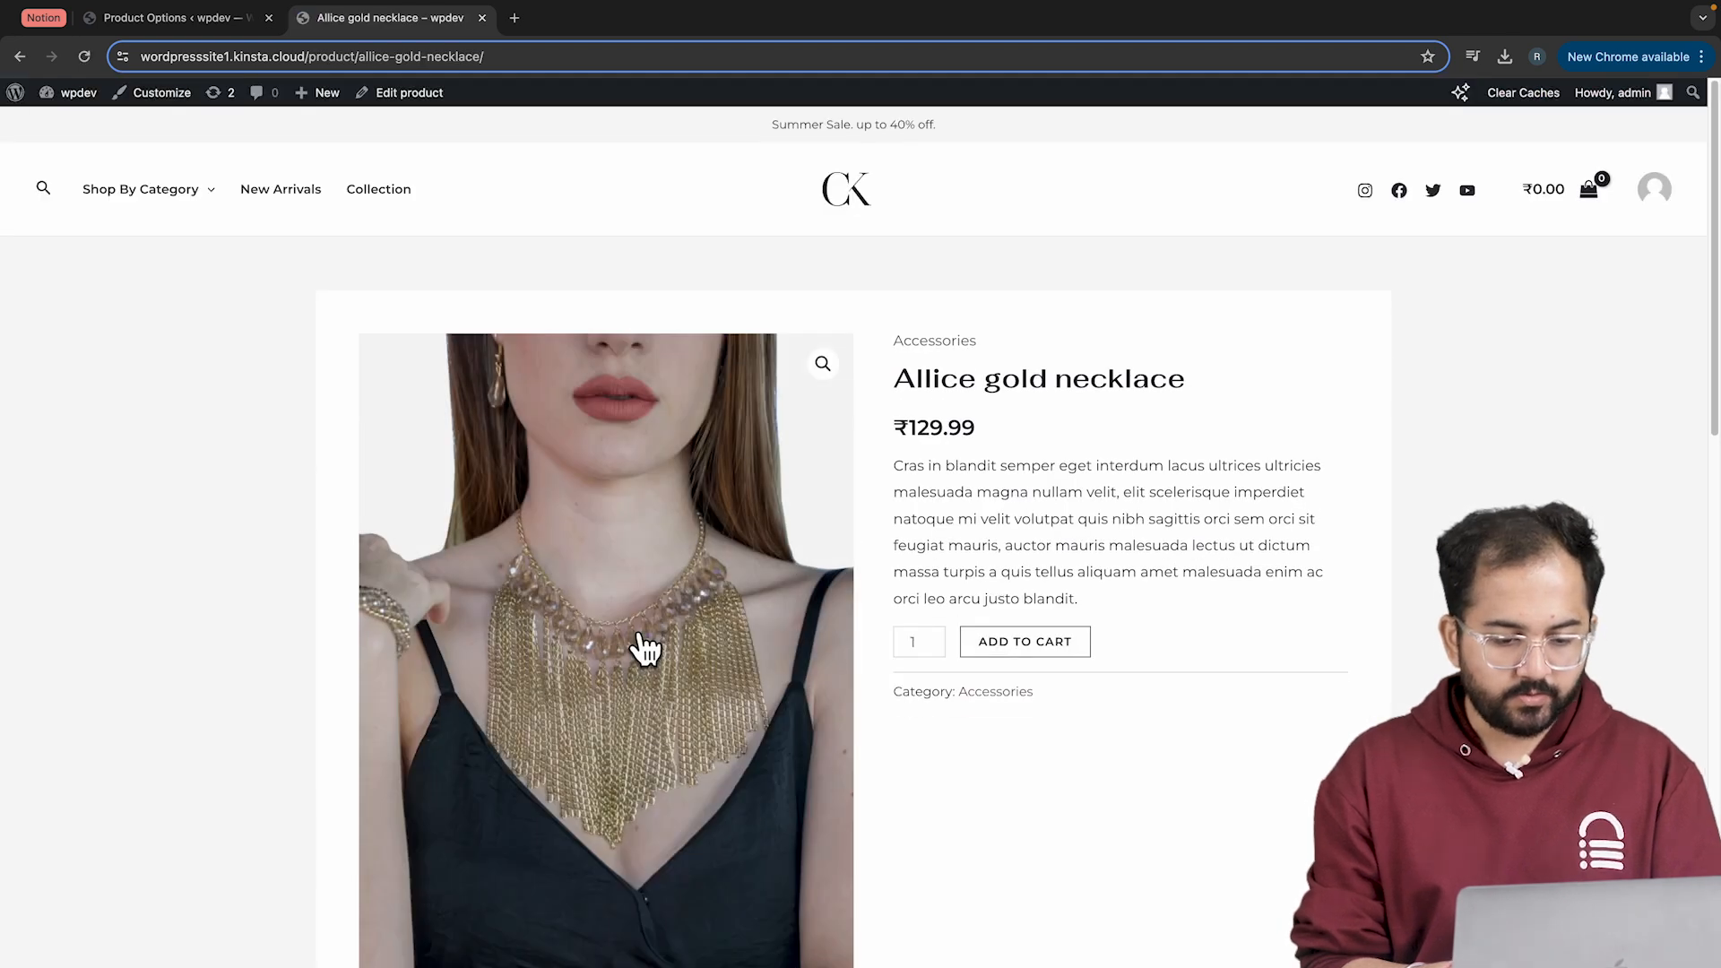
key(ctrl+shift+Tab)
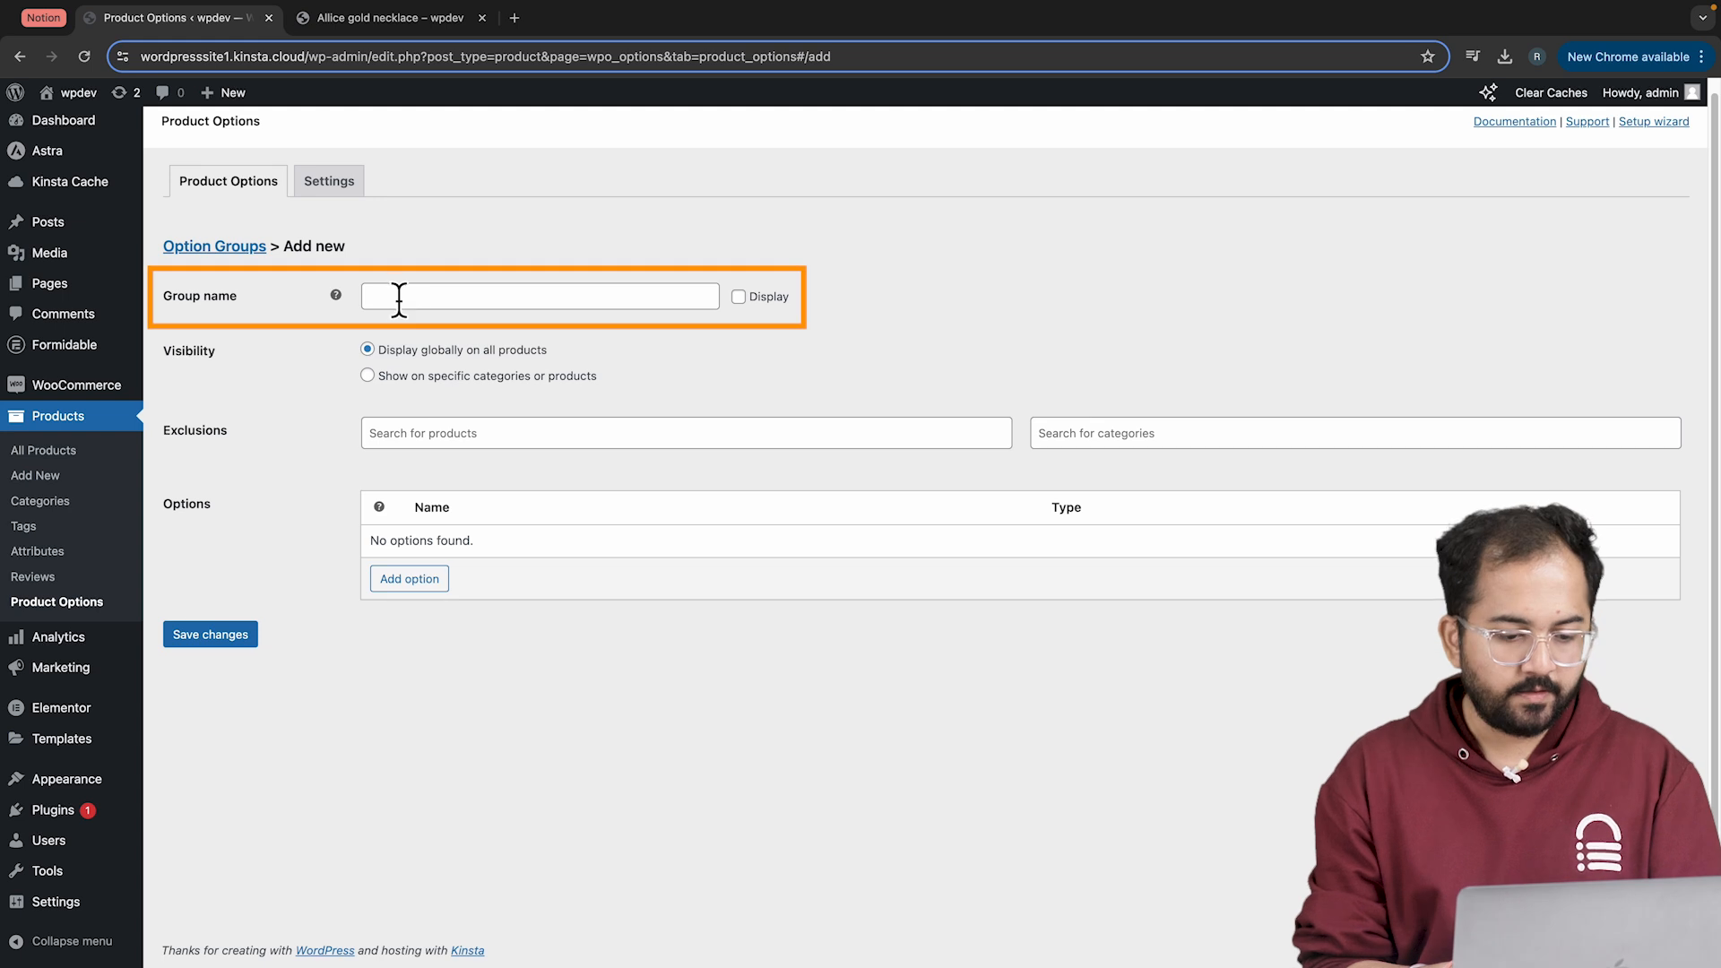
Step: Name the option group Gold Quality, display its name, and show it only on the Accessories category
click(399, 296)
text(Gold Quality)
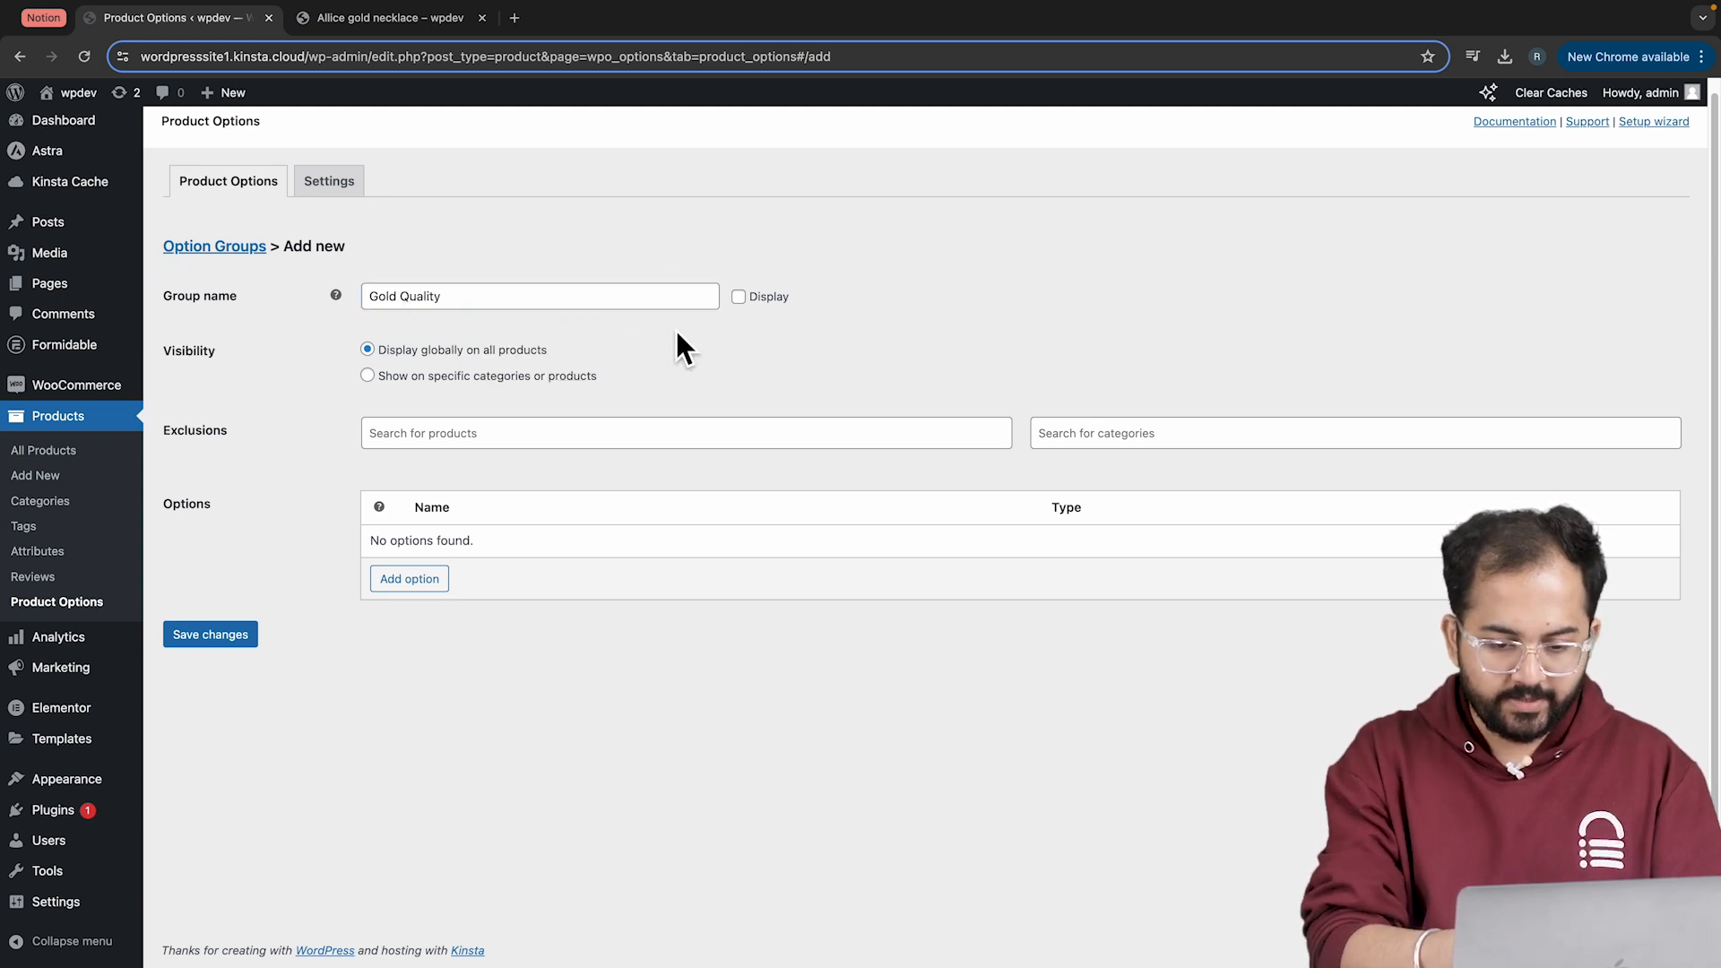
click(739, 297)
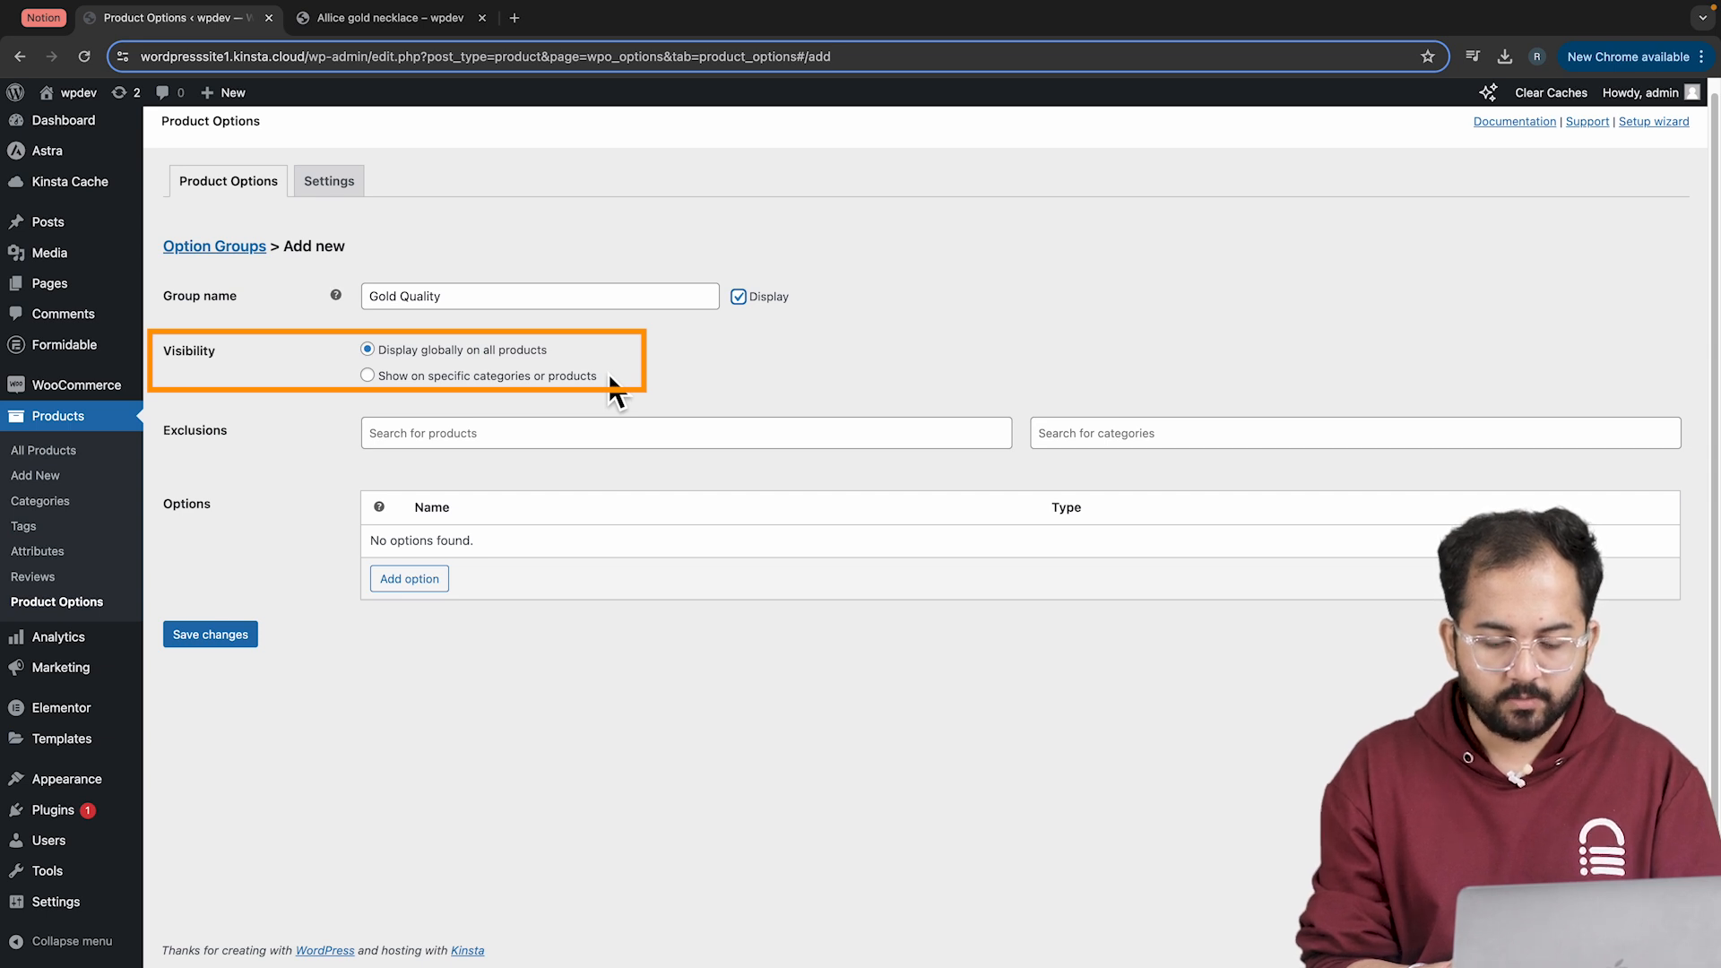
click(368, 375)
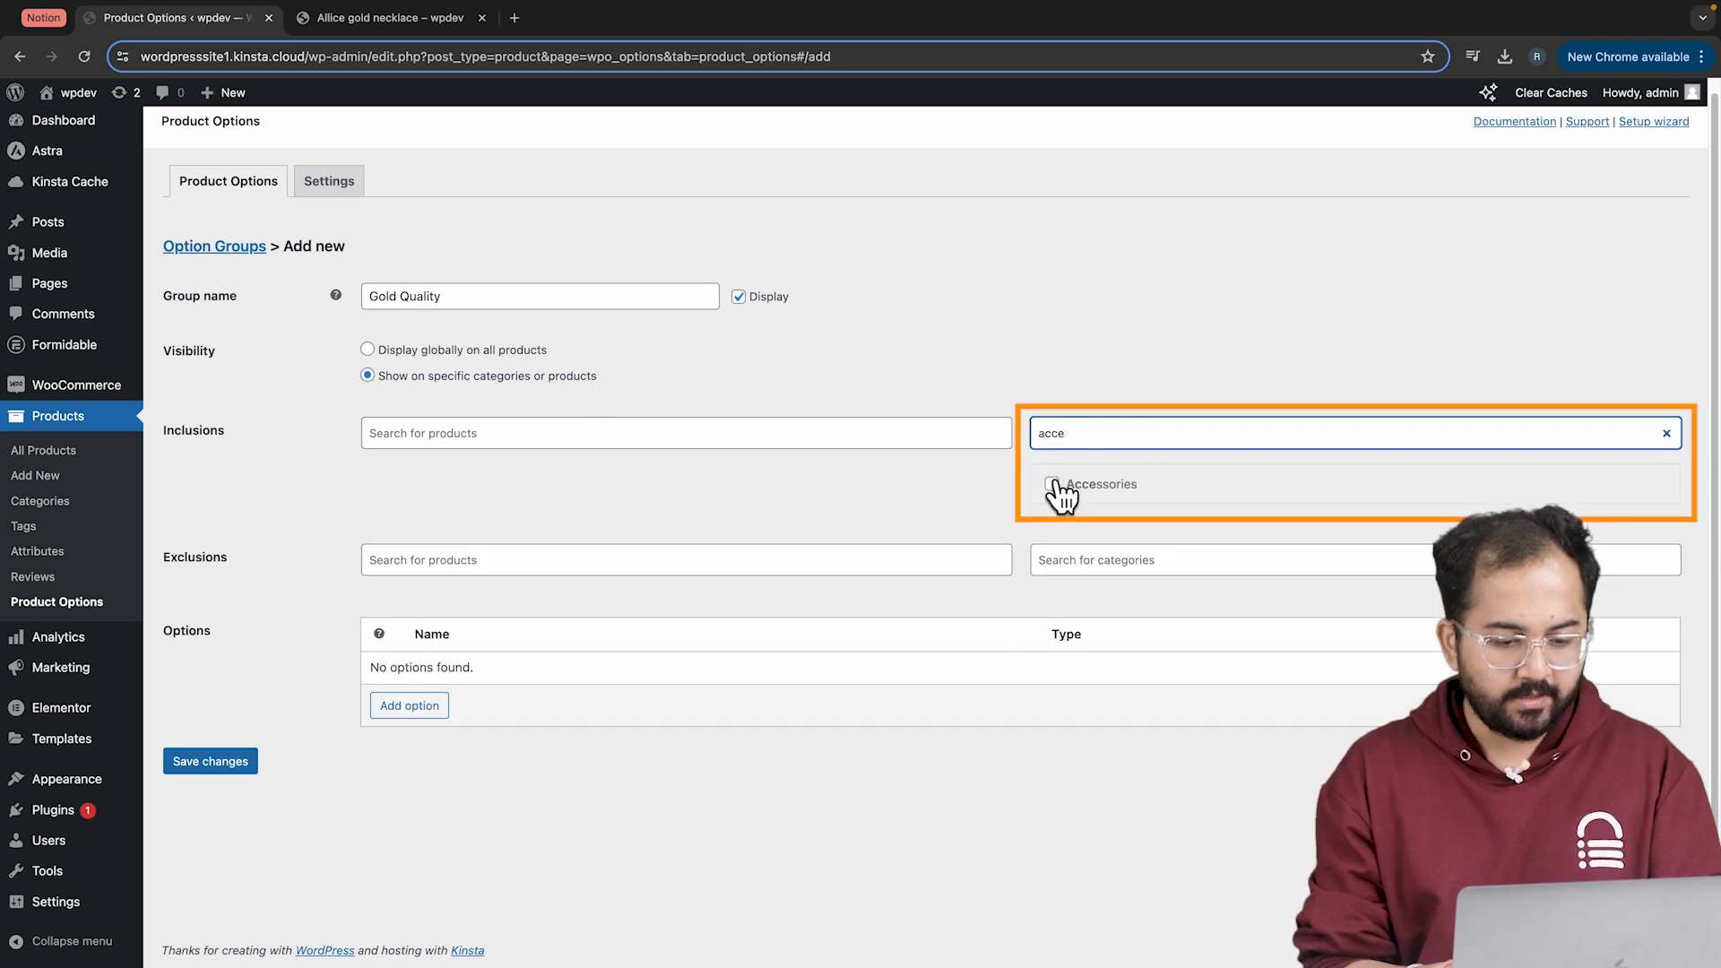
click(1054, 485)
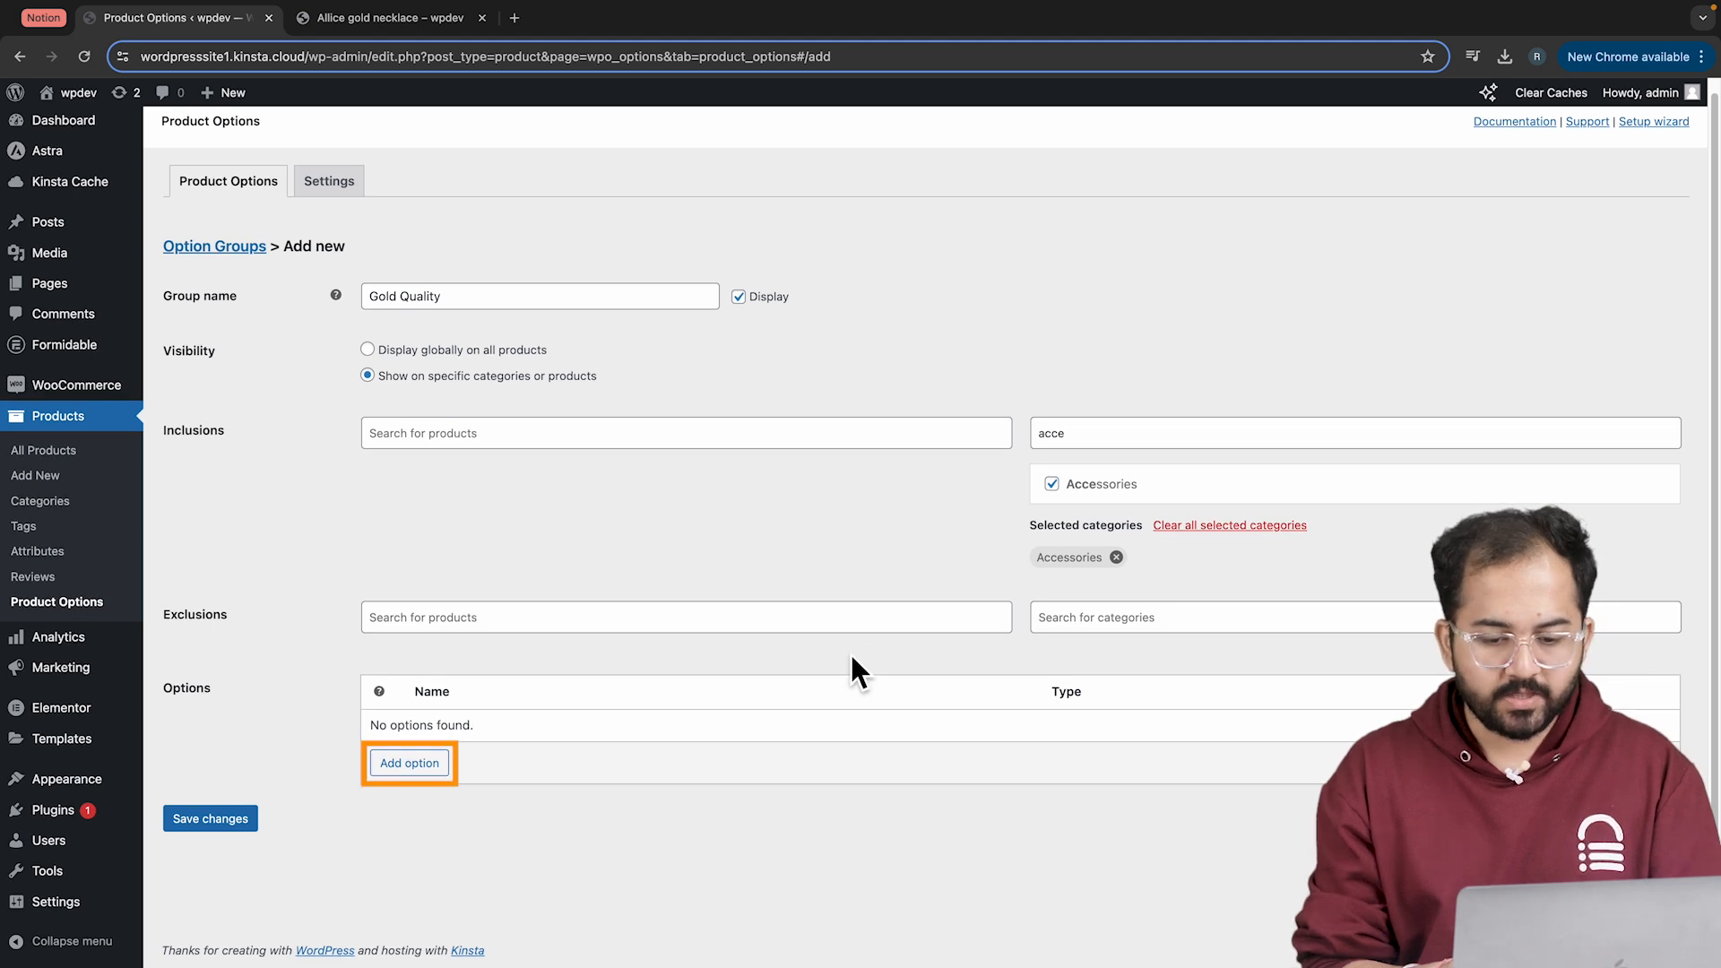
Step: Add an option named Gold Quality to the group and set its type to Radio buttons
click(431, 764)
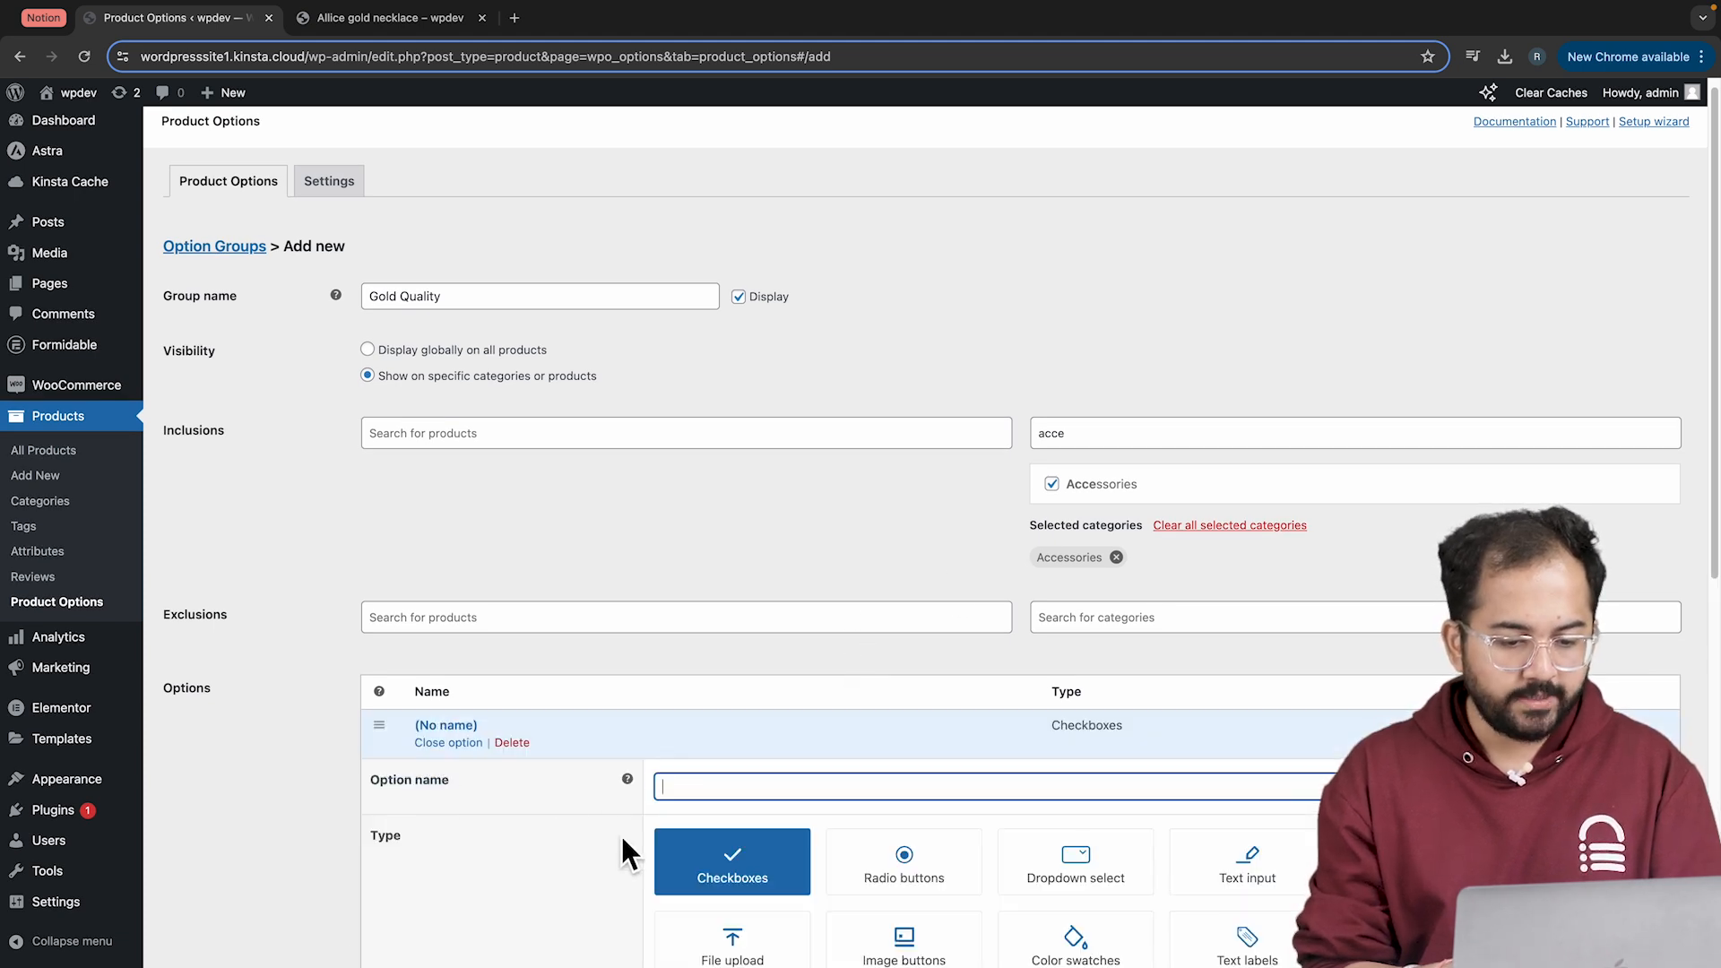
scroll(621, 832, down, 5)
text(Gold Quality)
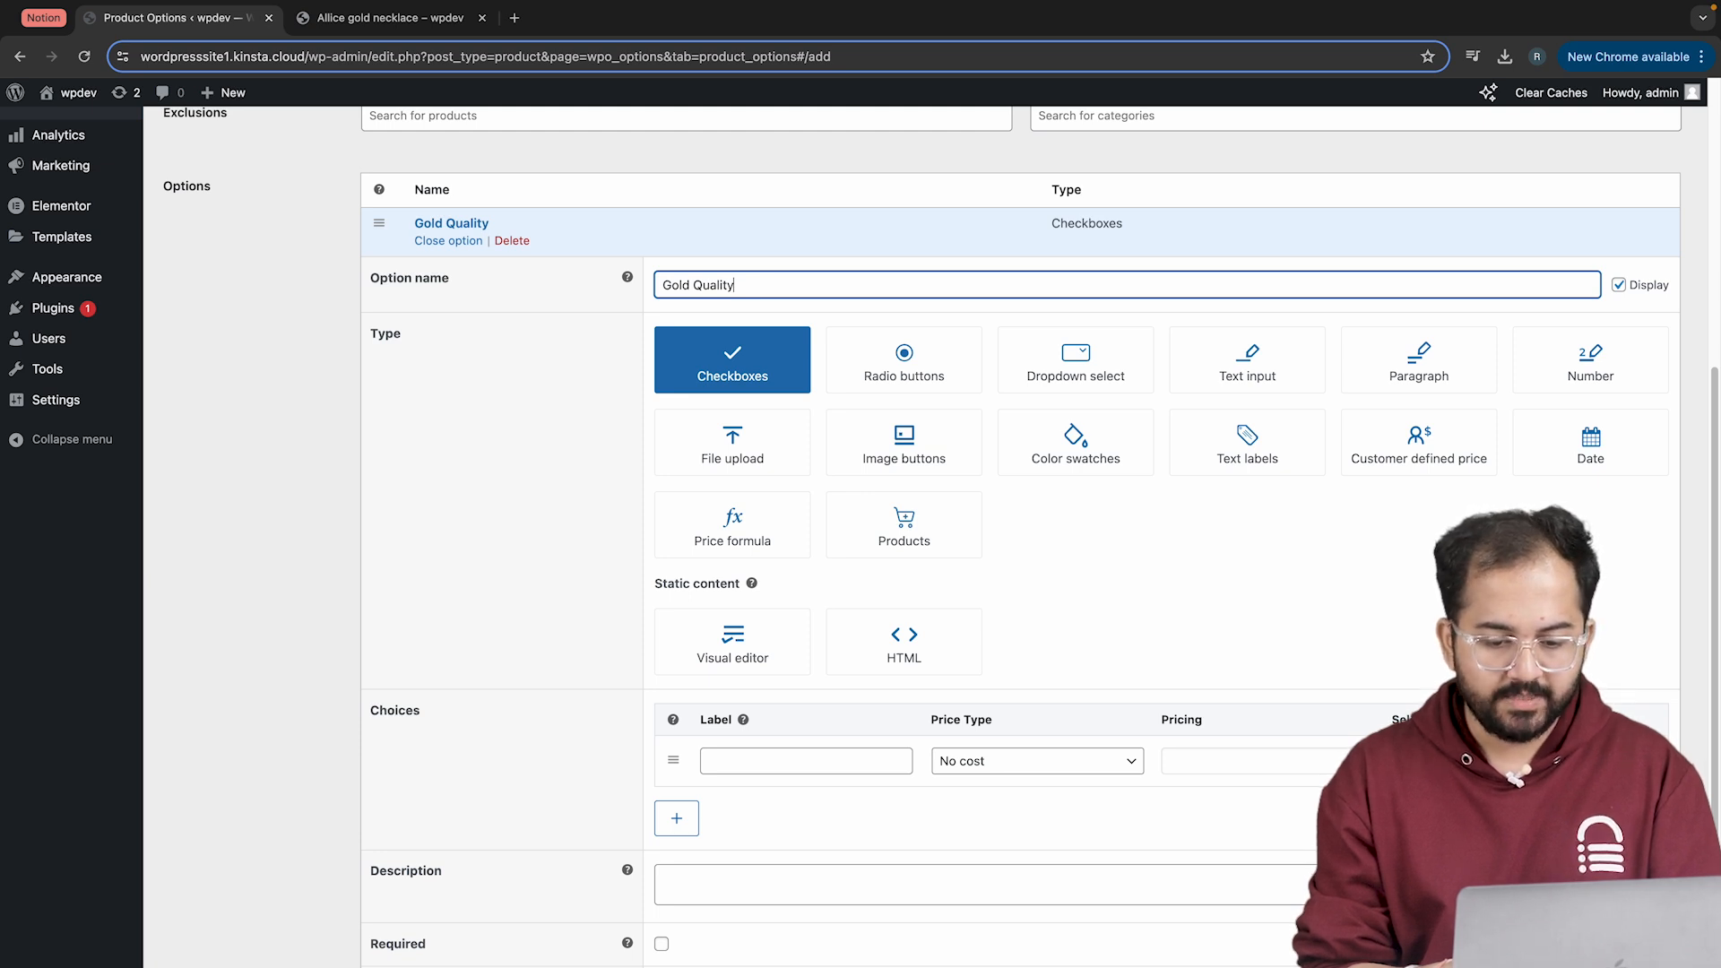
click(863, 384)
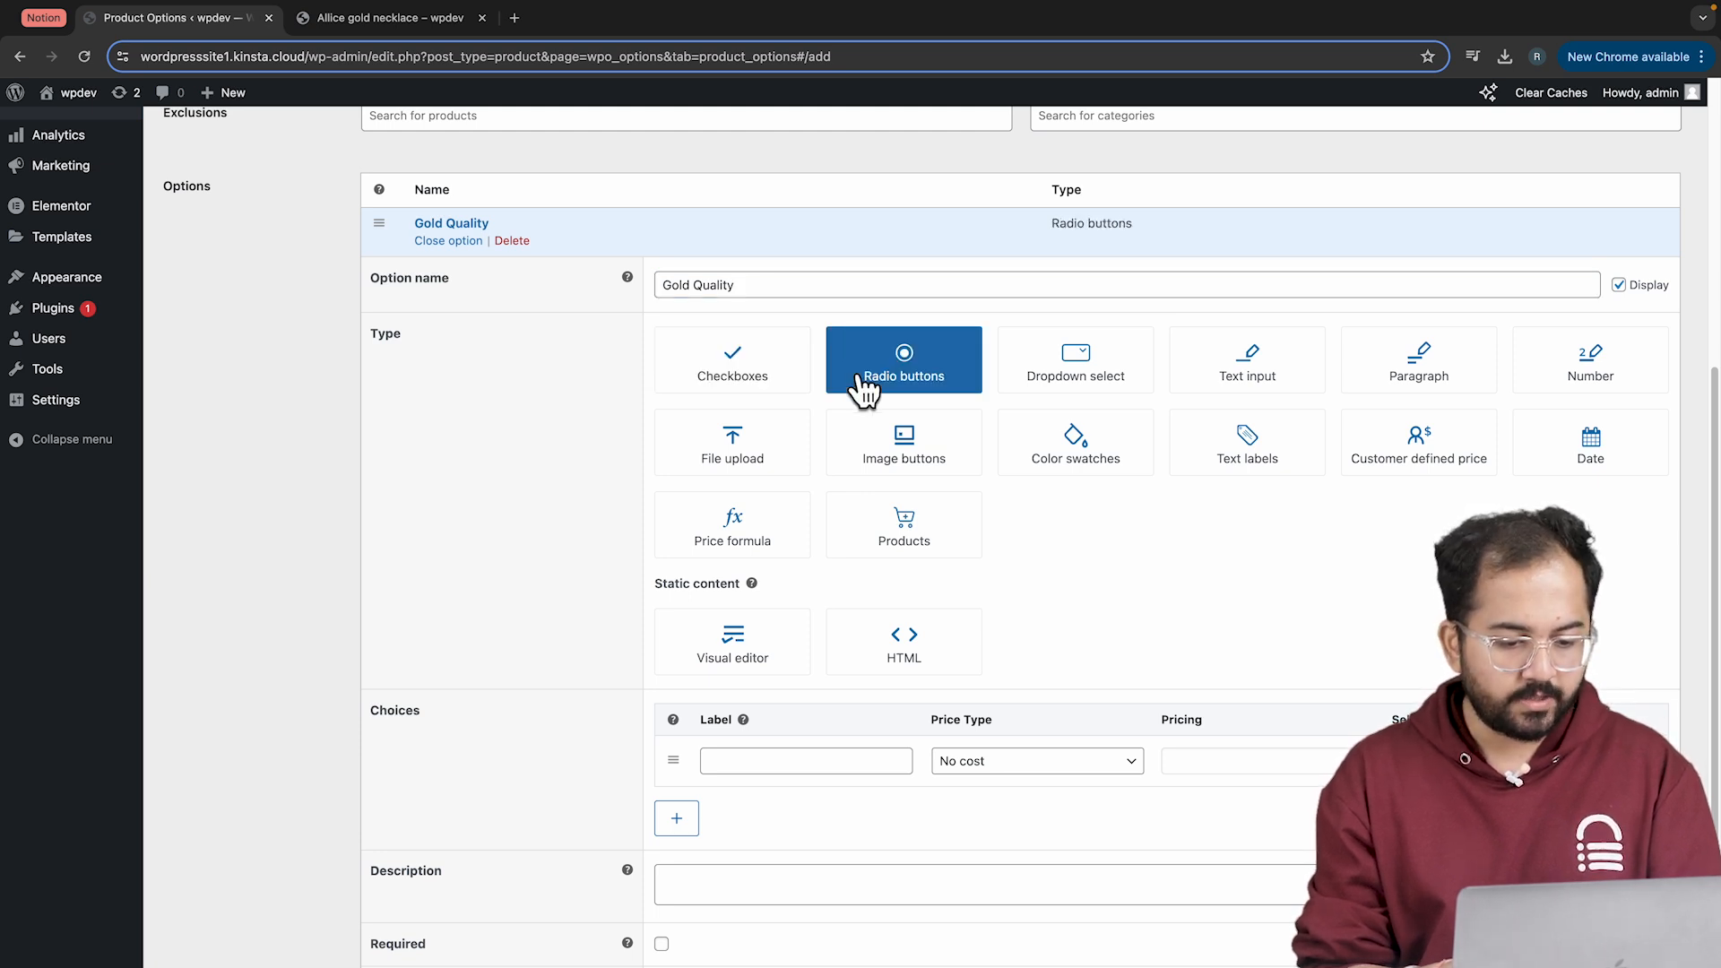
Step: Define the choices 24K with a 30% increase, 22K with a 20% increase, and 18K at no cost, selected by default
click(806, 637)
text(24K)
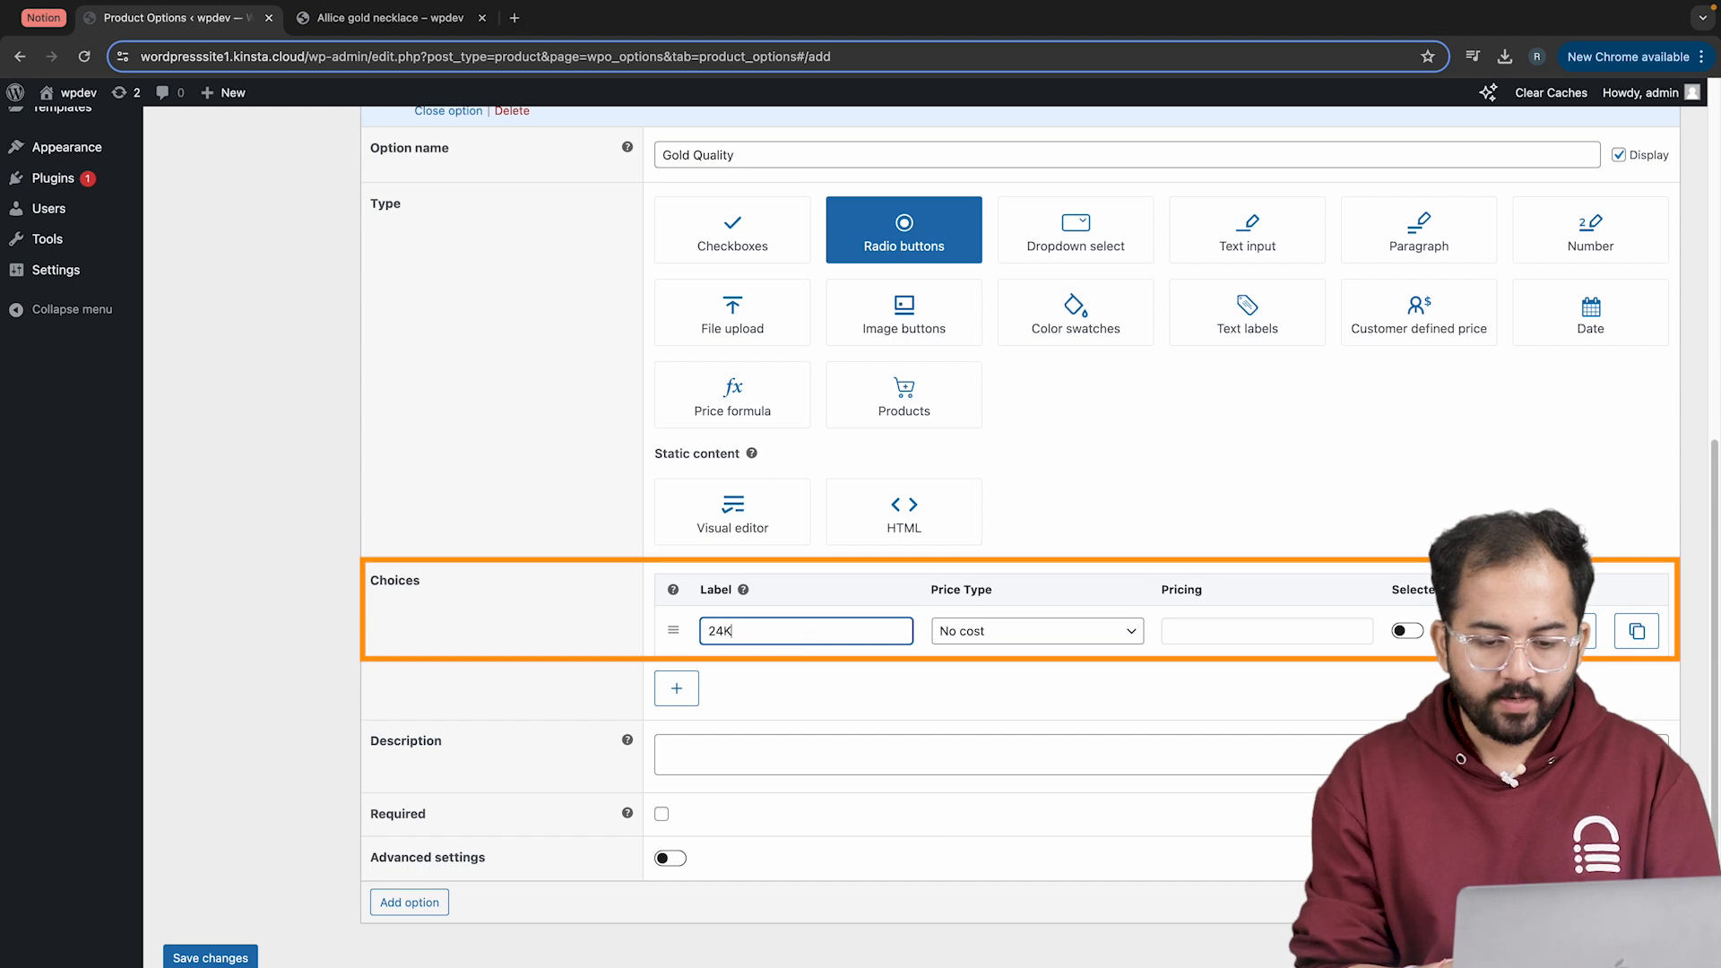
click(984, 632)
click(1058, 694)
click(1209, 632)
text(30)
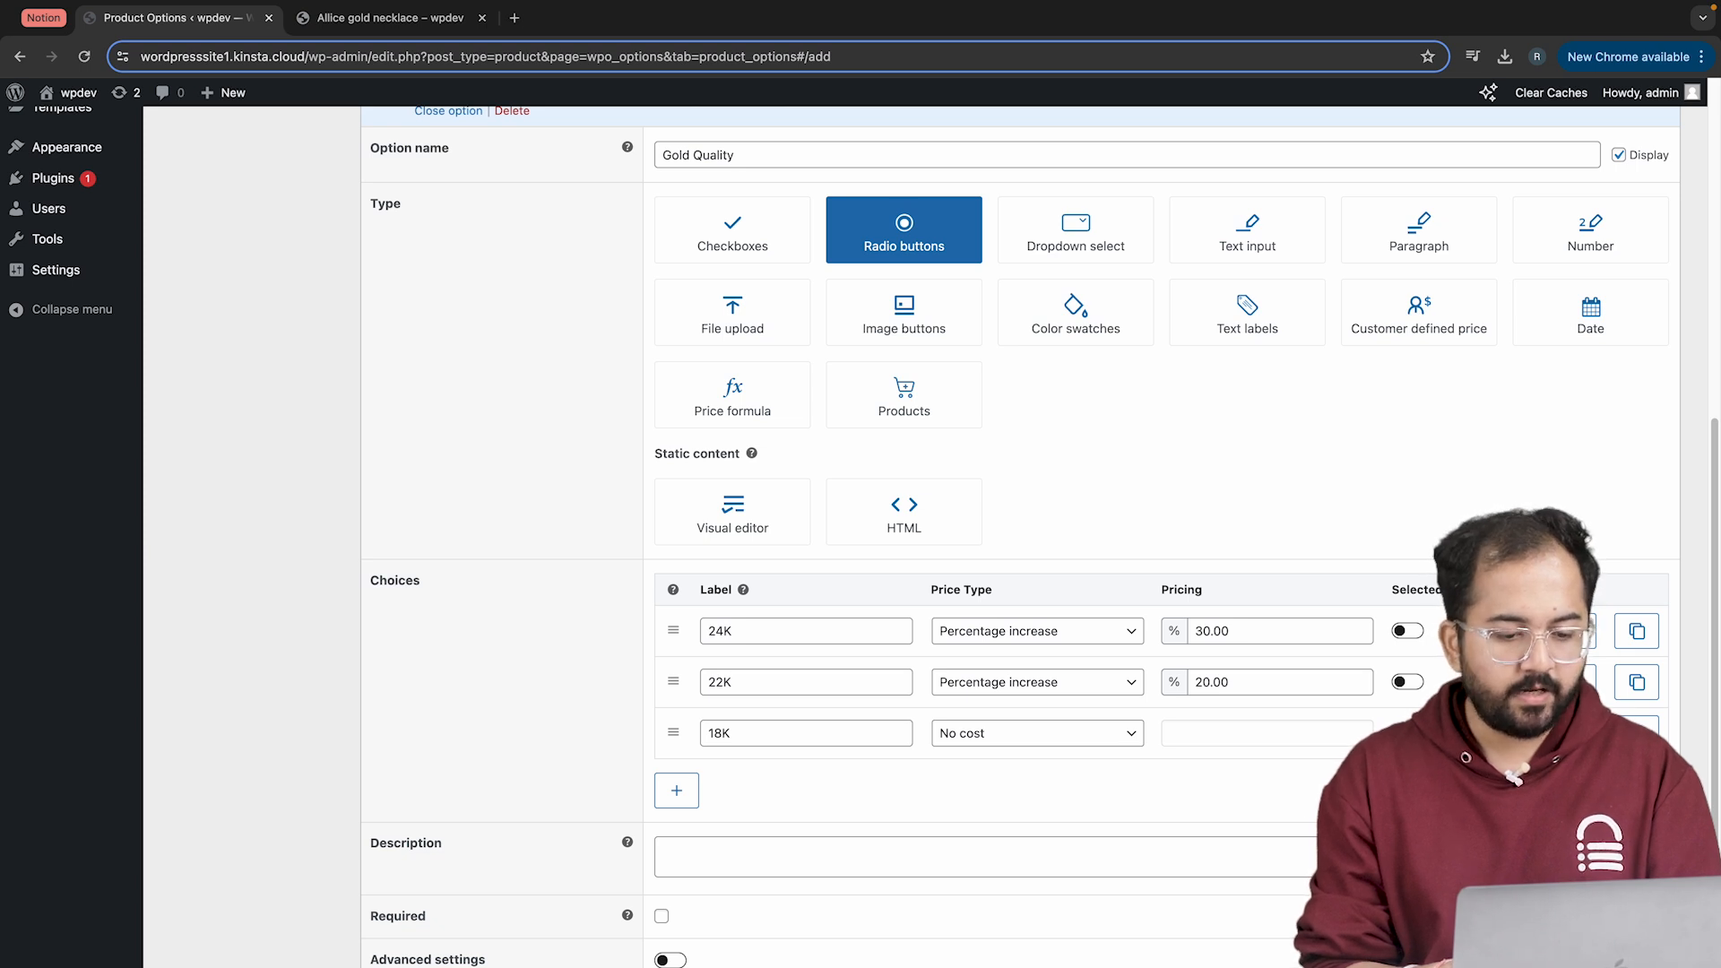
scroll(897, 538, down, 3)
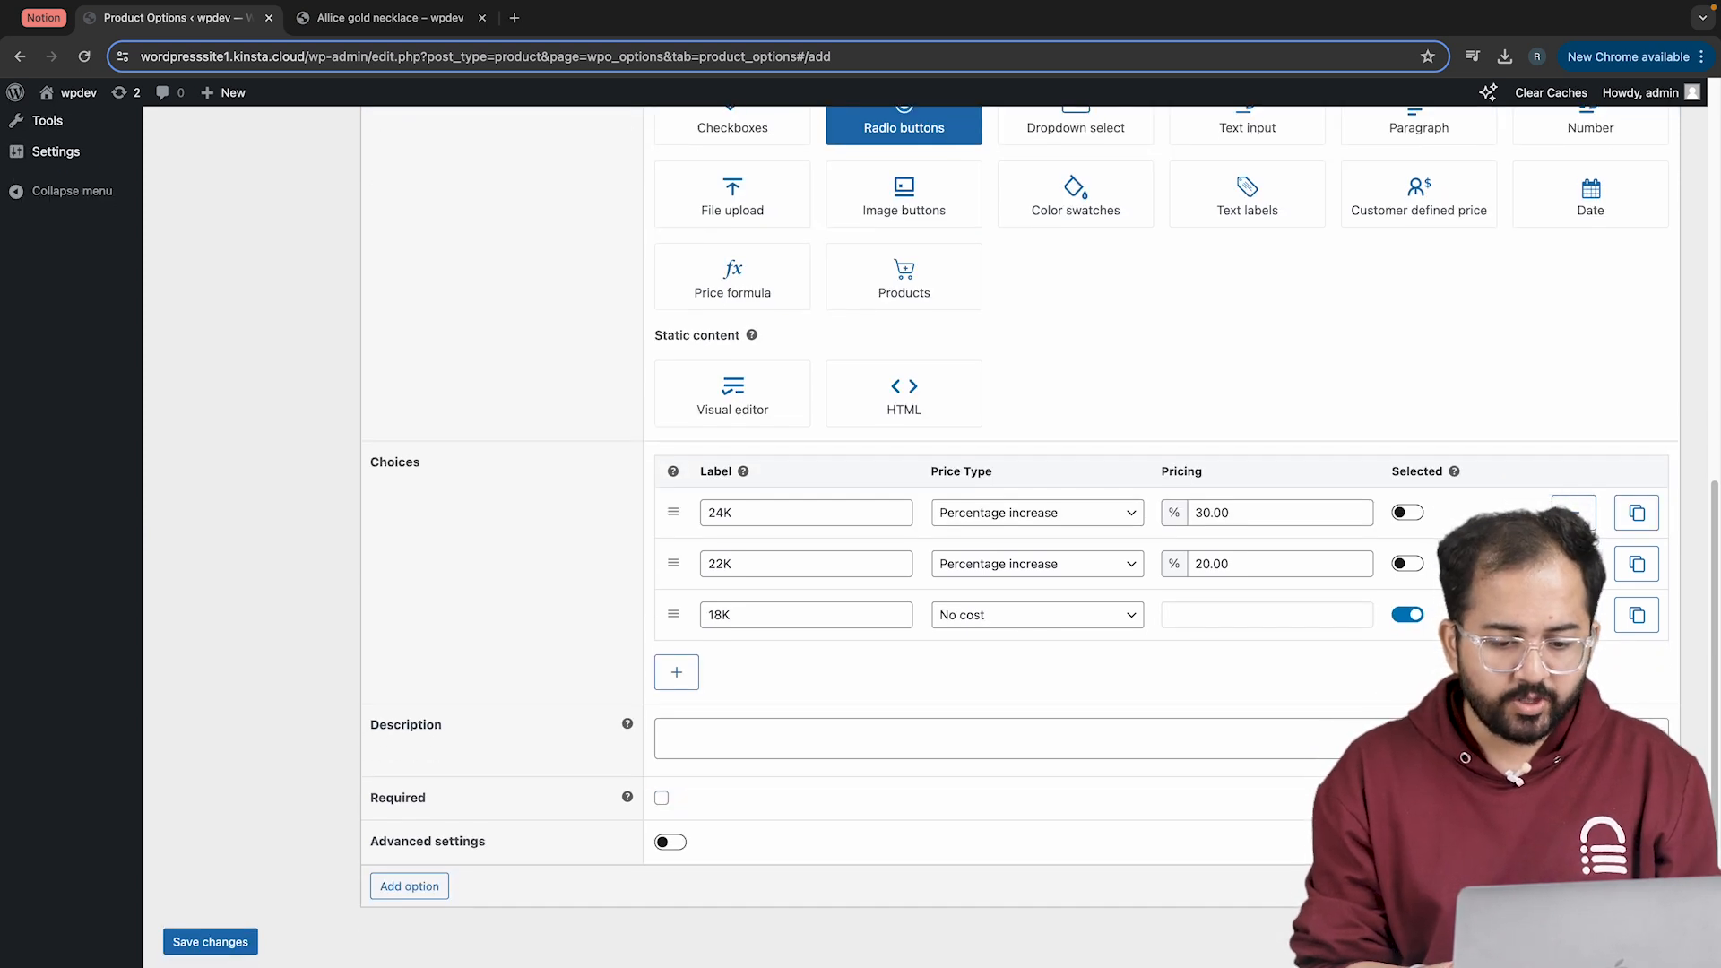
Step: Describe the option as "Choose the quality of gold you want" and make it required
click(1249, 753)
text(Choose the )
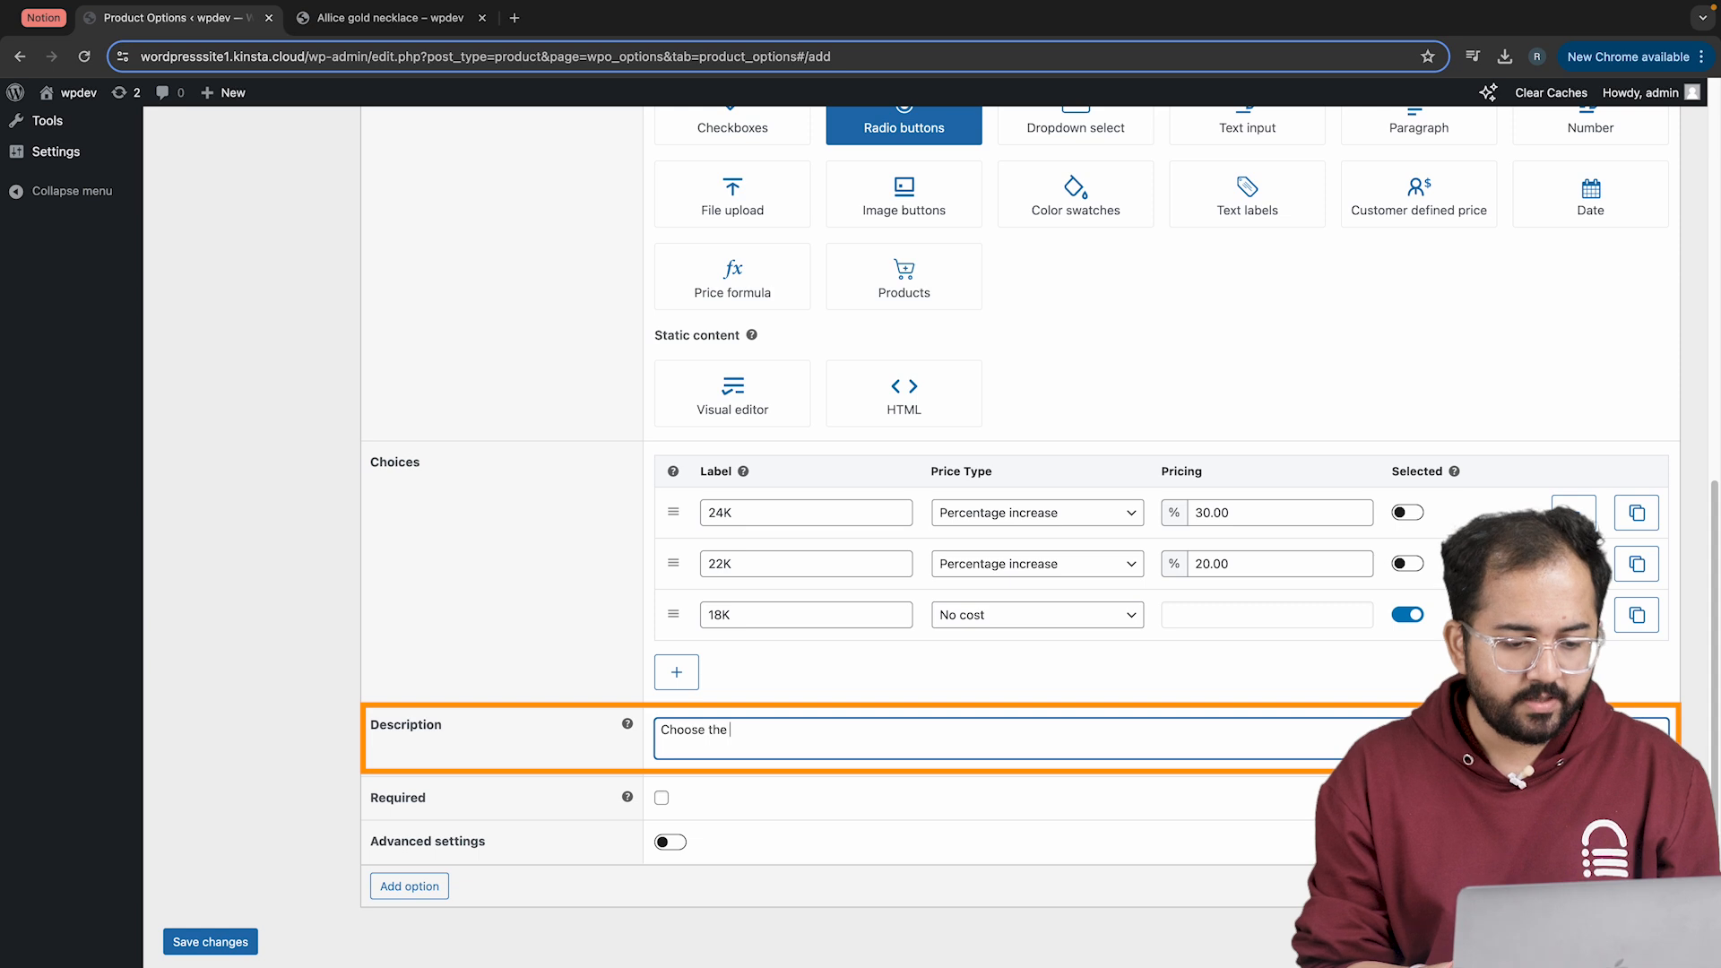
text(quality of gold you want)
scroll(827, 770, down, 1)
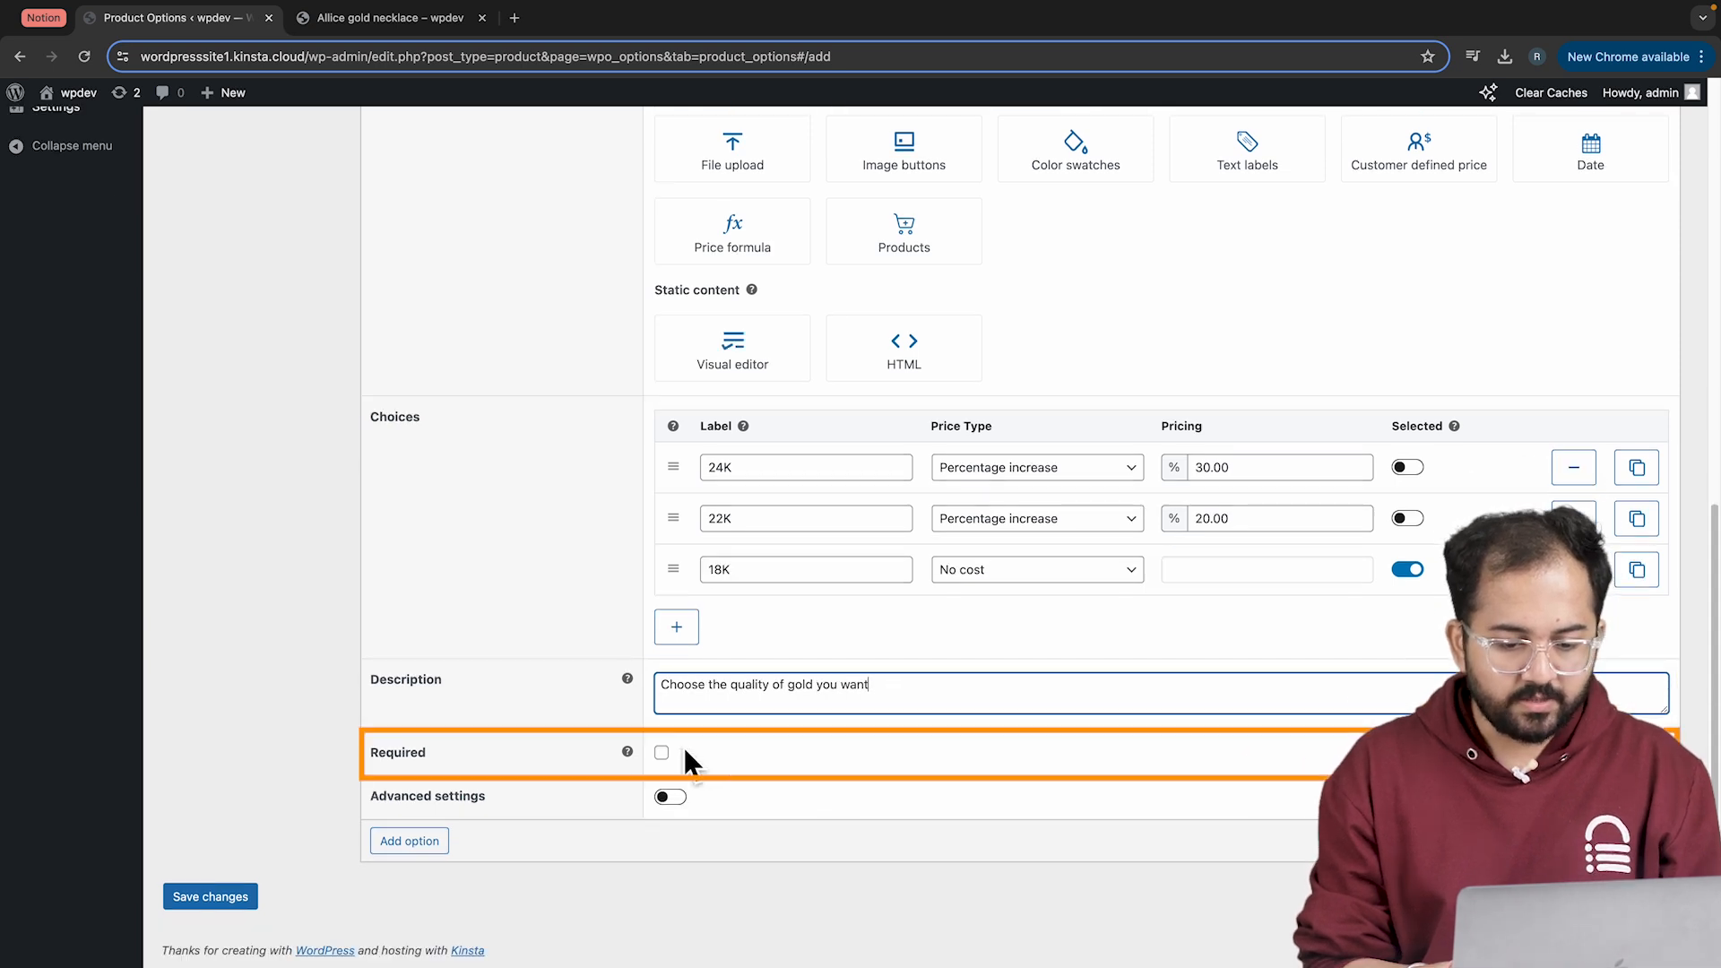
click(661, 752)
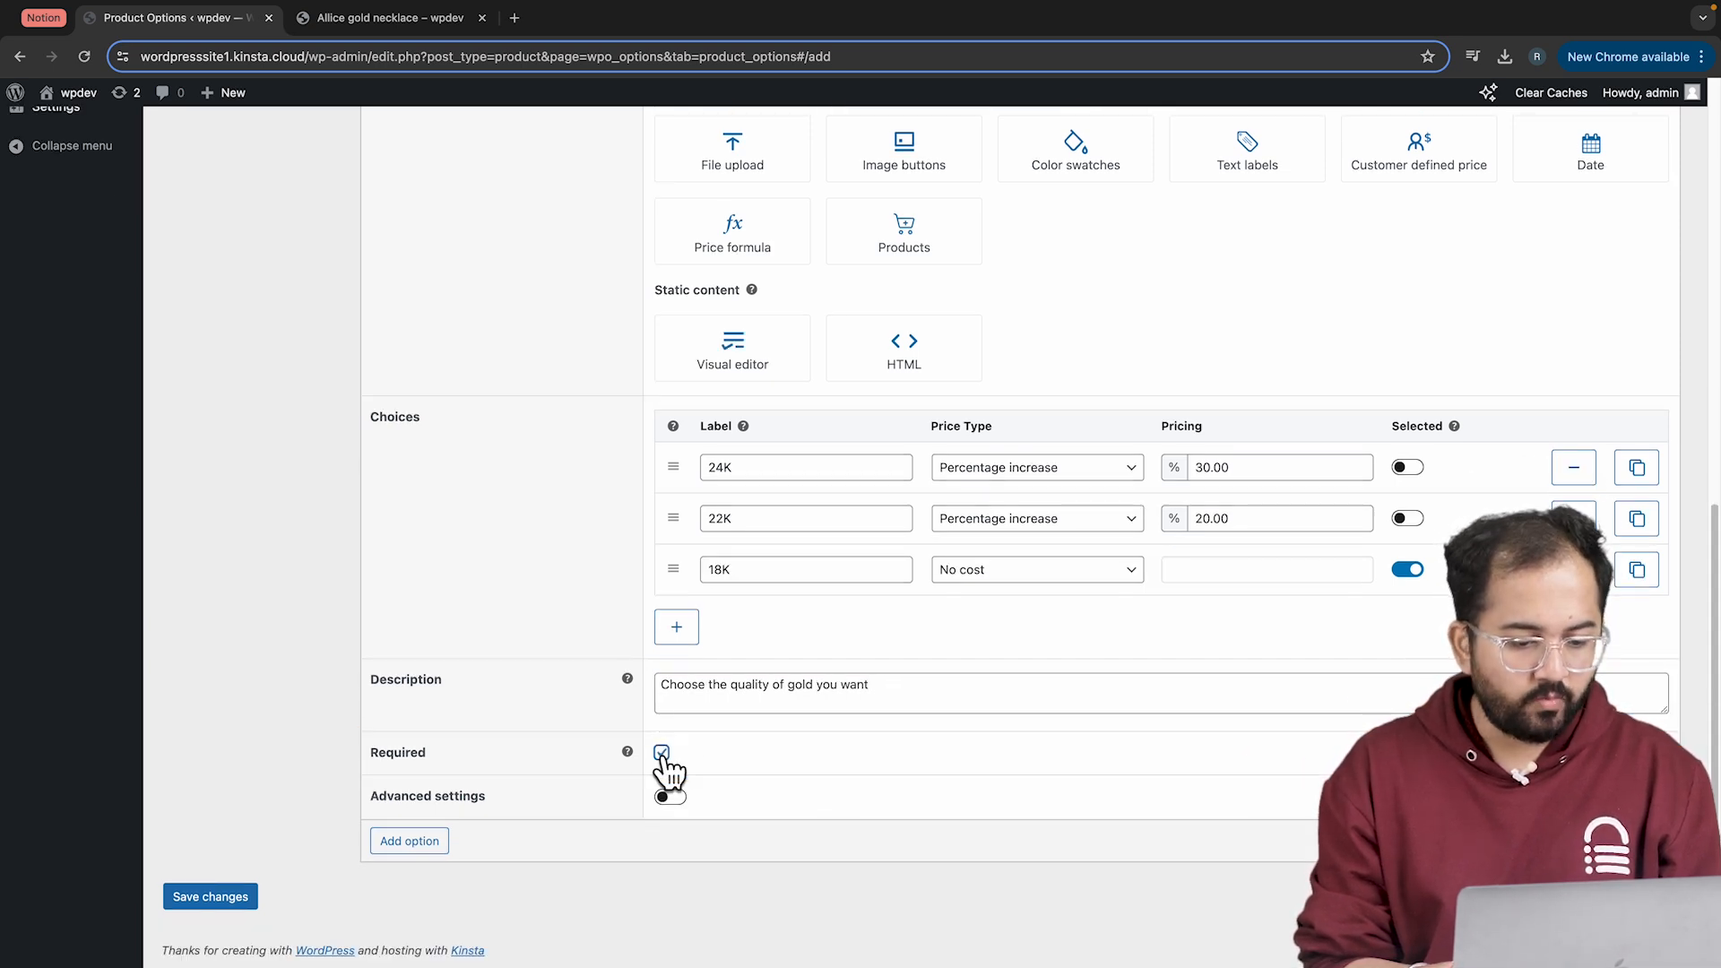
Step: Examine the conditional logic in the option's advanced settings and turn the advanced settings back off
click(673, 797)
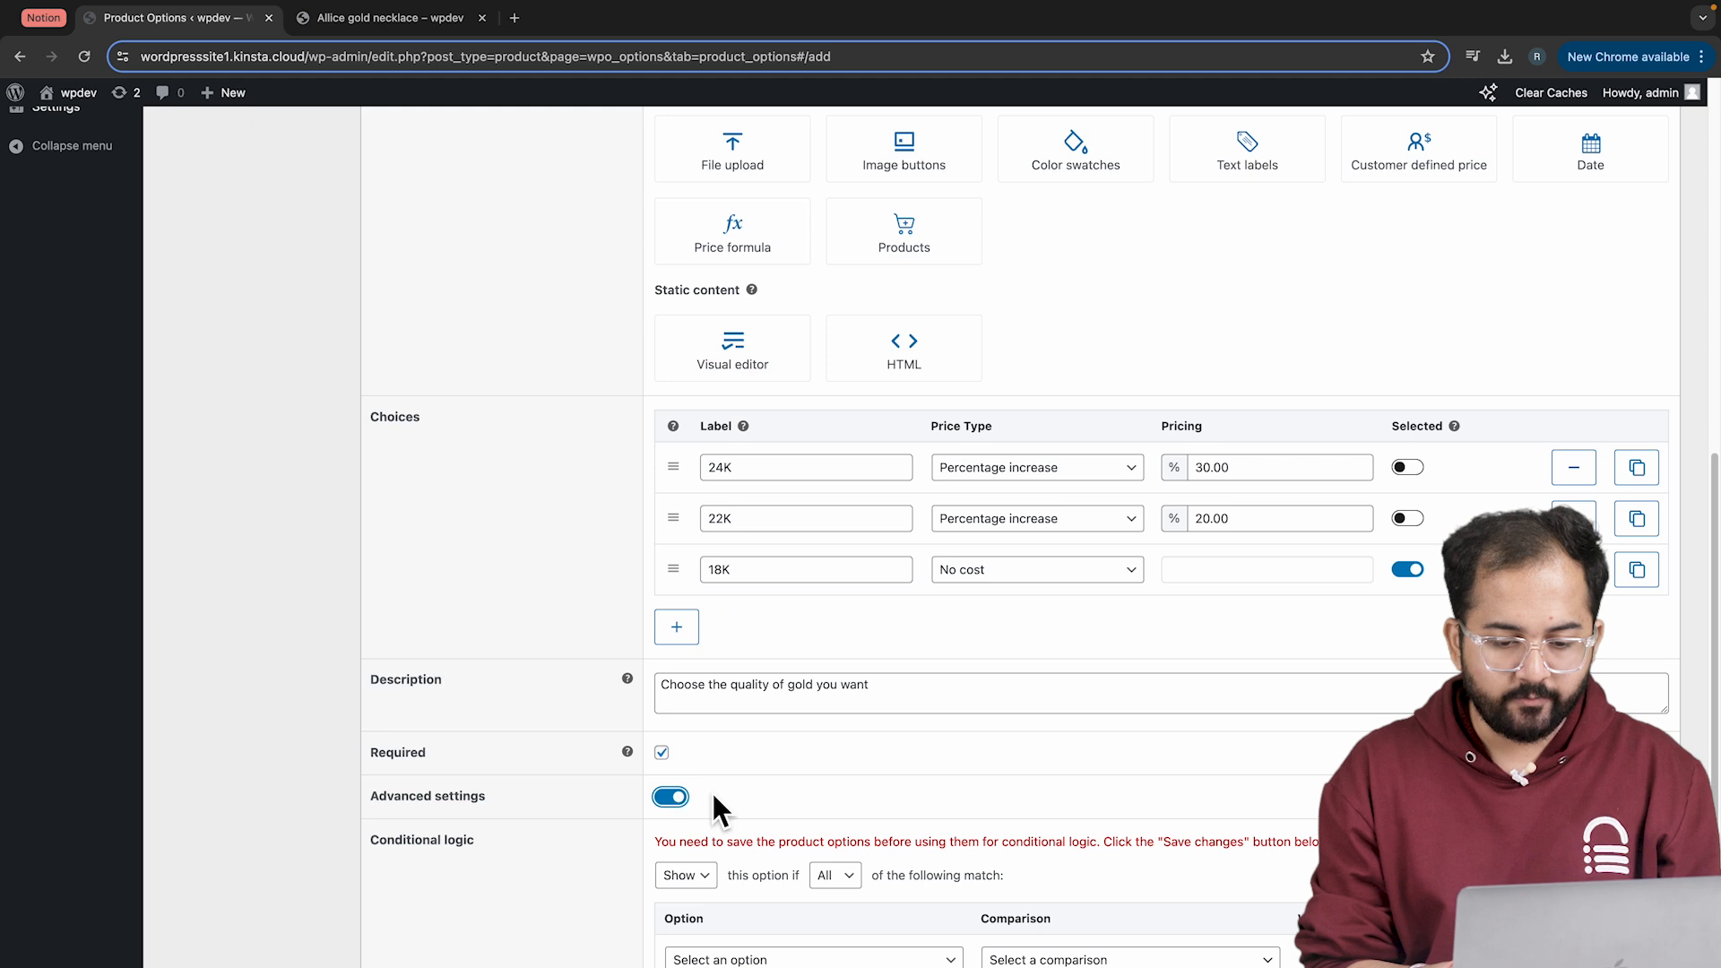
scroll(807, 796, down, 3)
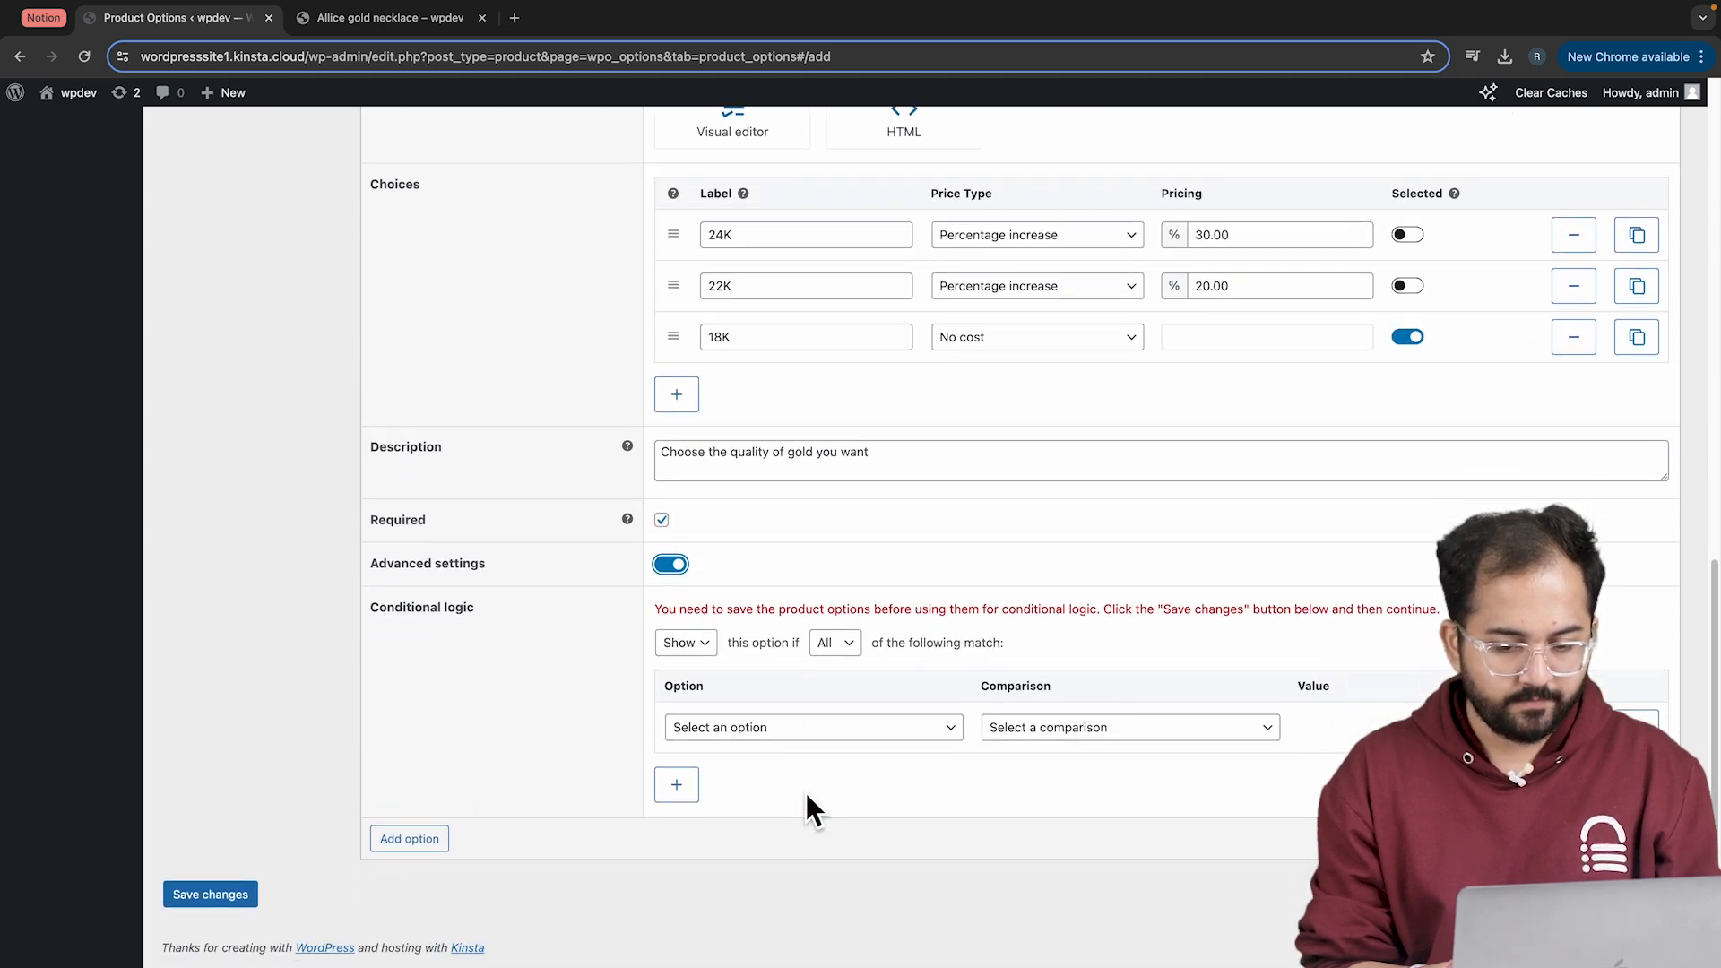
click(671, 564)
Step: Save the Gold Quality option group and switch to the Allice gold necklace product page
click(213, 898)
click(434, 20)
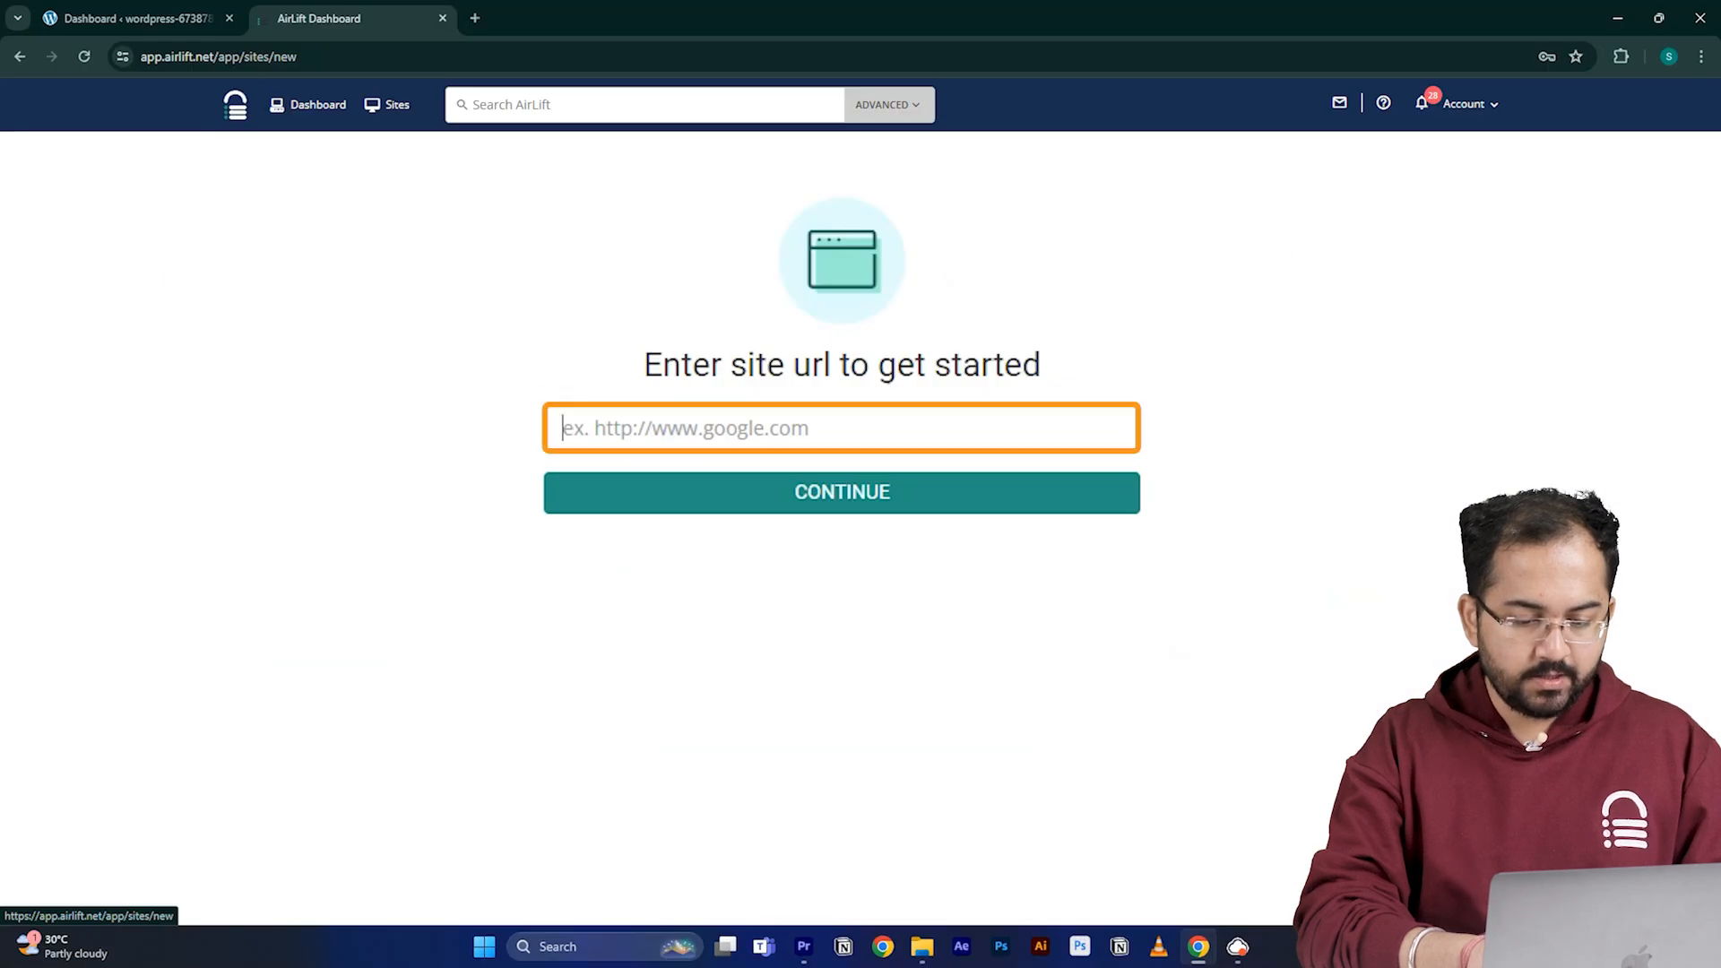
text(https://wordpress-673878-4448699.cloudwaysapps.com/)
click(711, 498)
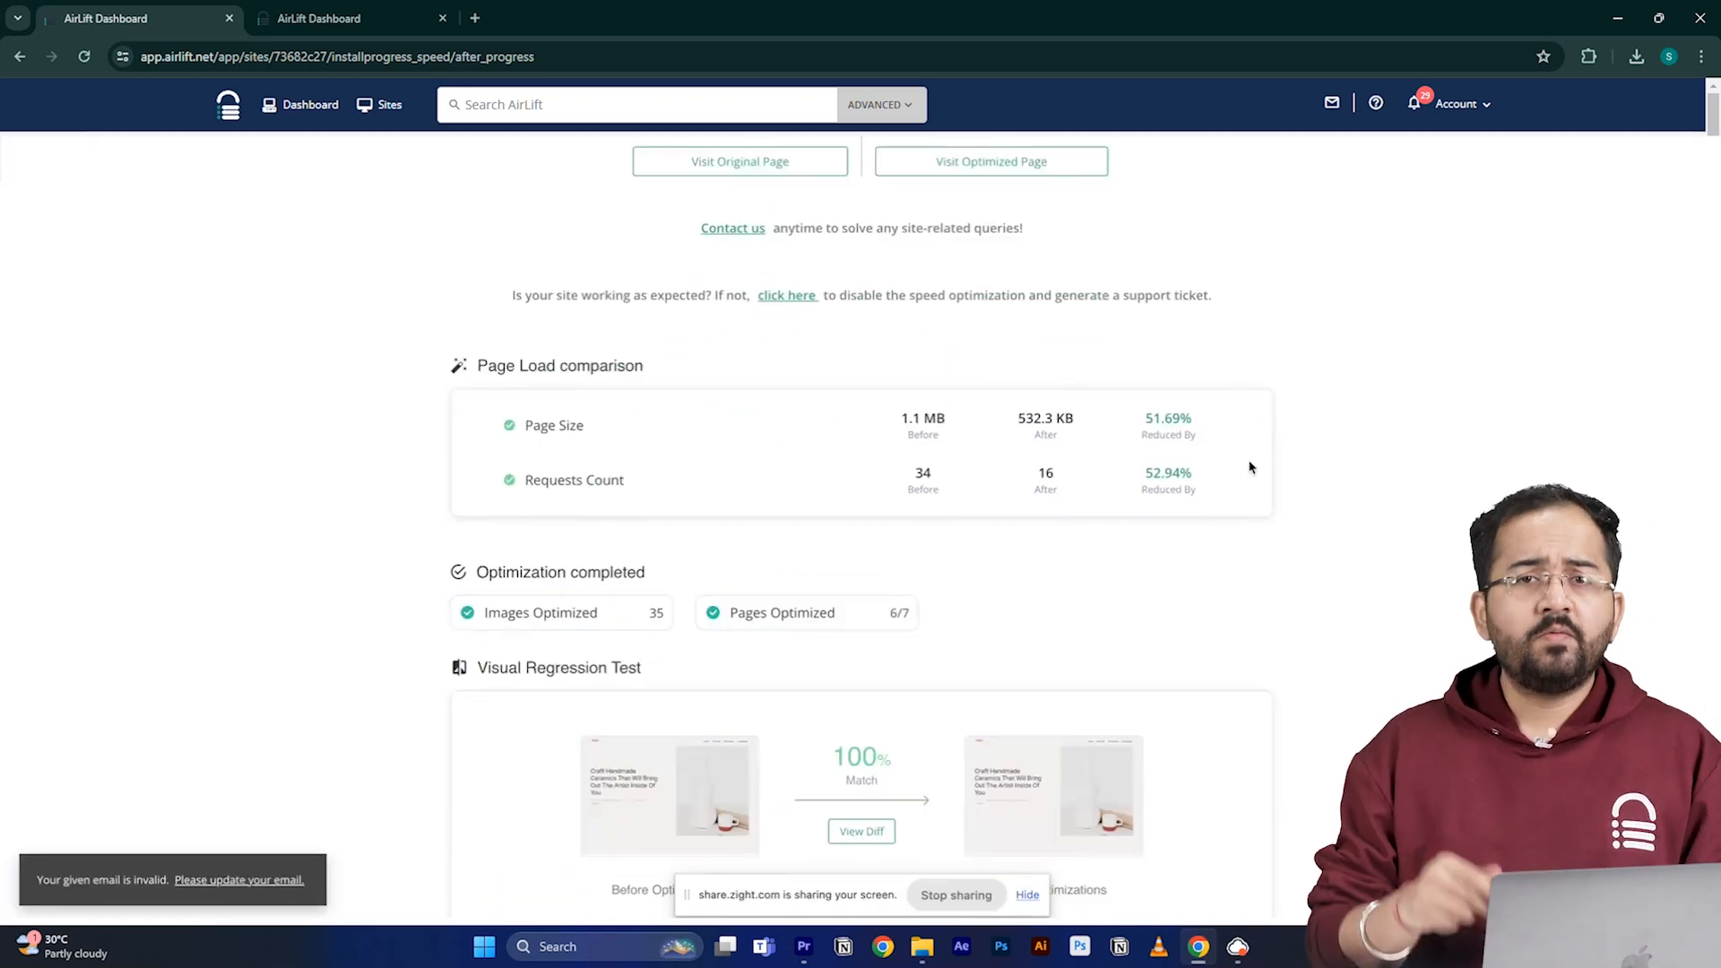
scroll(1252, 467, down, 1)
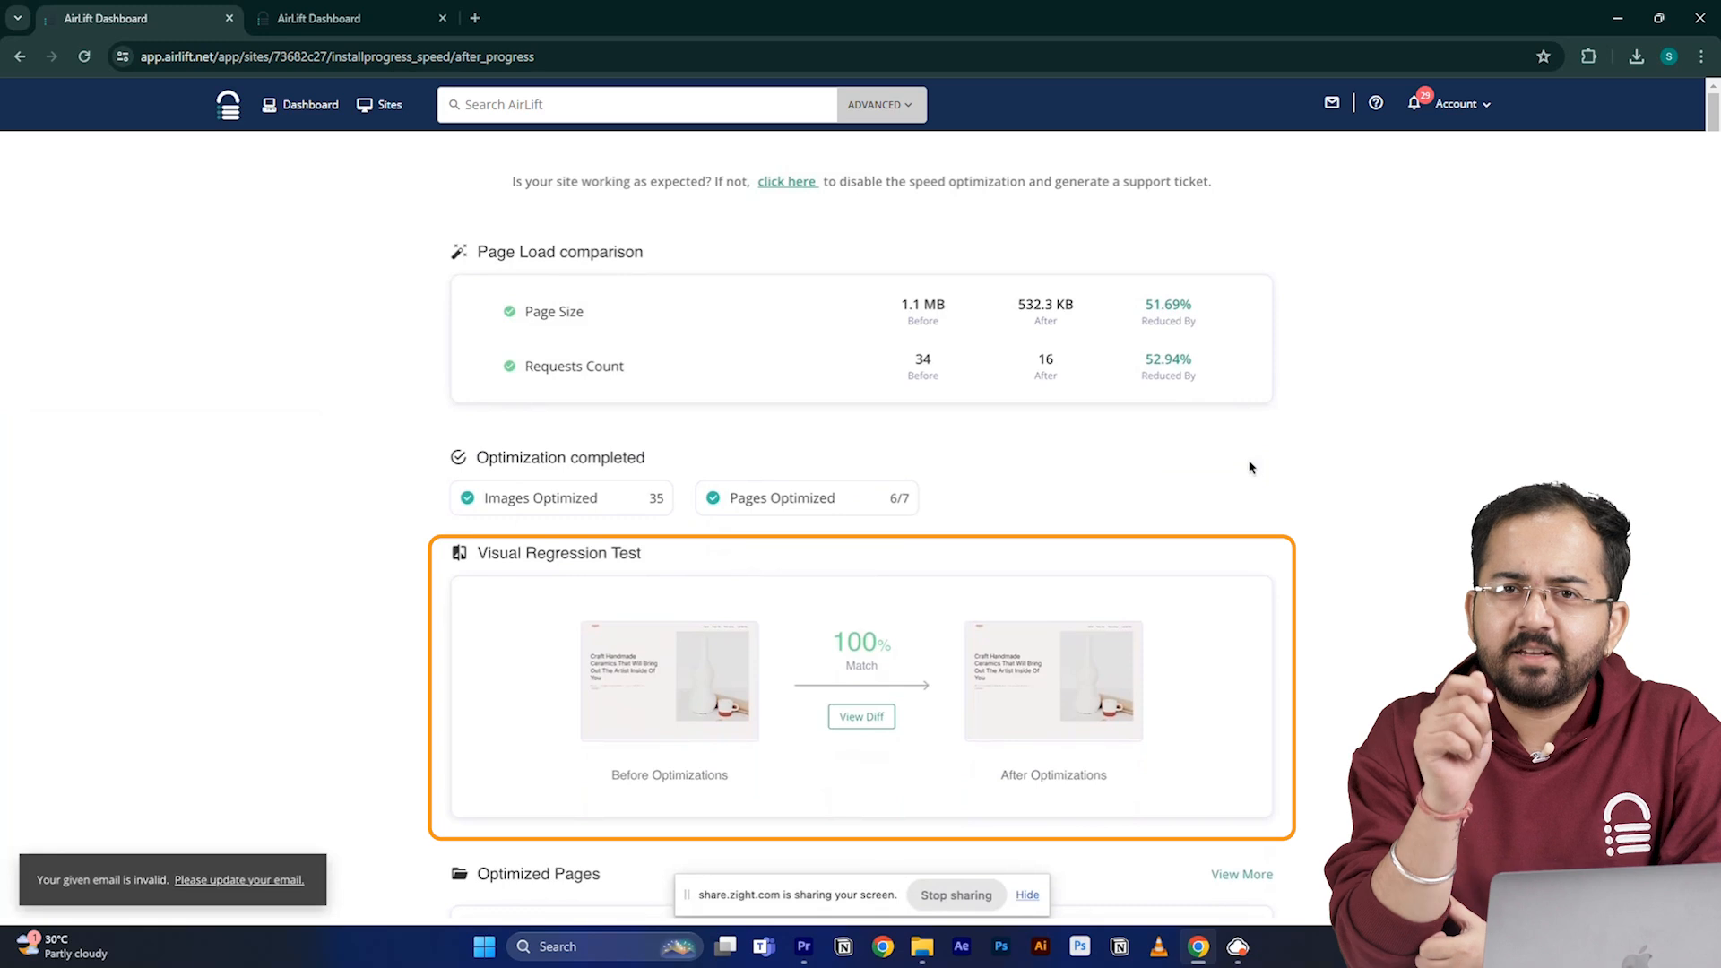
scroll(1251, 467, up, 5)
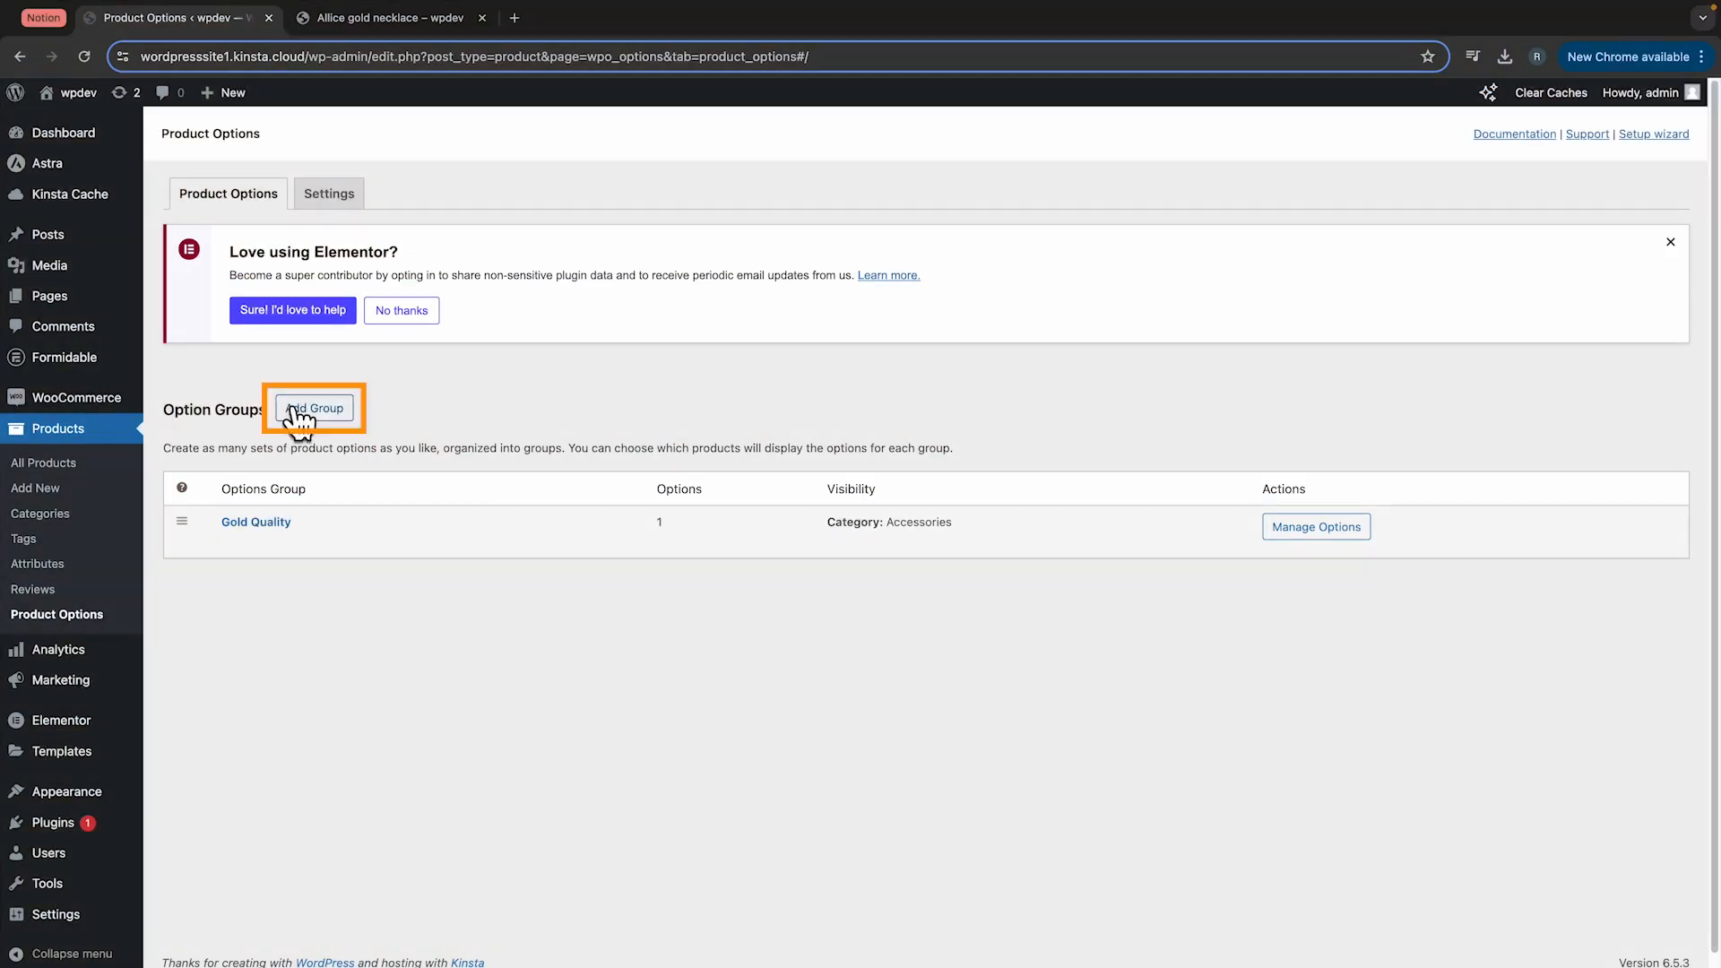
Step: In WordPress Product Options, add a group named Stitch with its name displayed, shown on specific categories or products
click(299, 412)
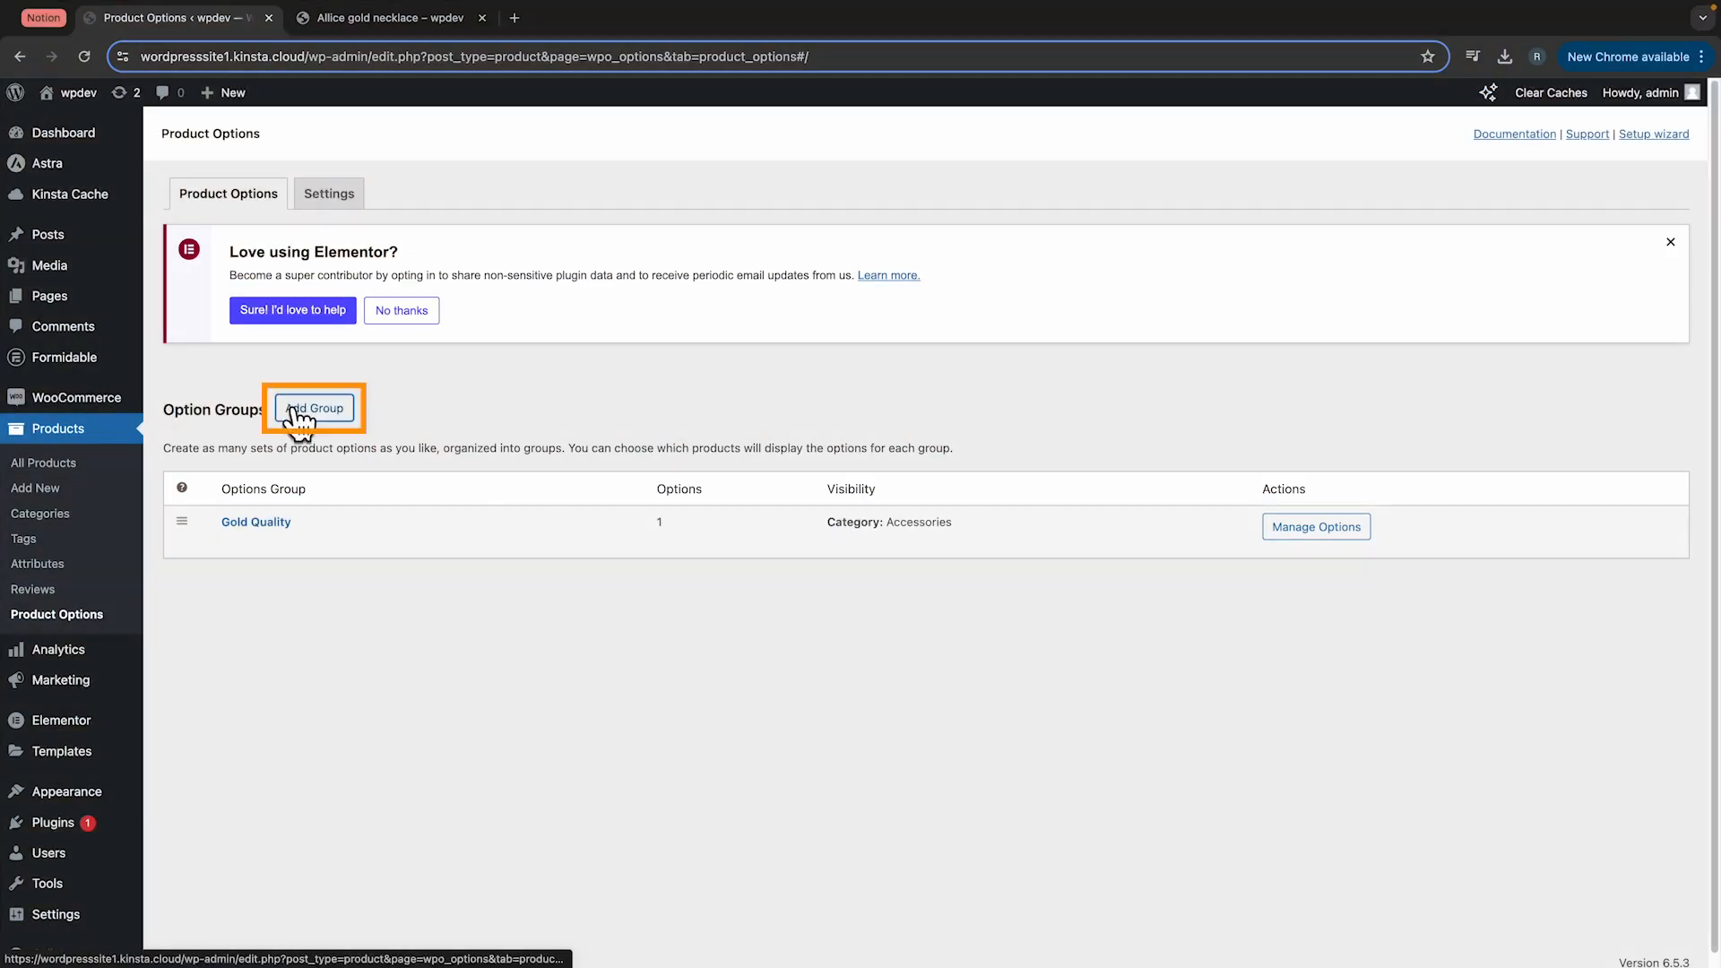
click(385, 457)
text(Stitch)
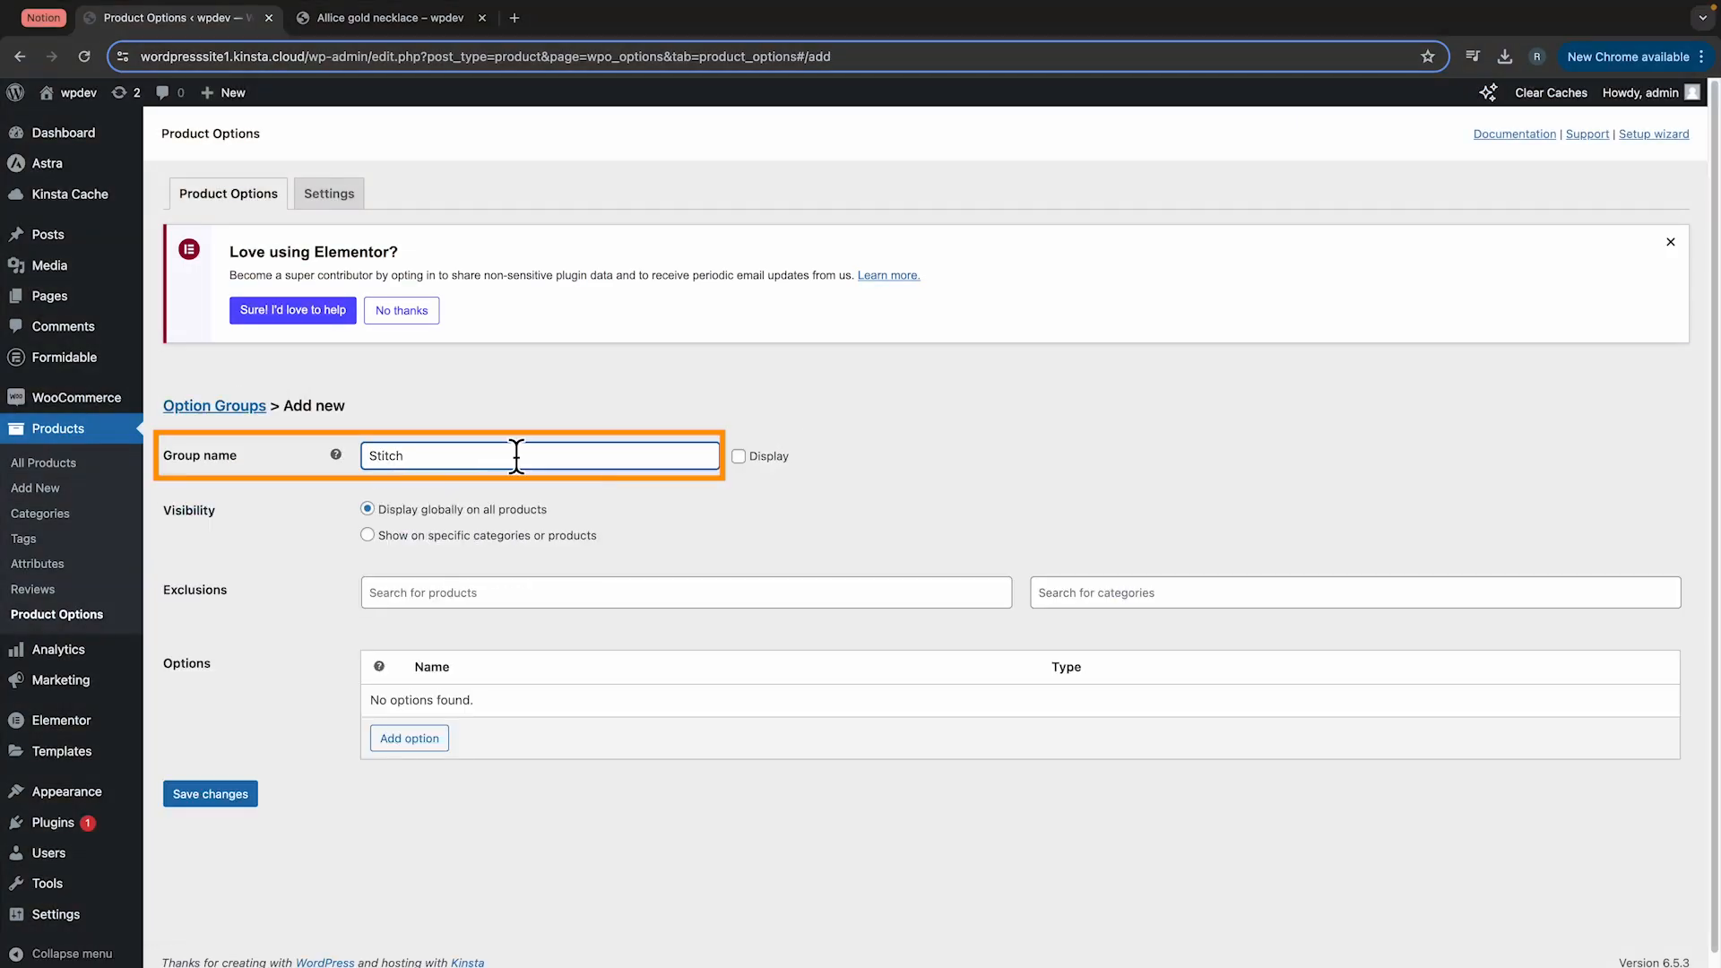
click(738, 456)
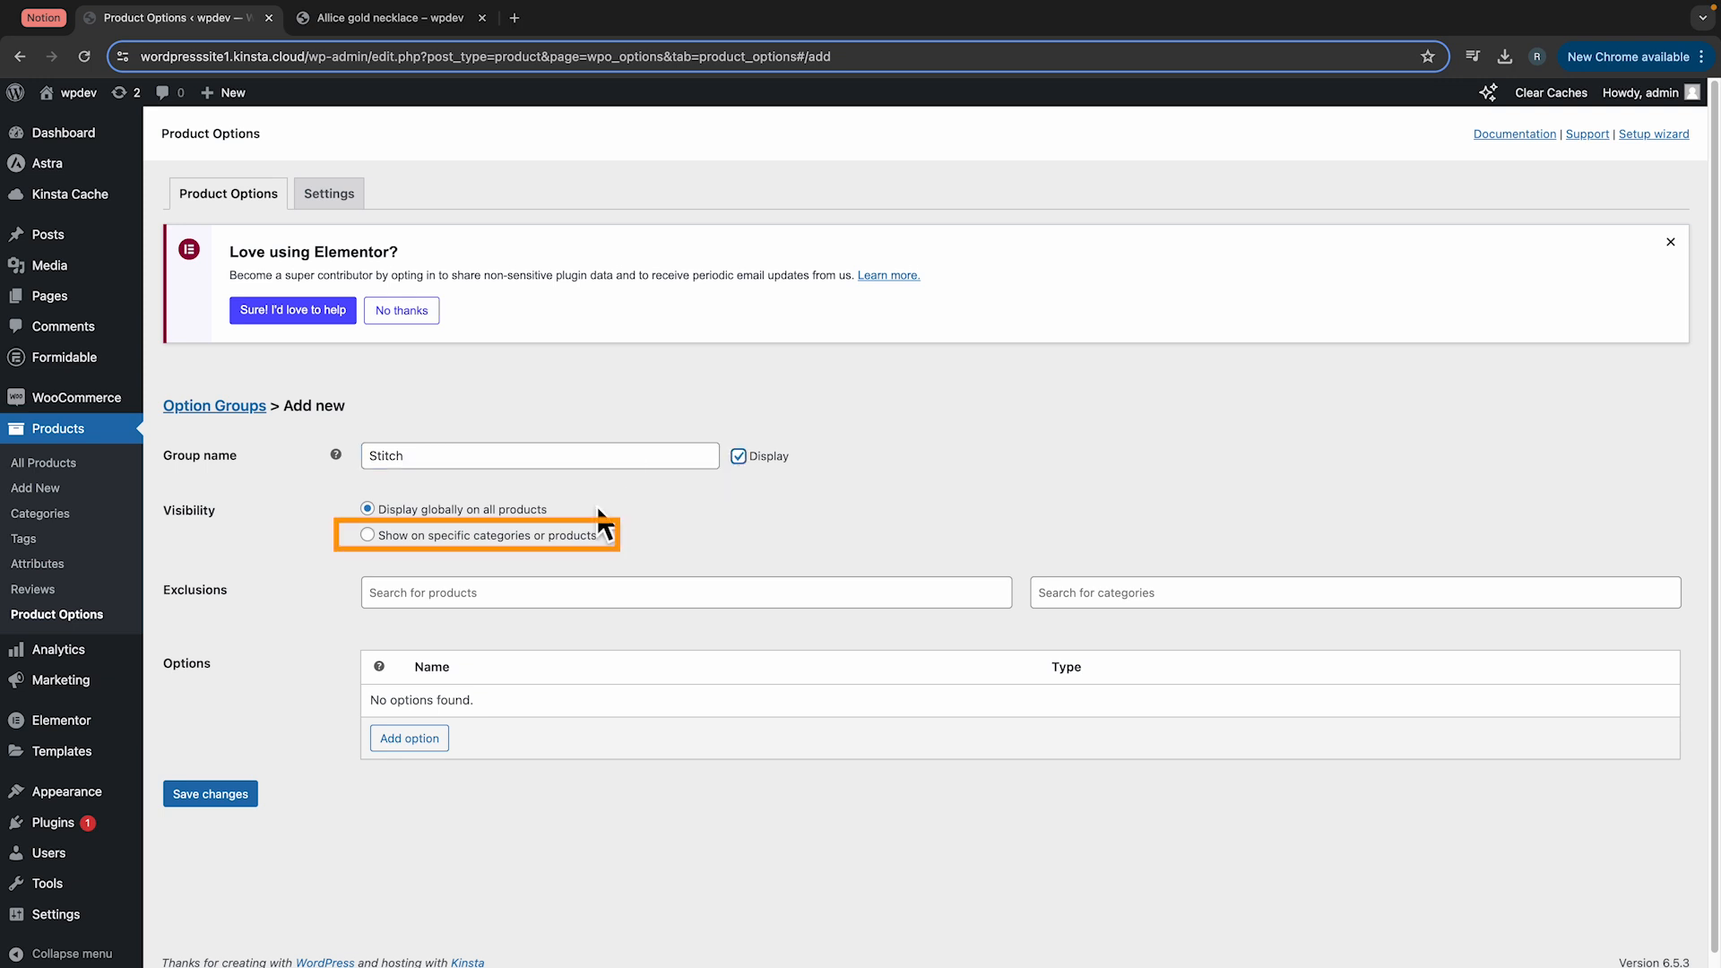
click(587, 536)
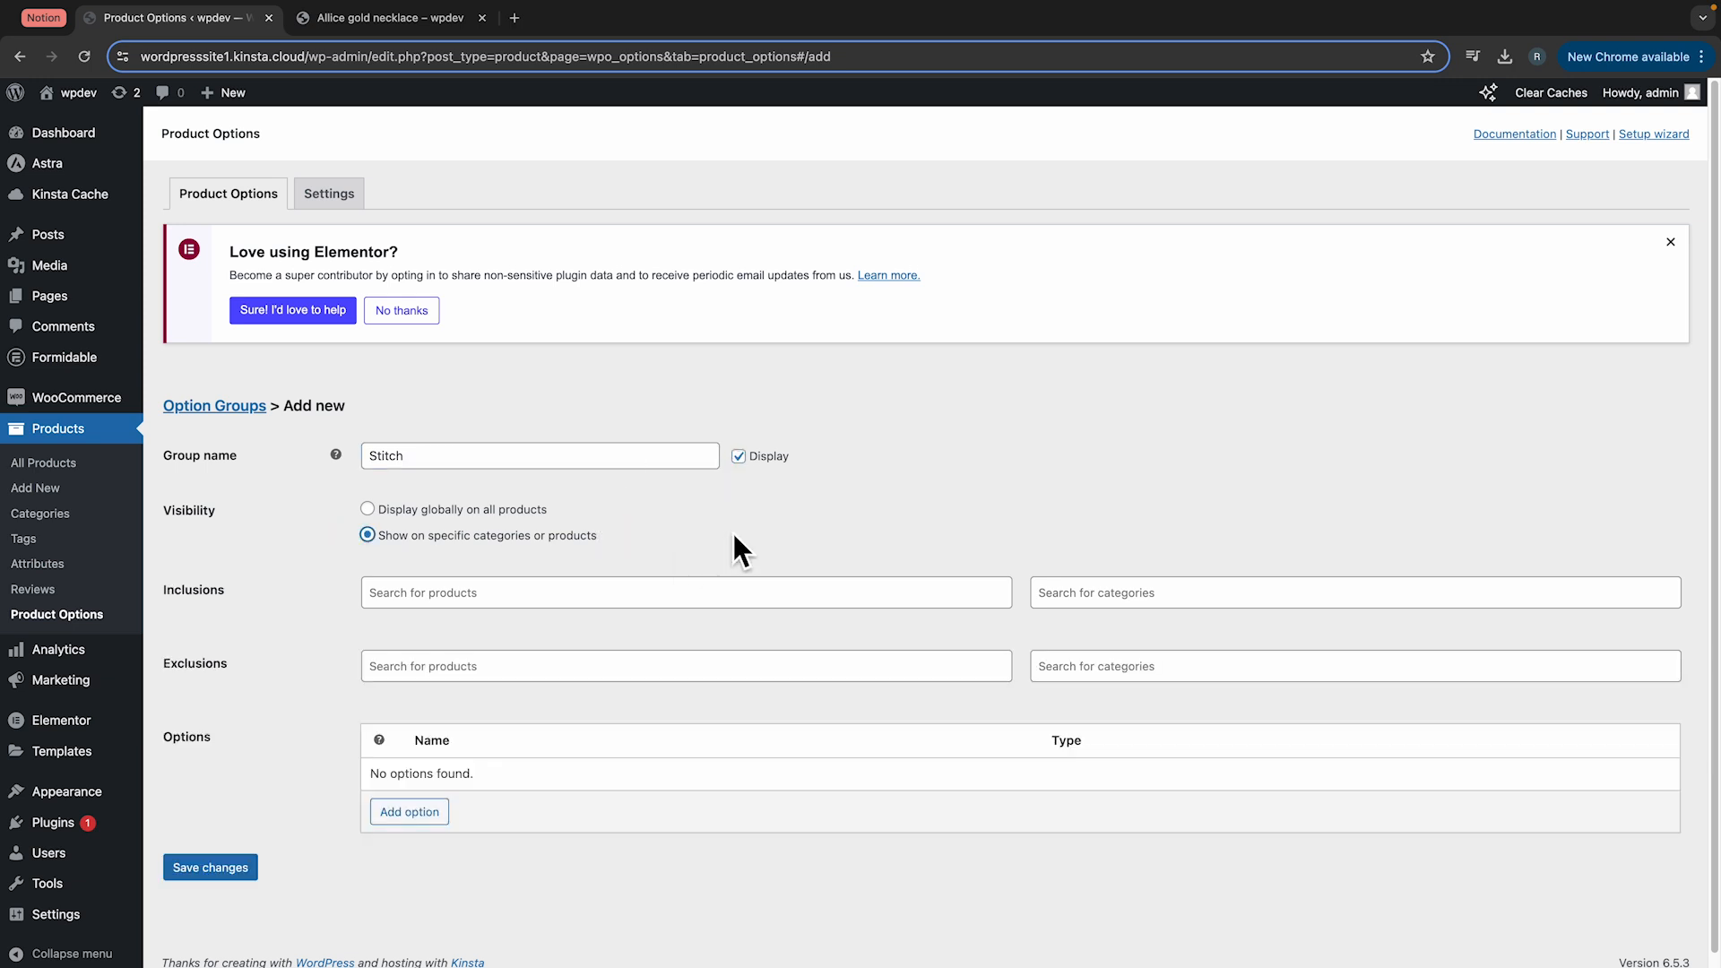
Step: Include the Dresses category in the Stitch group's visibility
click(1136, 592)
text(dresses)
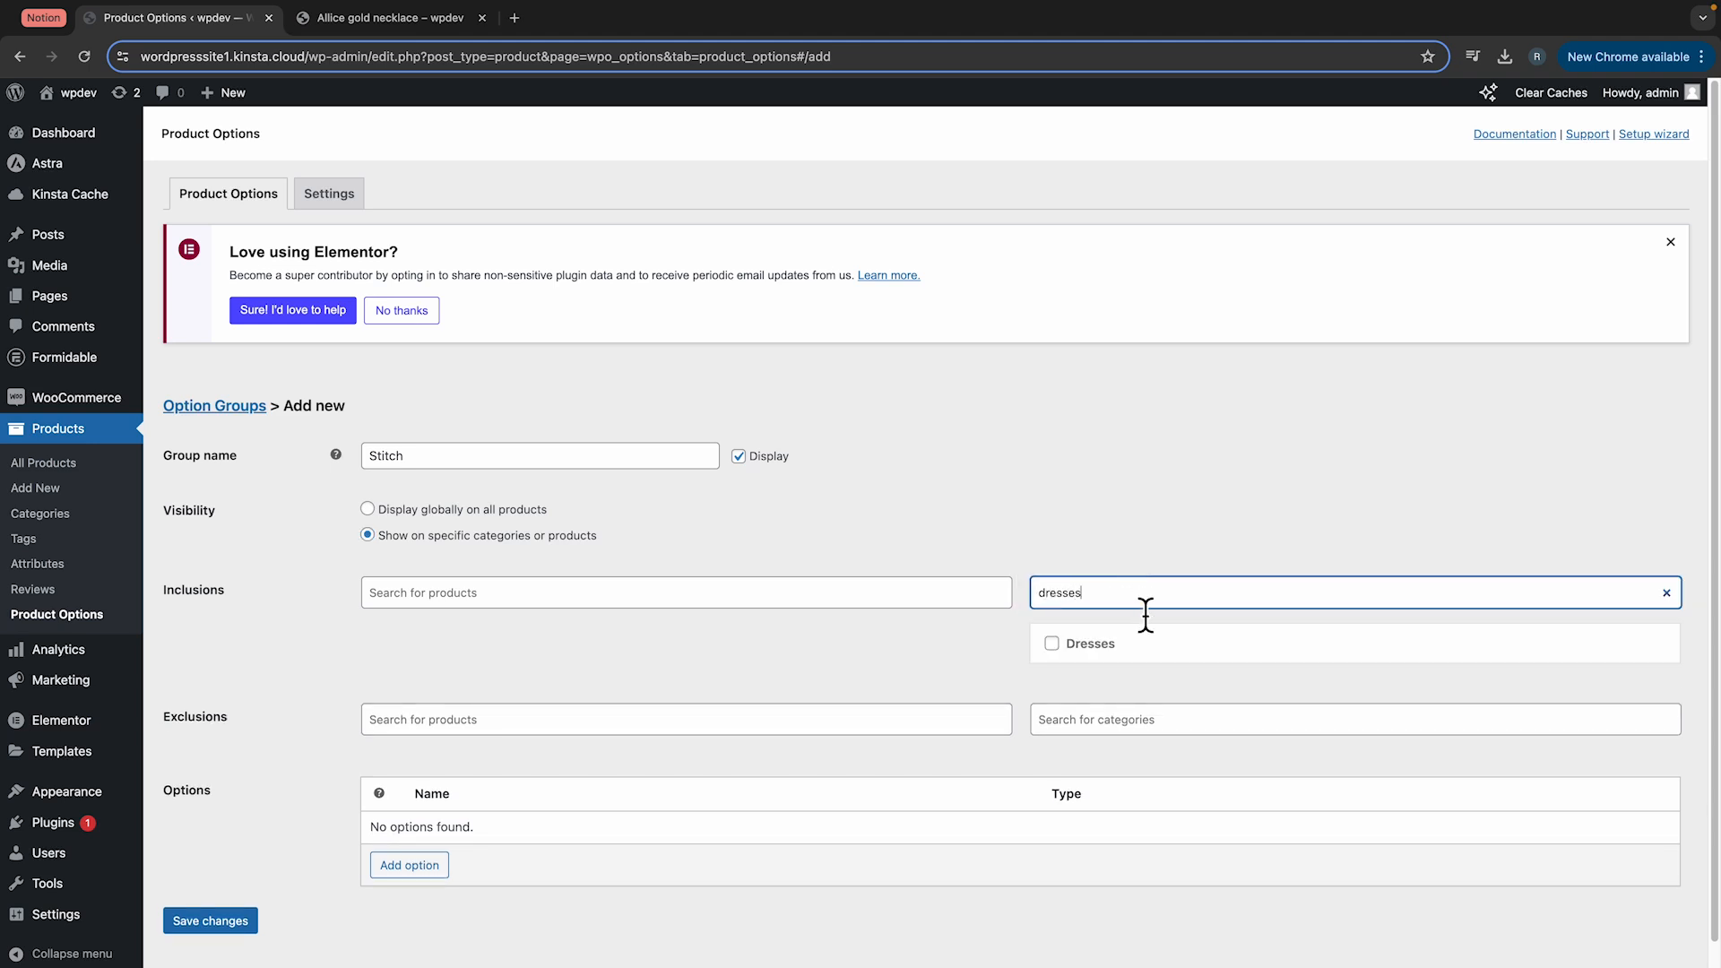
click(1081, 646)
Step: Add an option named Stitch to the group and set its type to Dropdown select
scroll(1081, 648, down, 2)
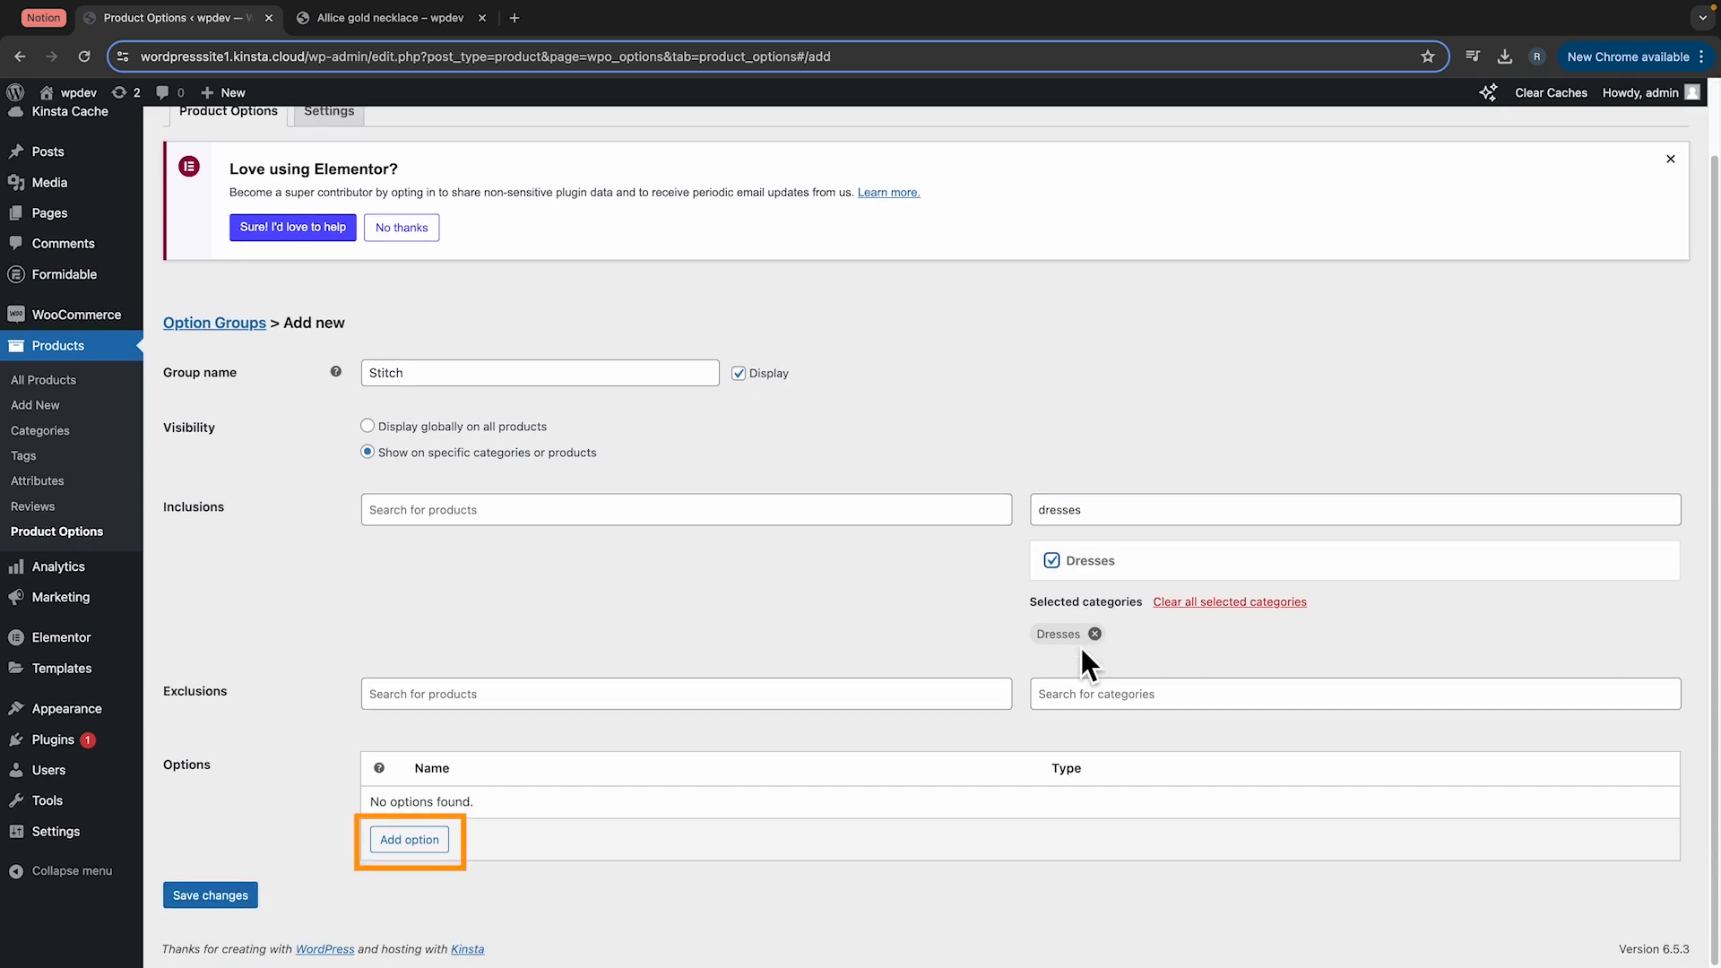
click(419, 847)
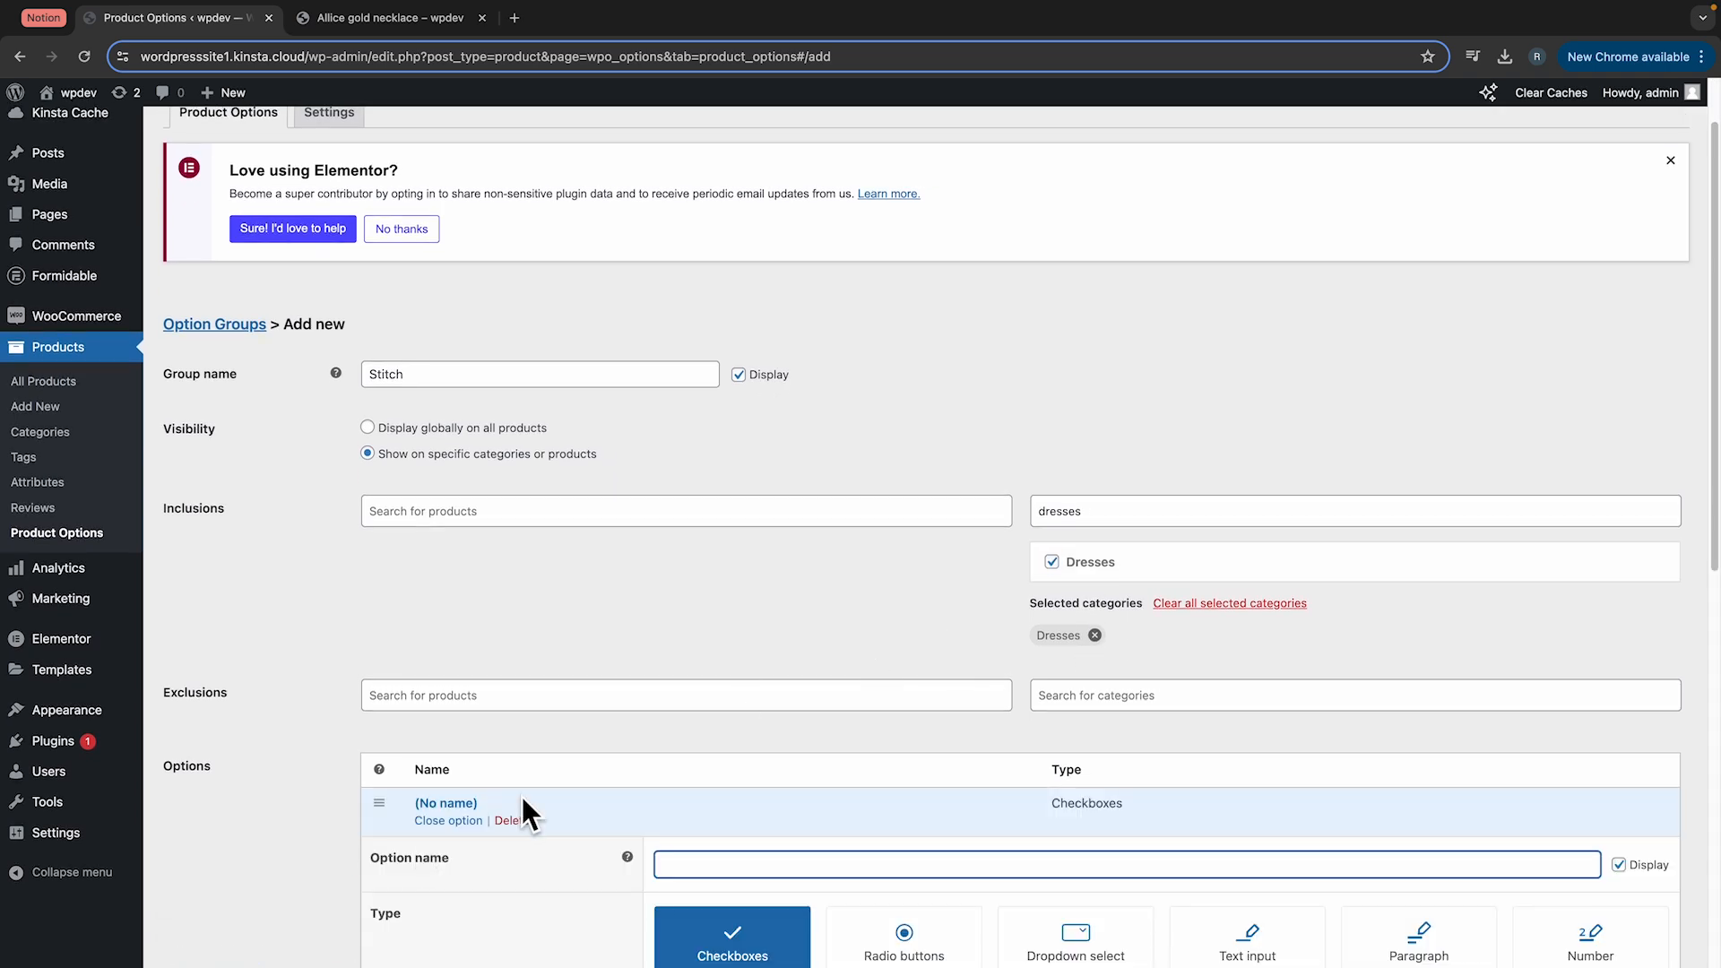
scroll(771, 681, down, 5)
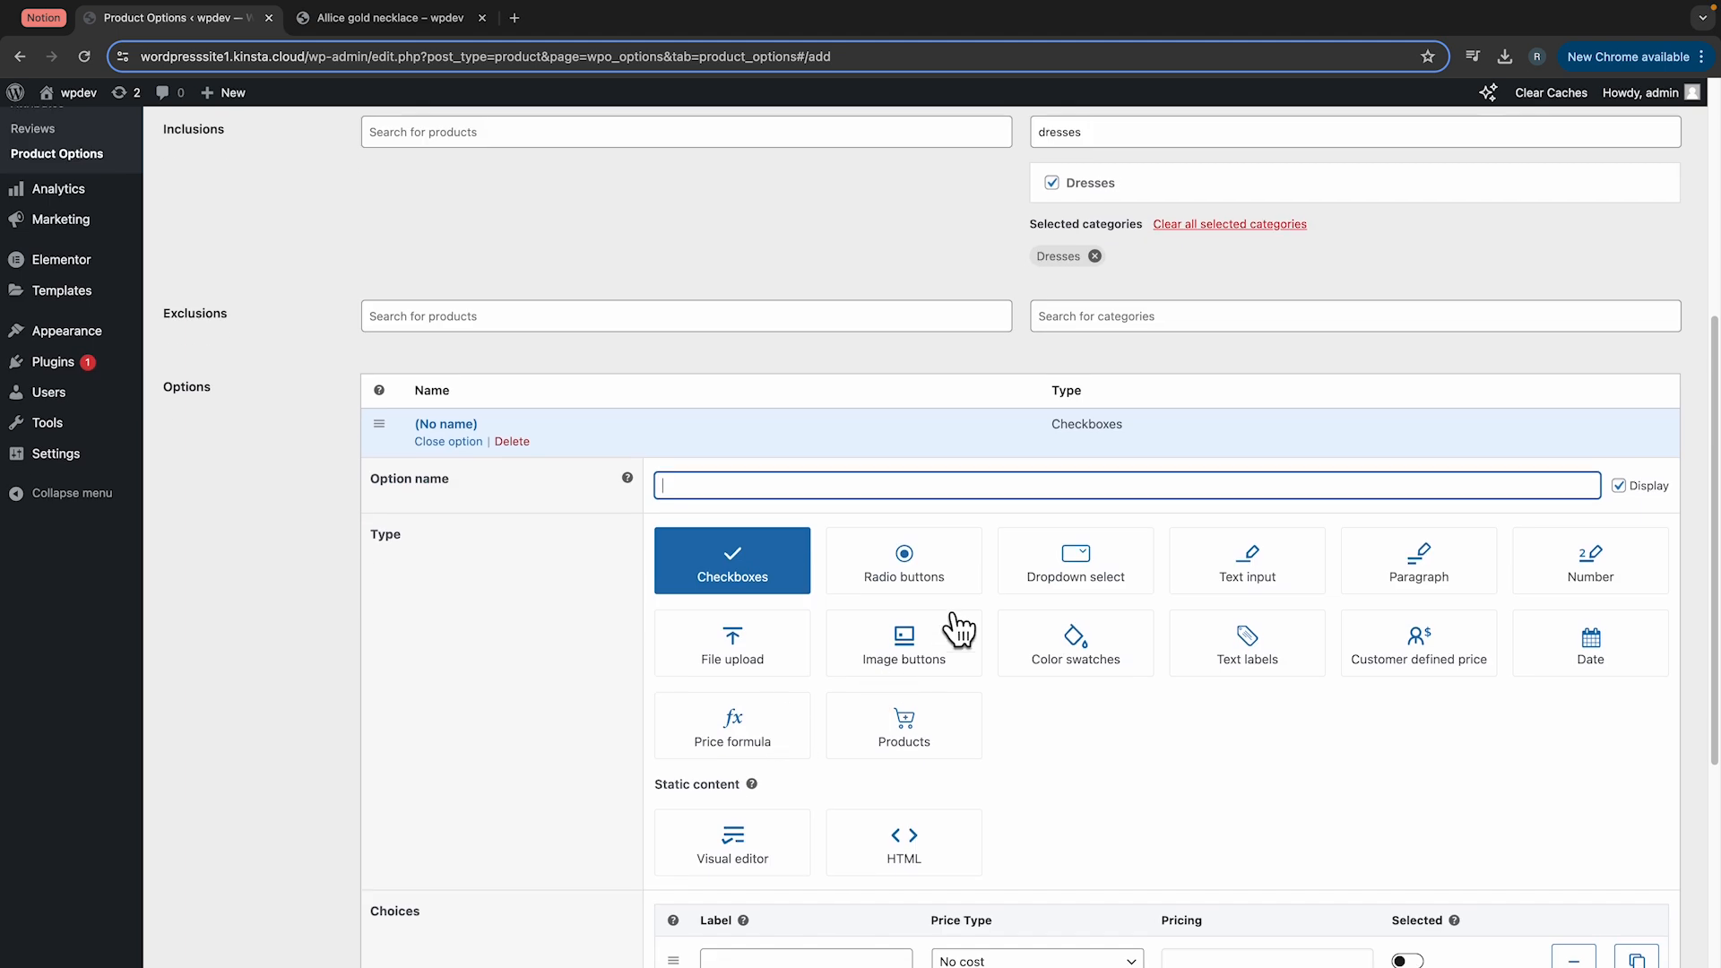
click(1037, 583)
text(Stitch)
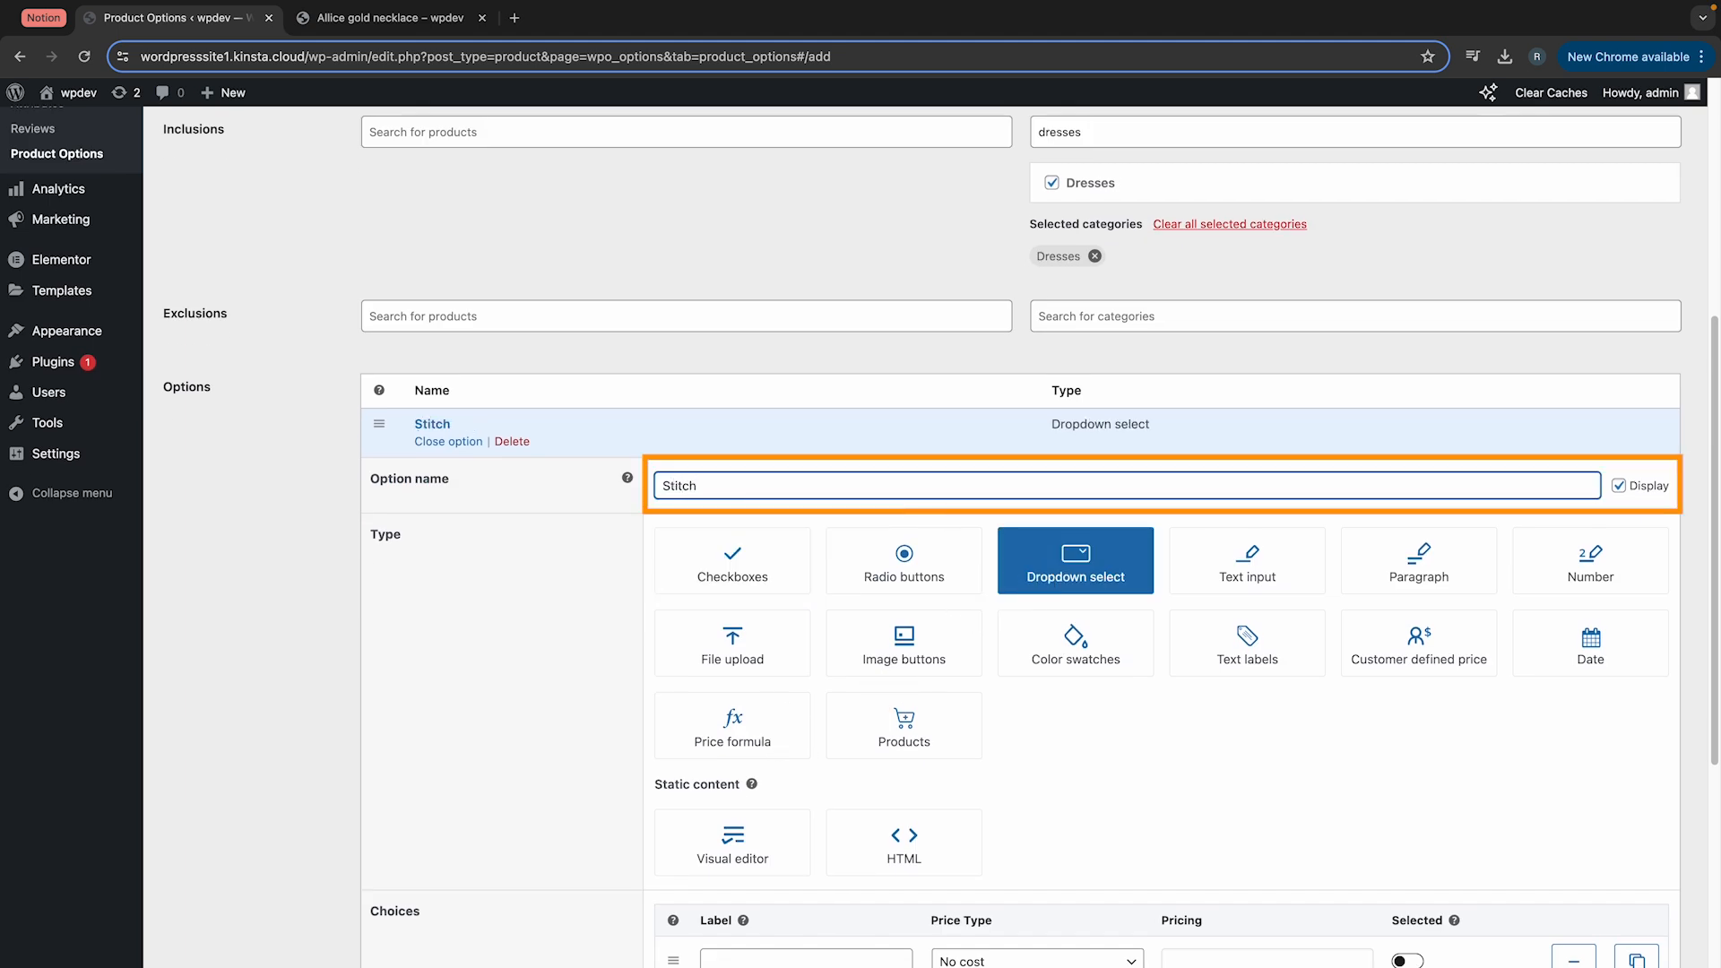
Step: Label the first choice Unstitched, keep it at no cost, and select it by default
scroll(1068, 768, down, 2)
click(863, 823)
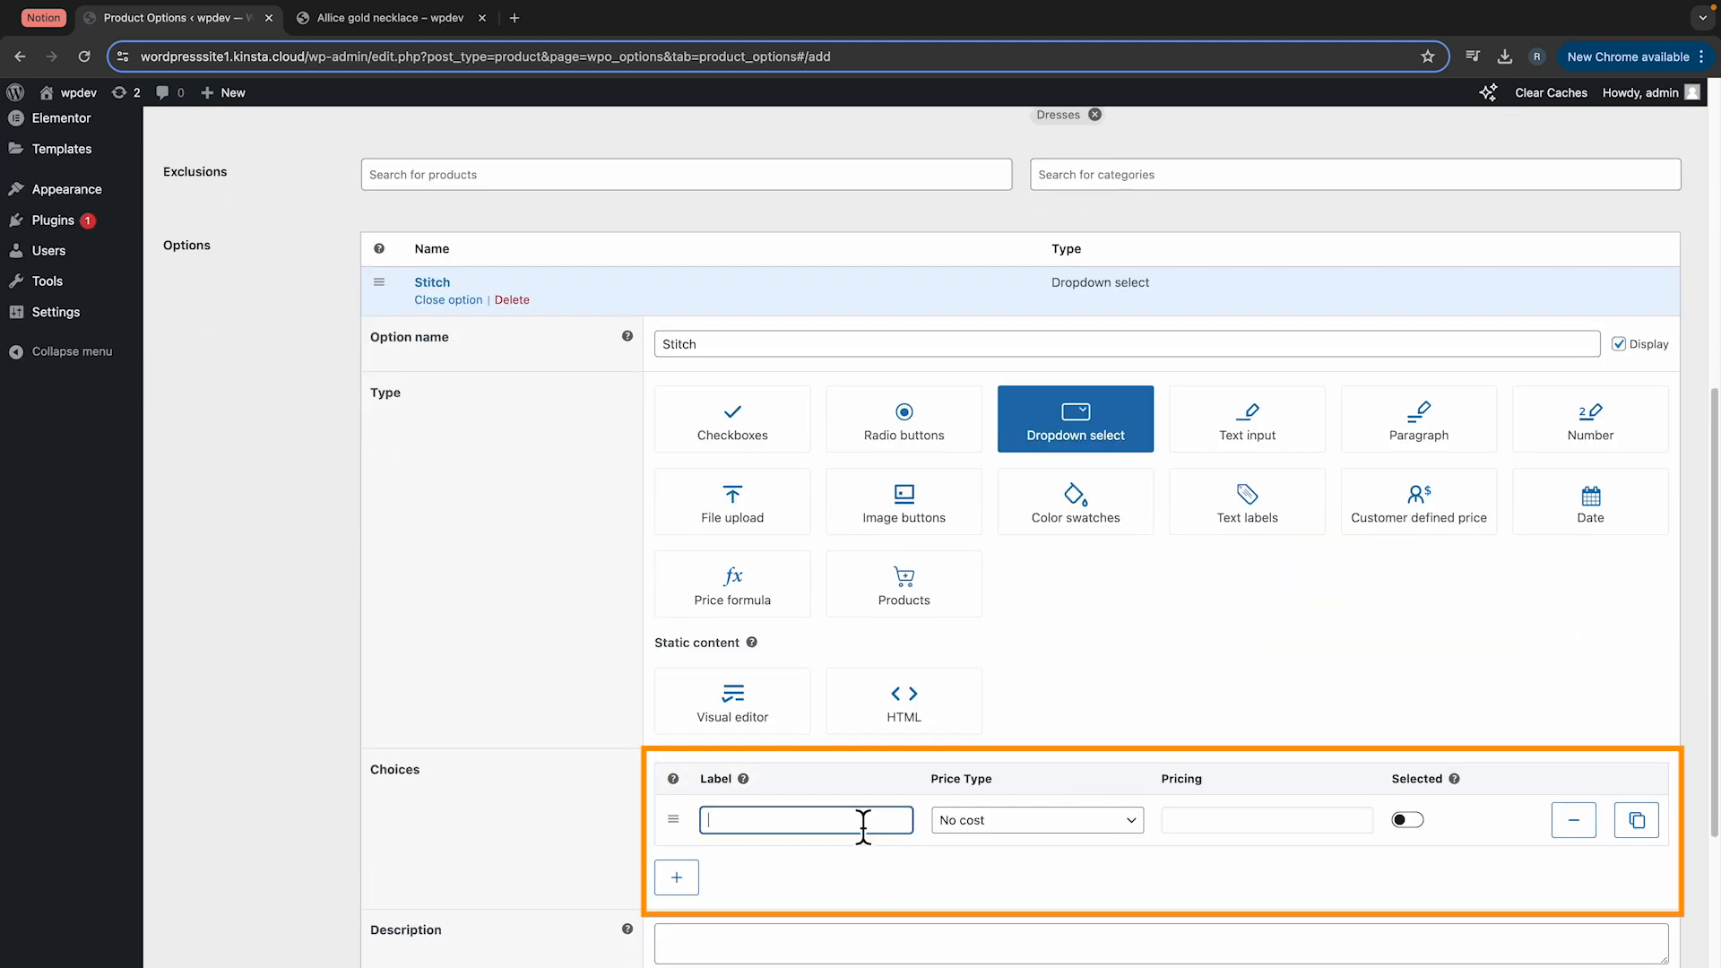
text(Unstitched)
click(1405, 819)
Step: Add a second choice labelled Stitched with a quantity-based fee of ₹150
click(677, 877)
text(Stitched)
click(1112, 805)
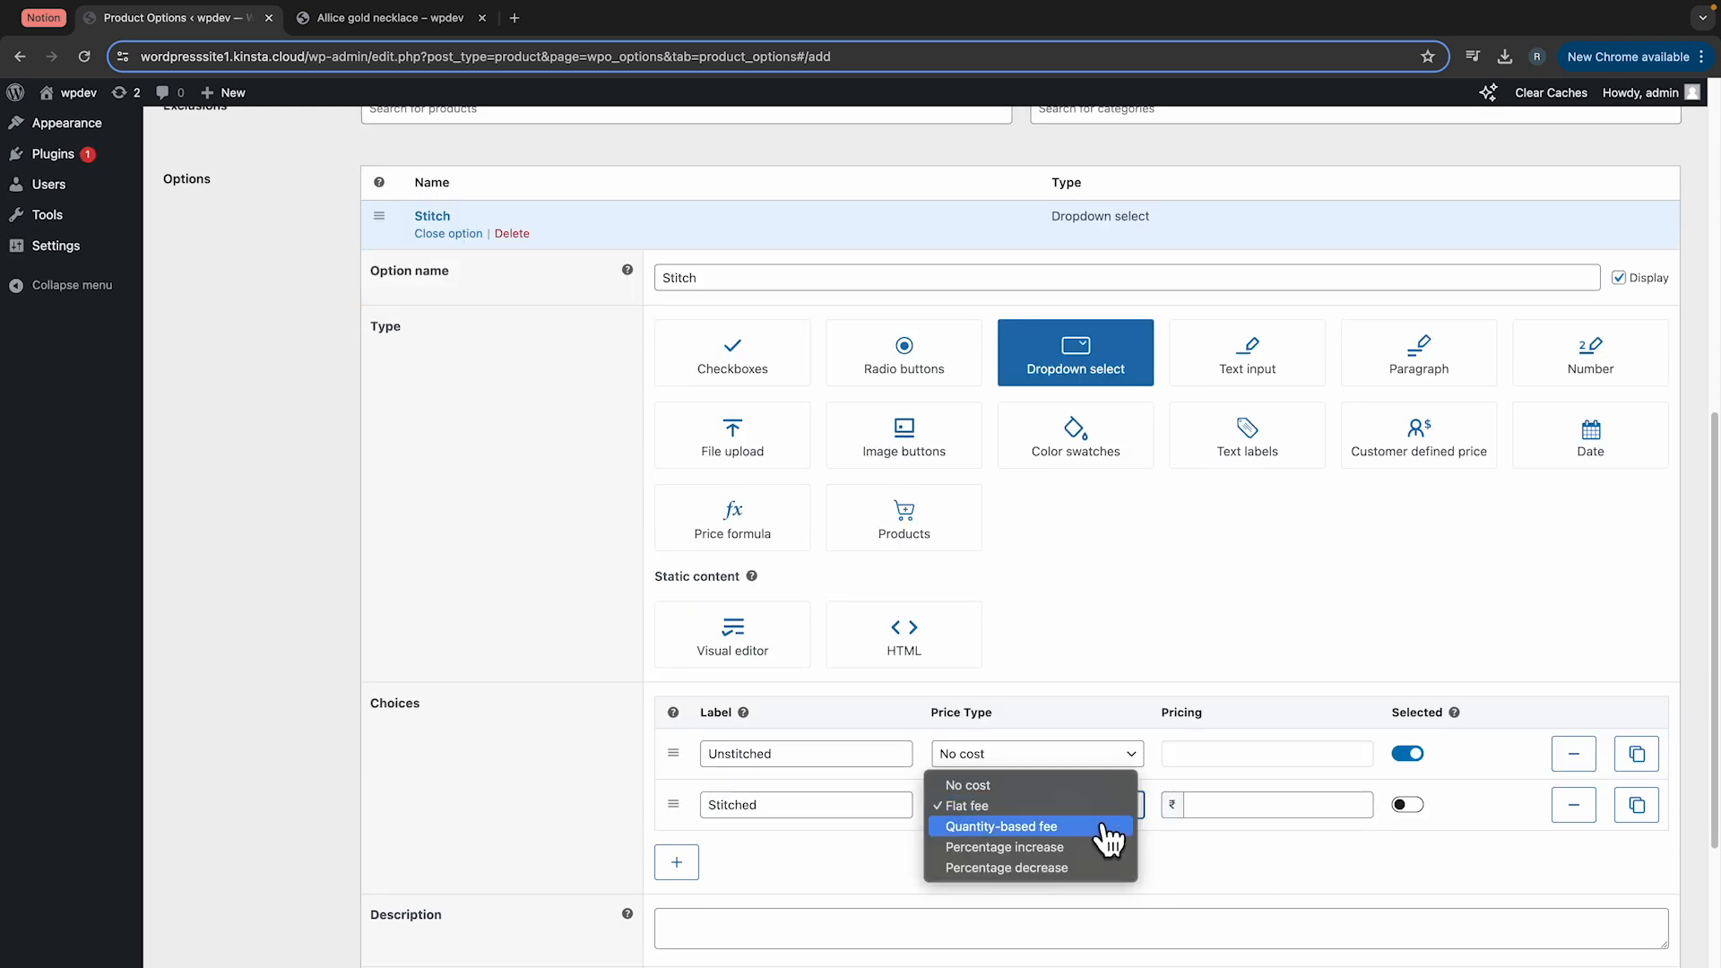
click(1104, 825)
click(1195, 805)
text(50)
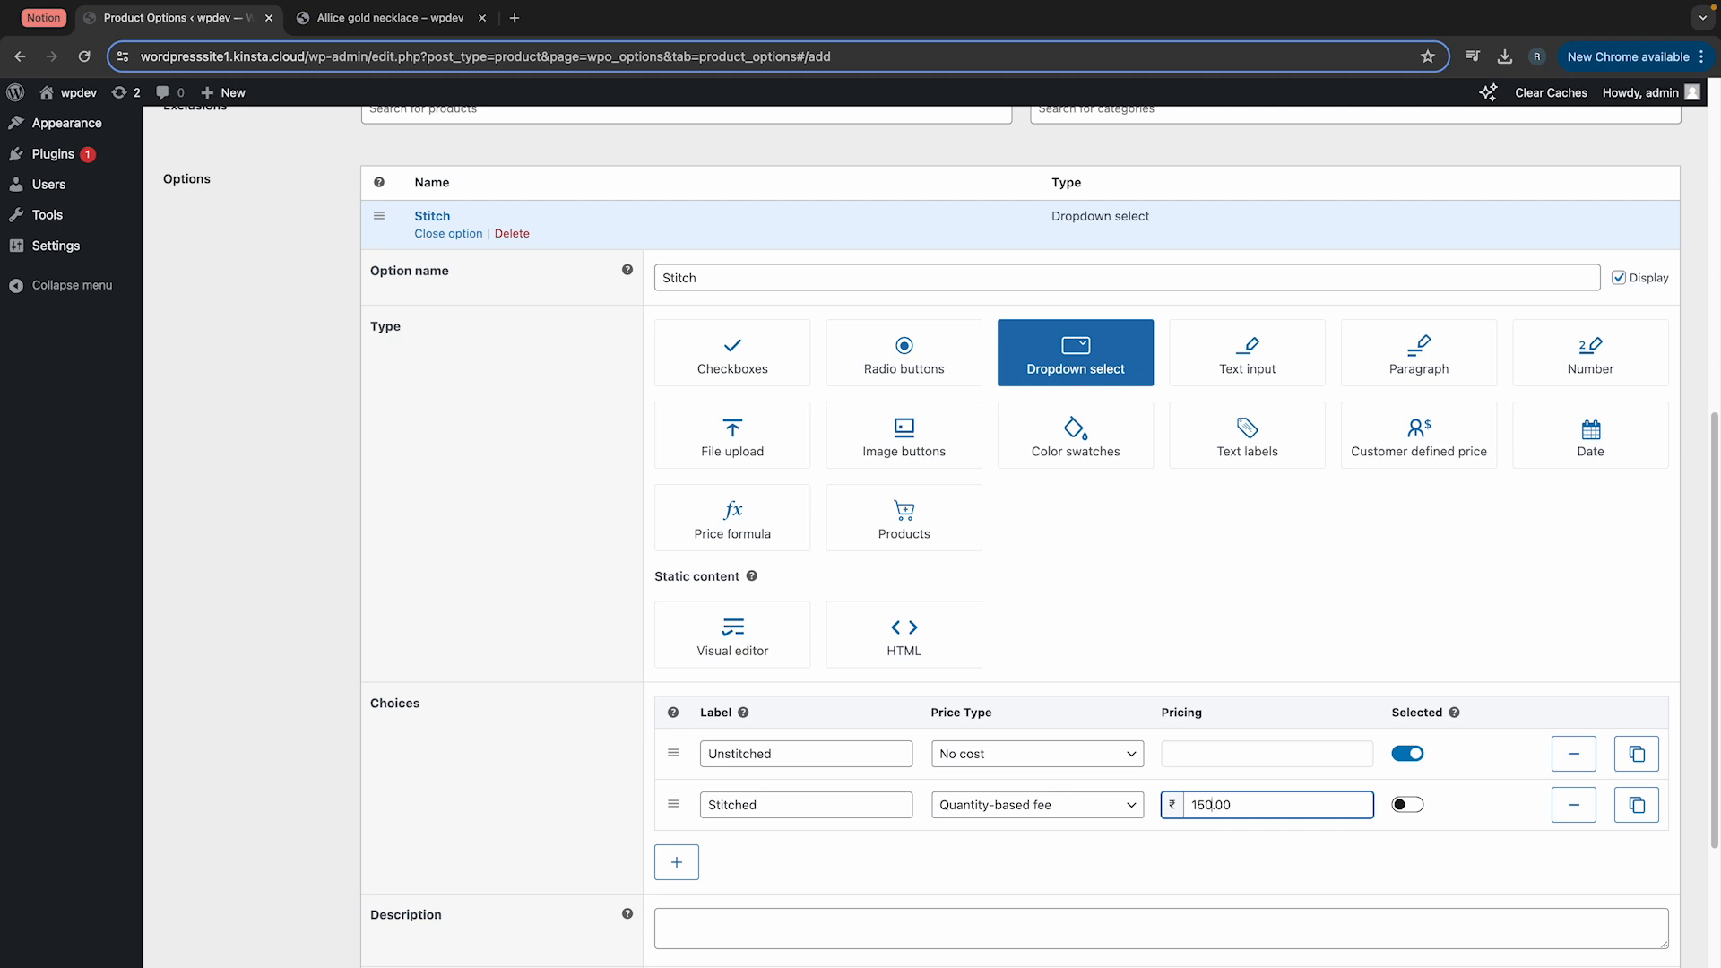
click(1309, 848)
Step: Enter the option description "Do you want the dress completely stitched or unstitched?"
scroll(1309, 848, down, 2)
click(1162, 789)
text(Do you wan)
text(t the dress completely stitched or uns)
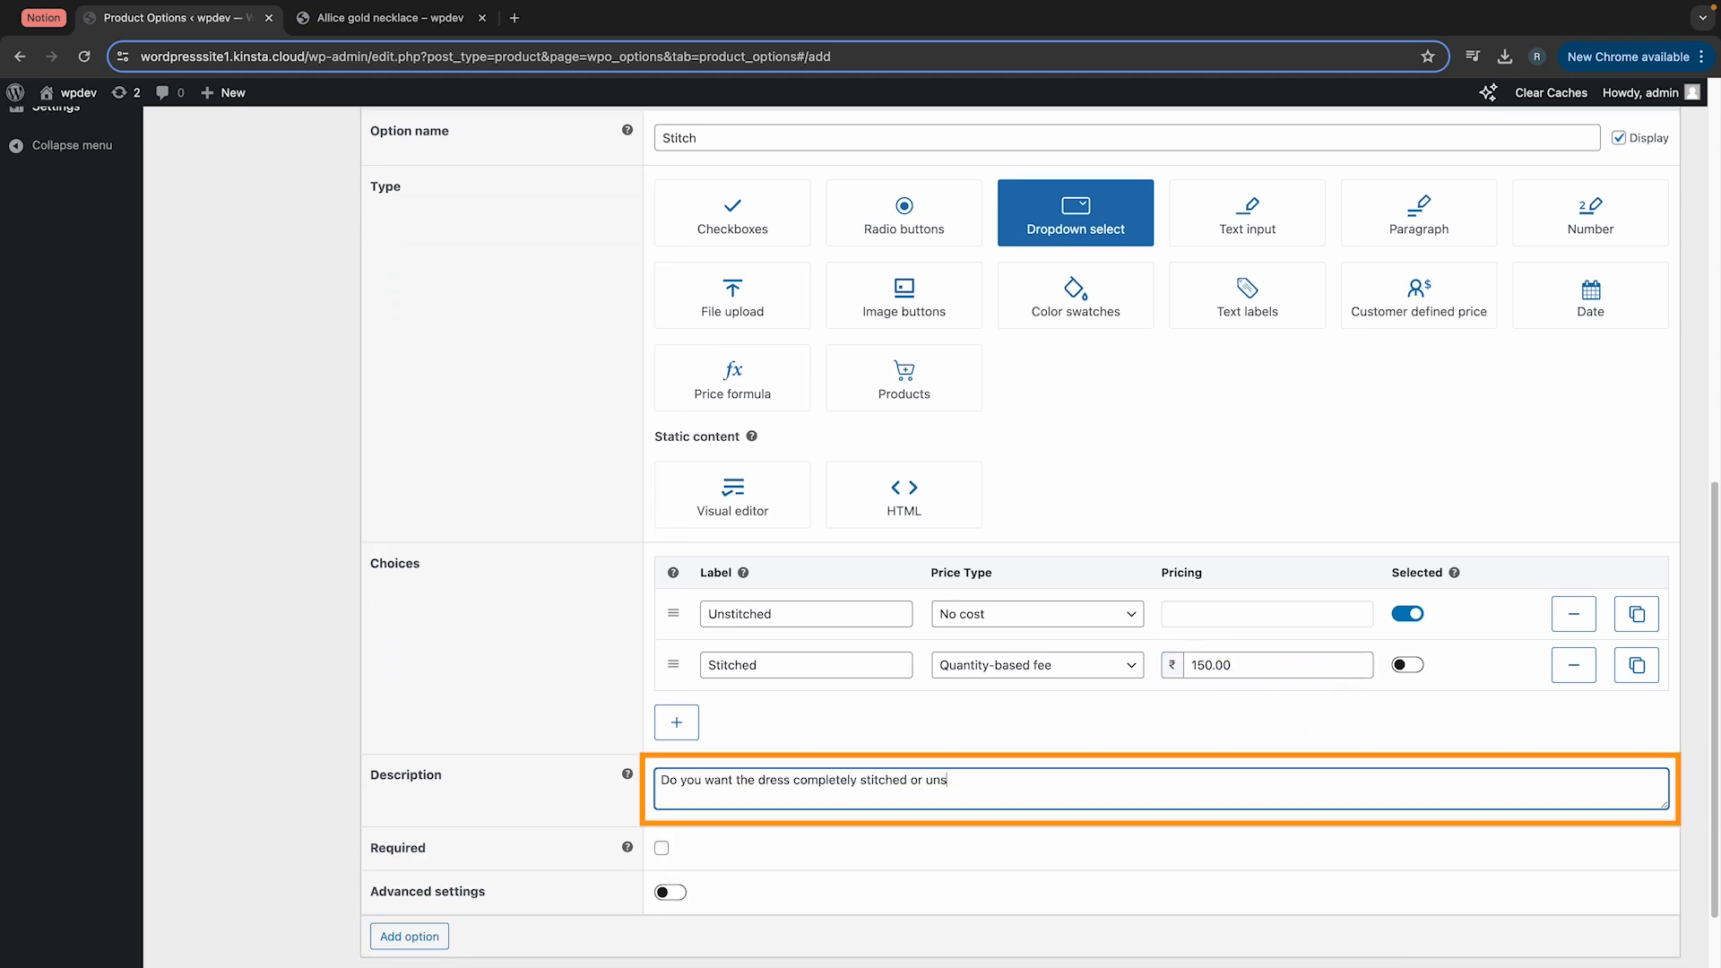
text(titched?)
scroll(994, 847, down, 2)
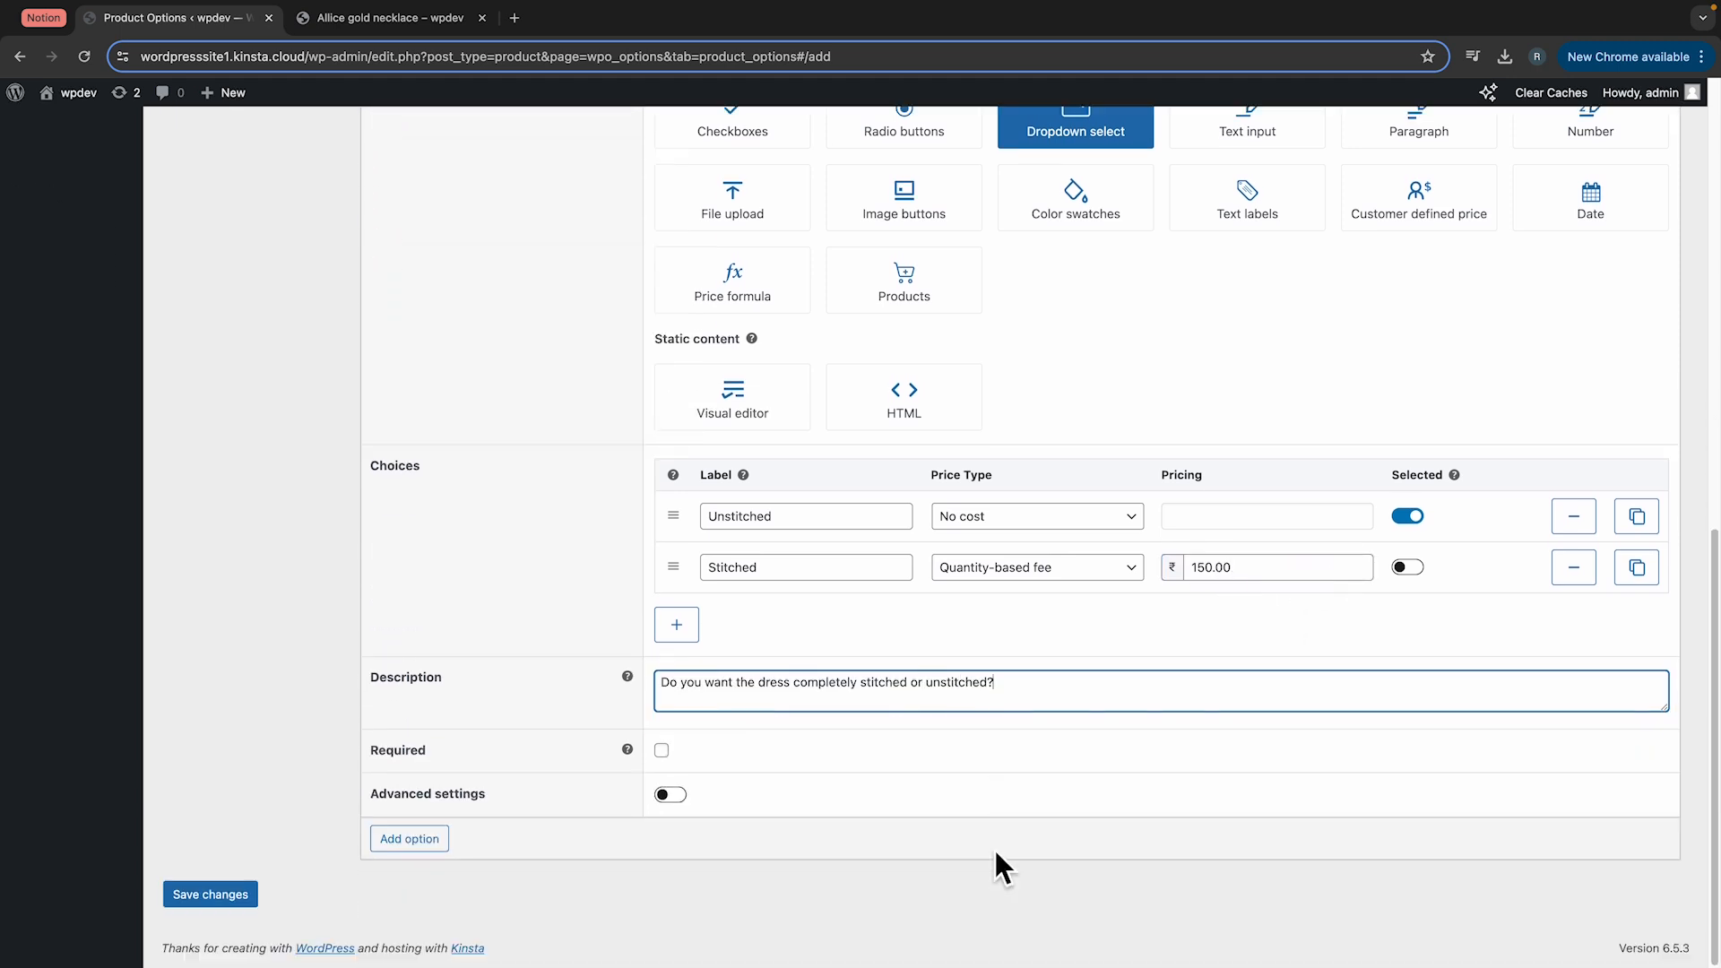
Step: Save the Stitch option group and choose Stitched on the Eterna long dress black product page to test it
click(220, 895)
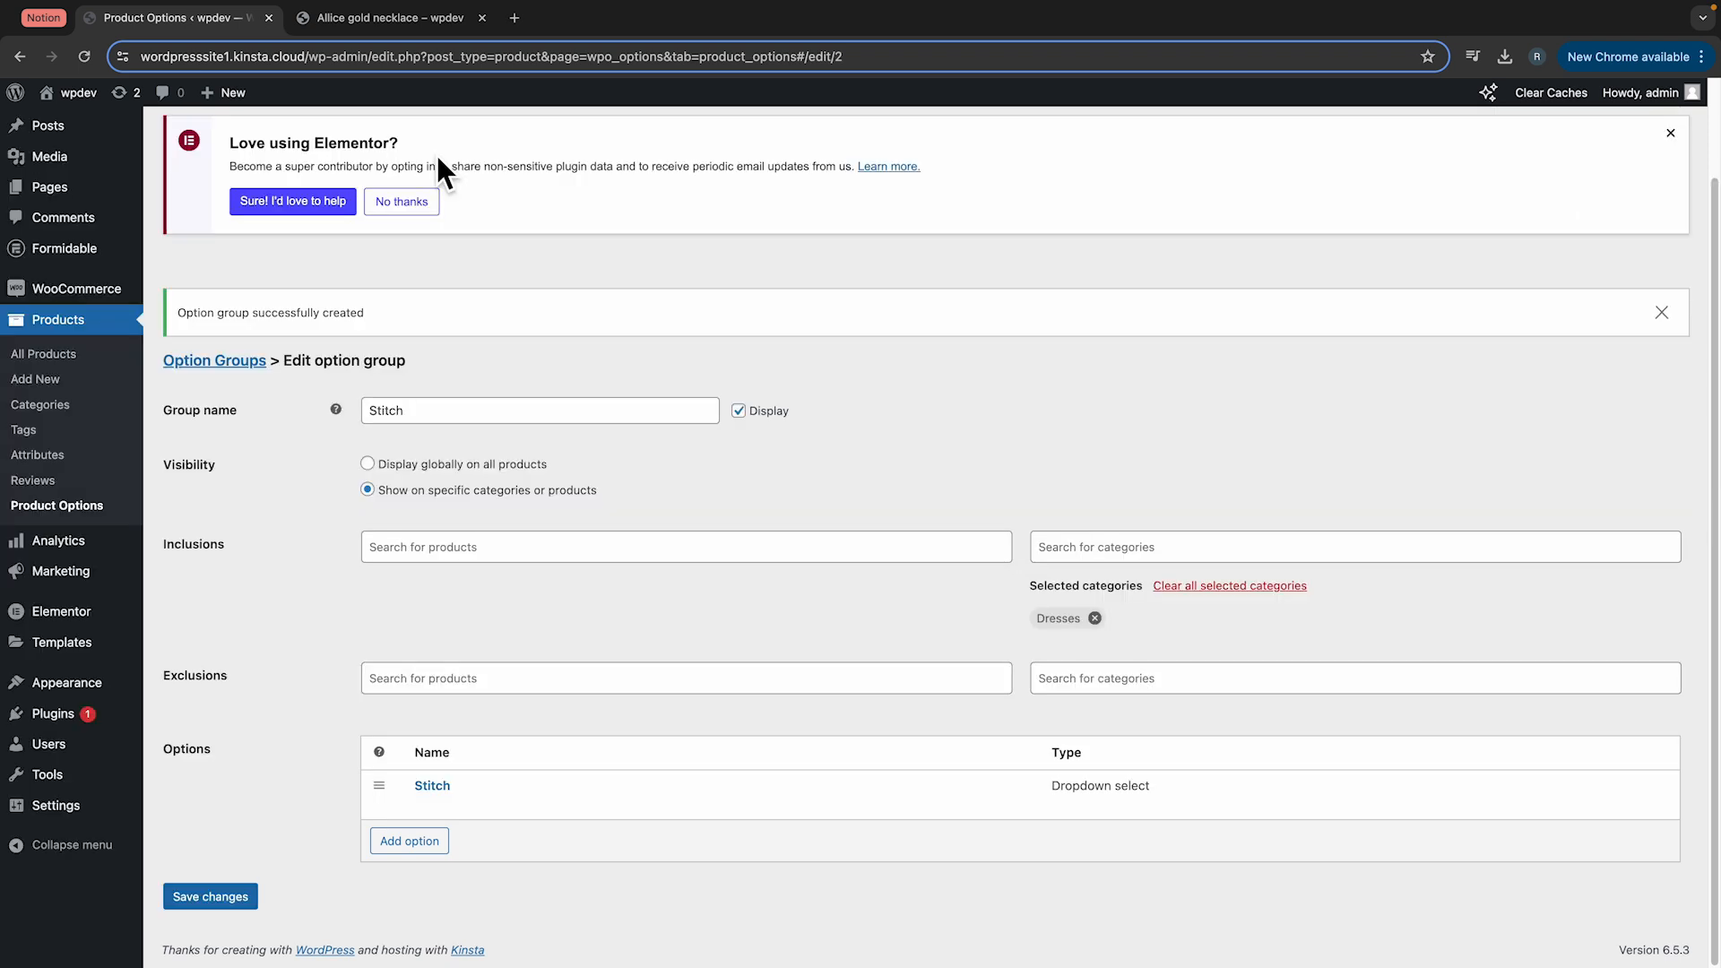
click(426, 27)
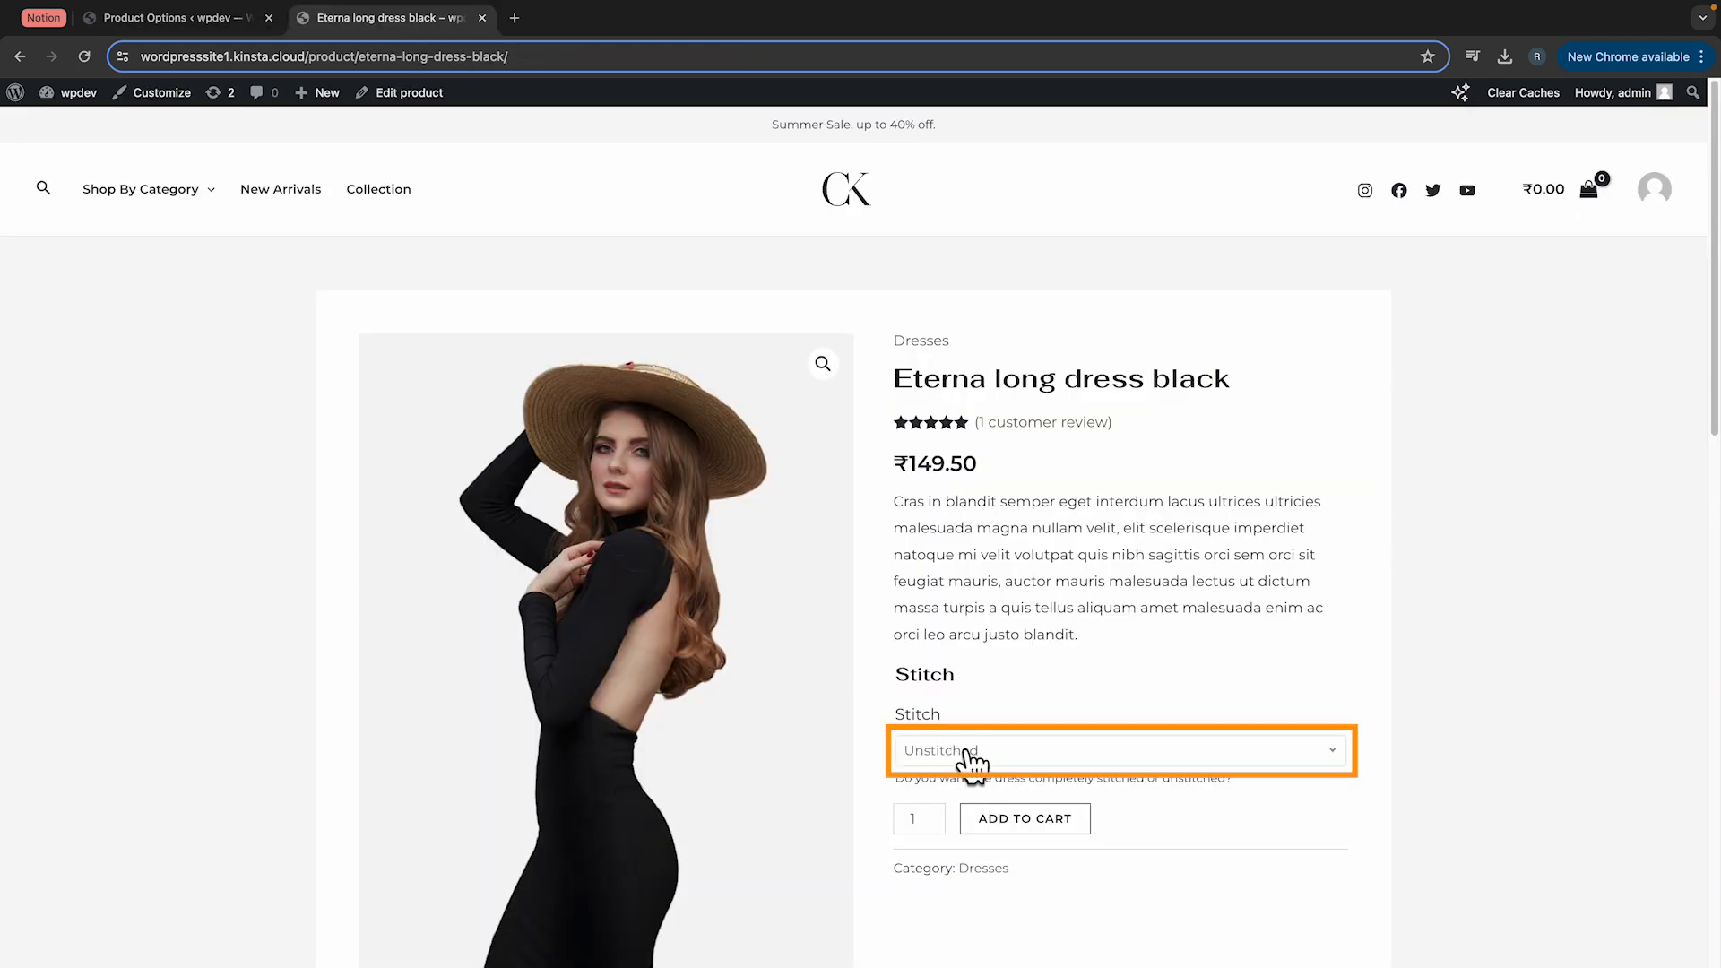
click(971, 763)
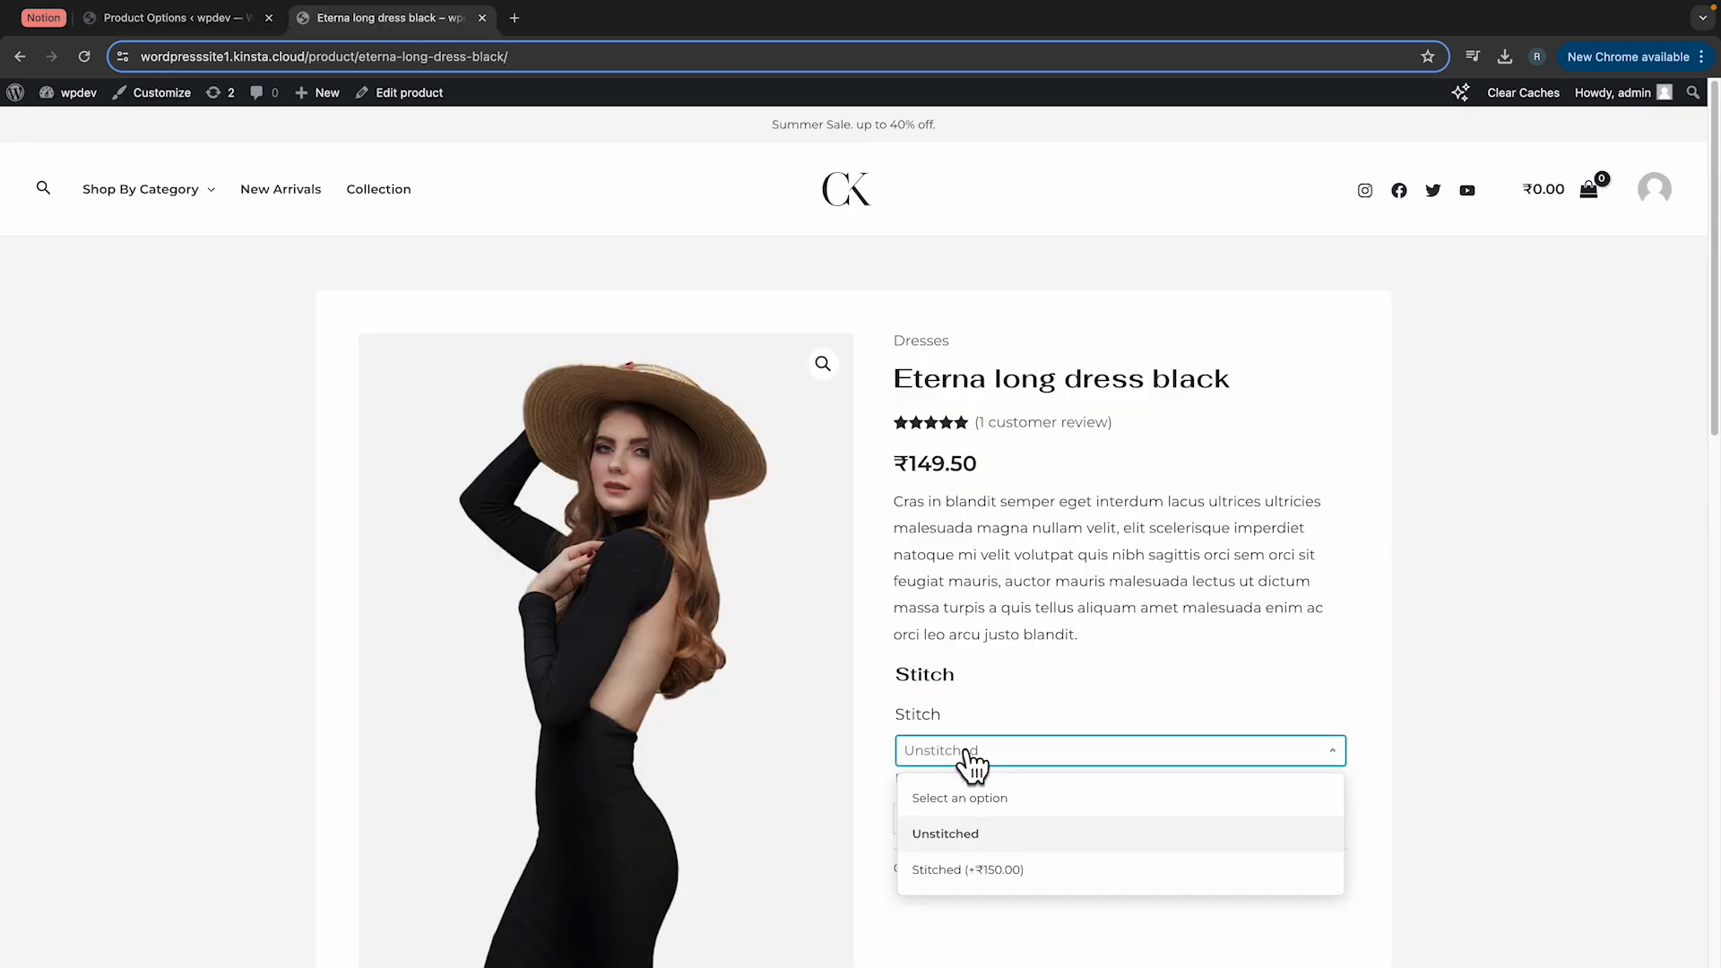
click(968, 869)
scroll(1068, 721, down, 3)
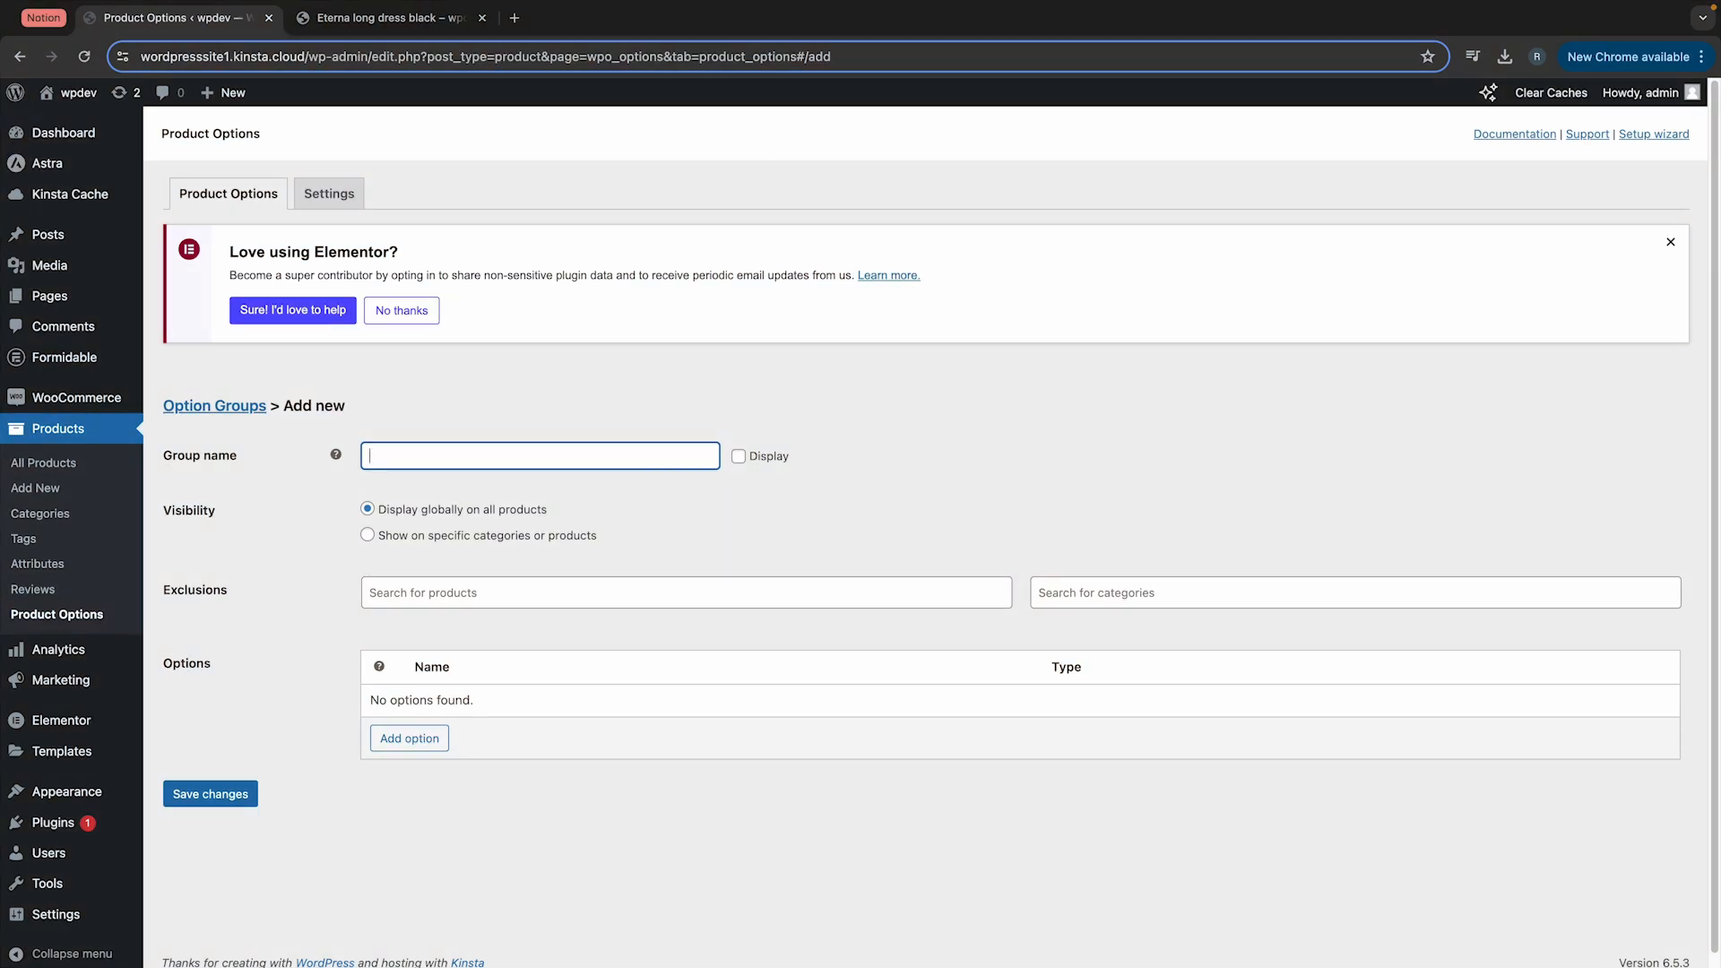
Step: Create an option group named Material, displayed by name and shown only on the Dresses and Tops categories
text(MAterial)
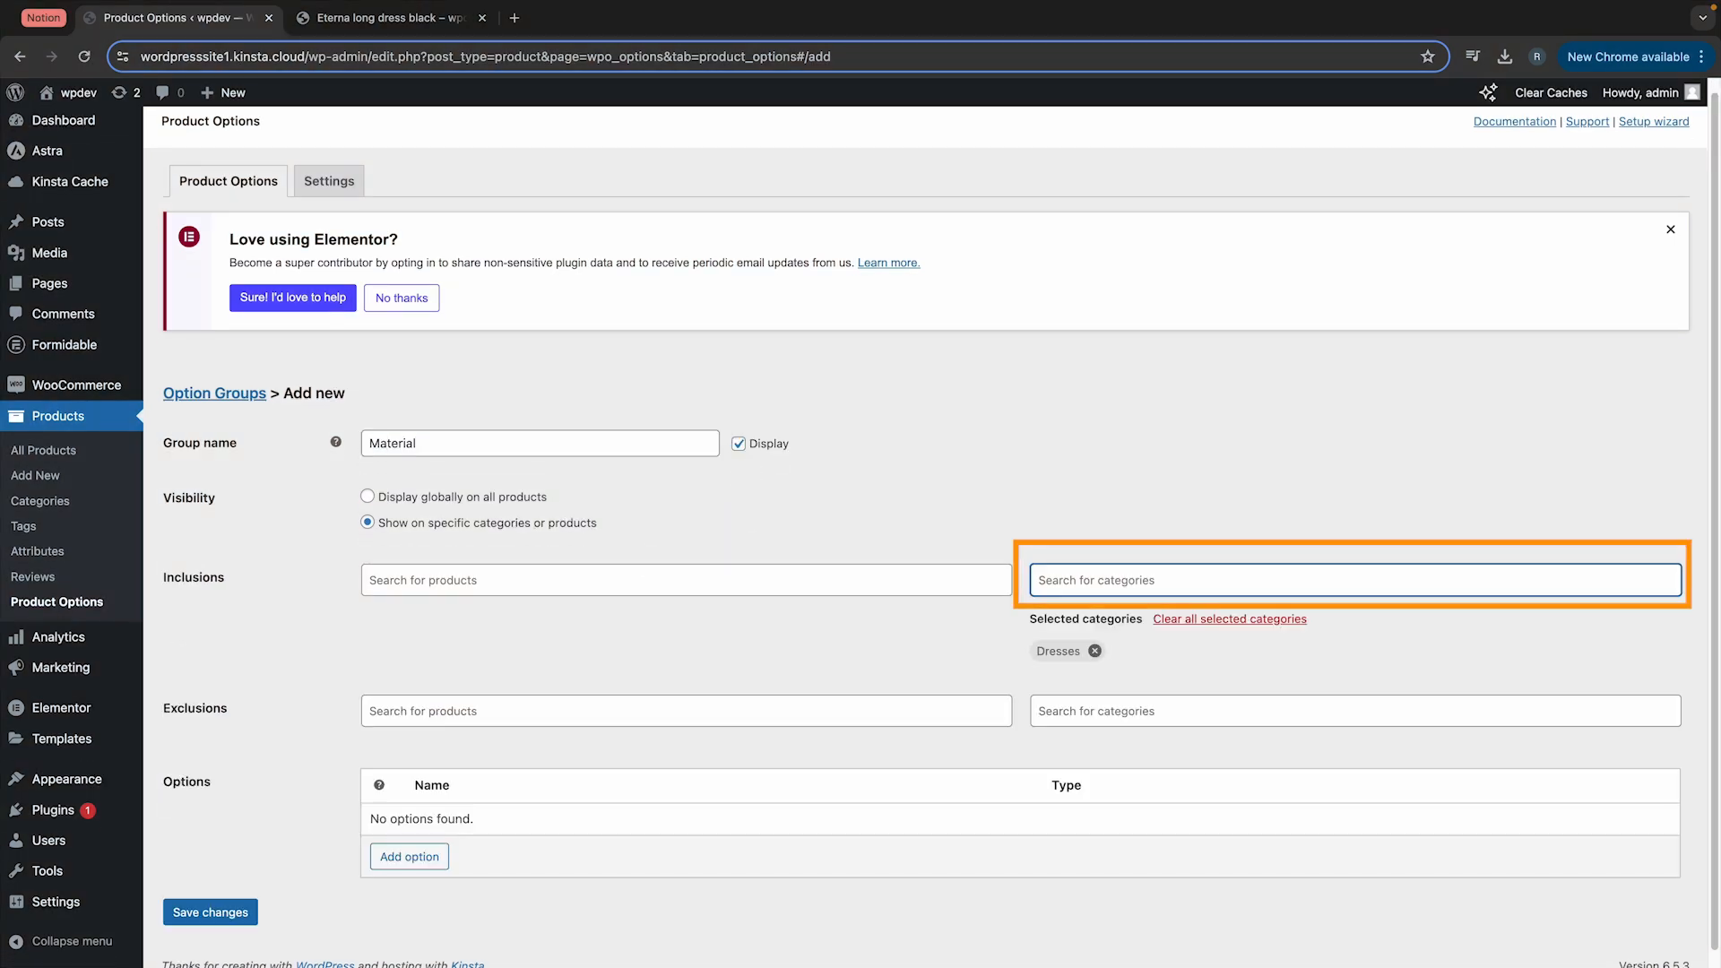
text(tops)
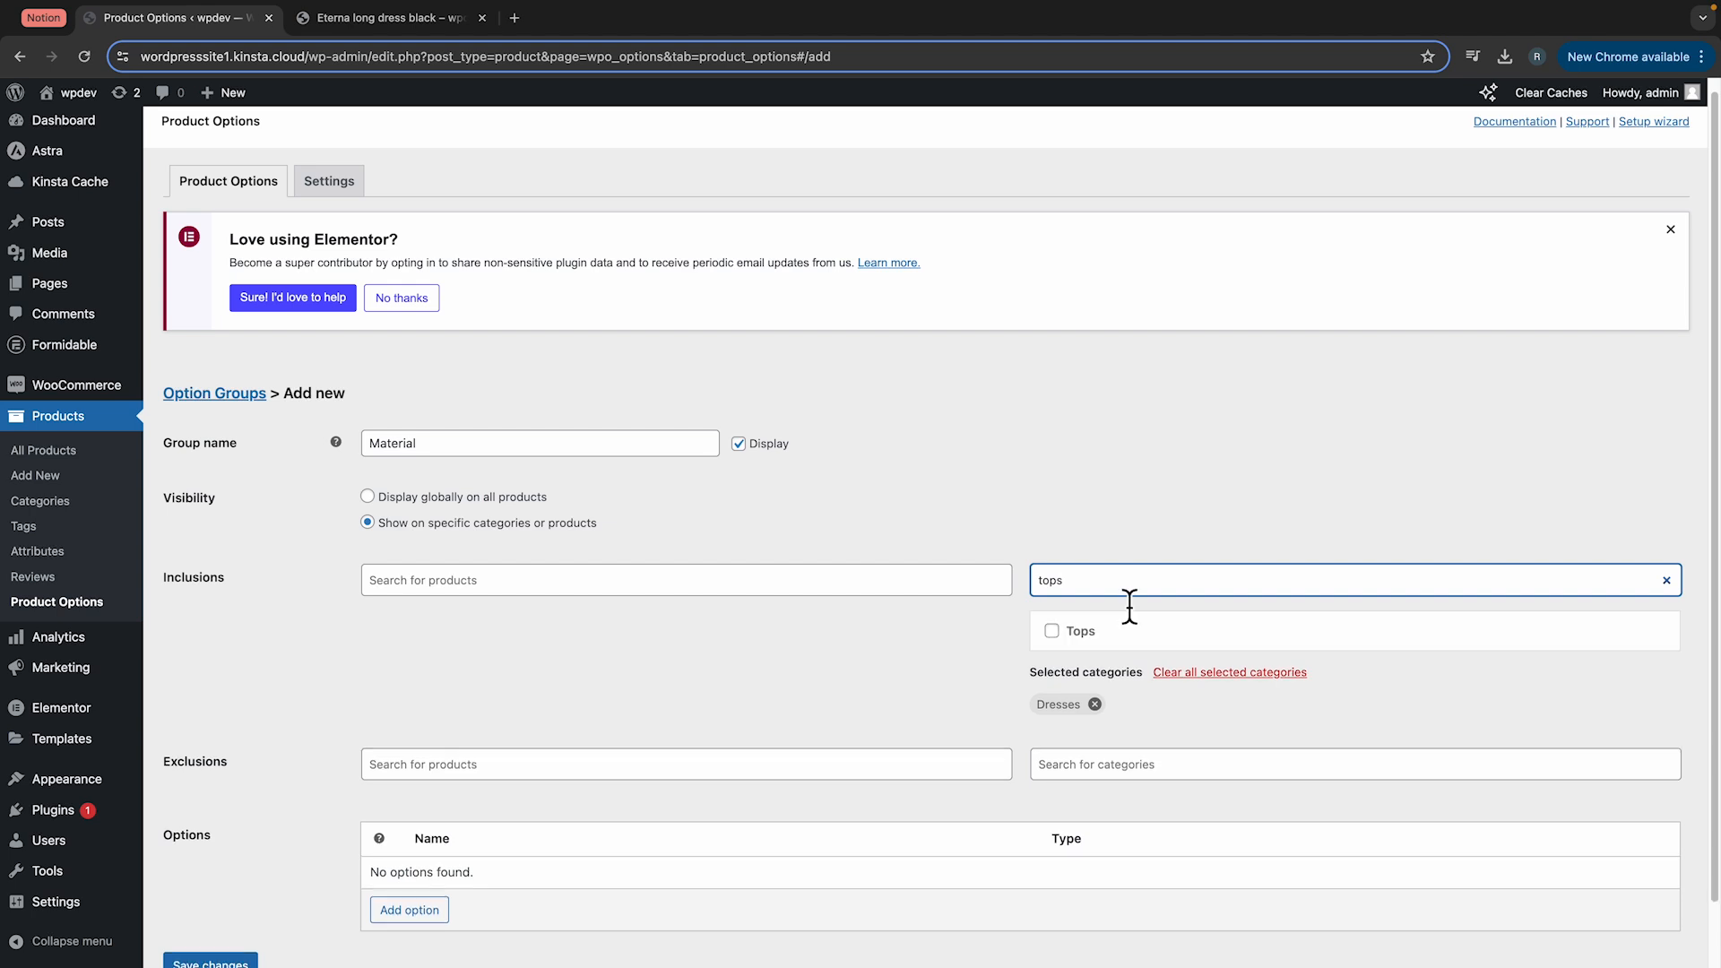
click(1067, 632)
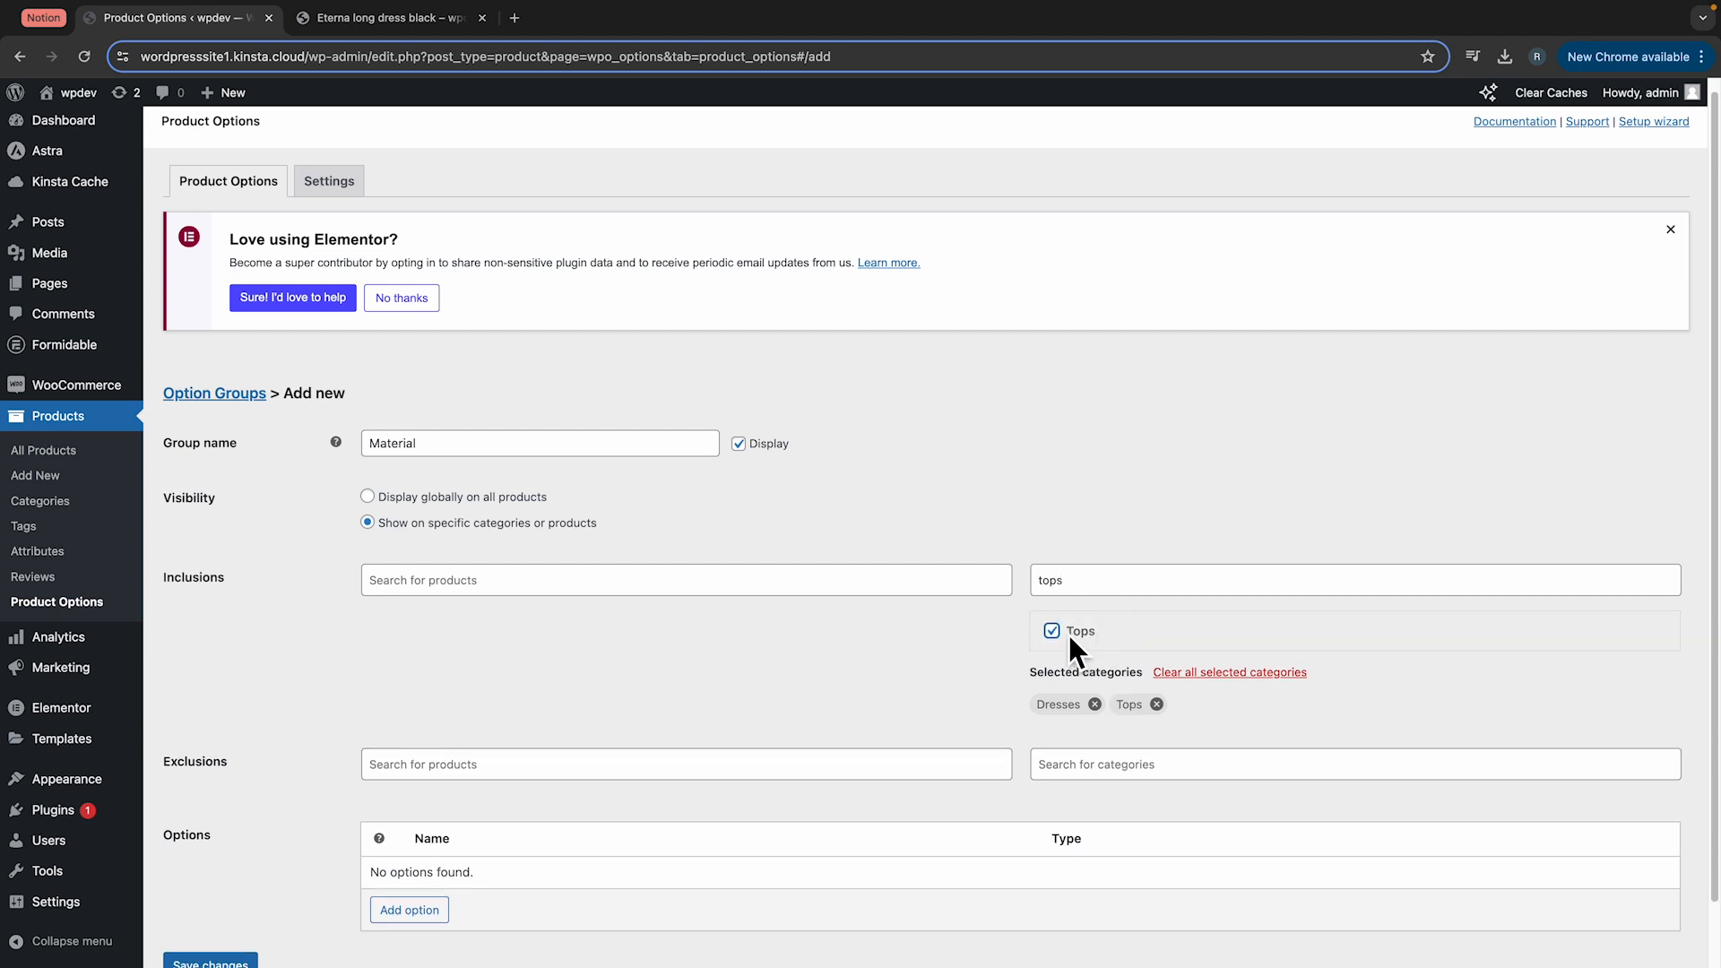
Step: Add an option named Material to the group and set its type to Text input
scroll(996, 613, down, 1)
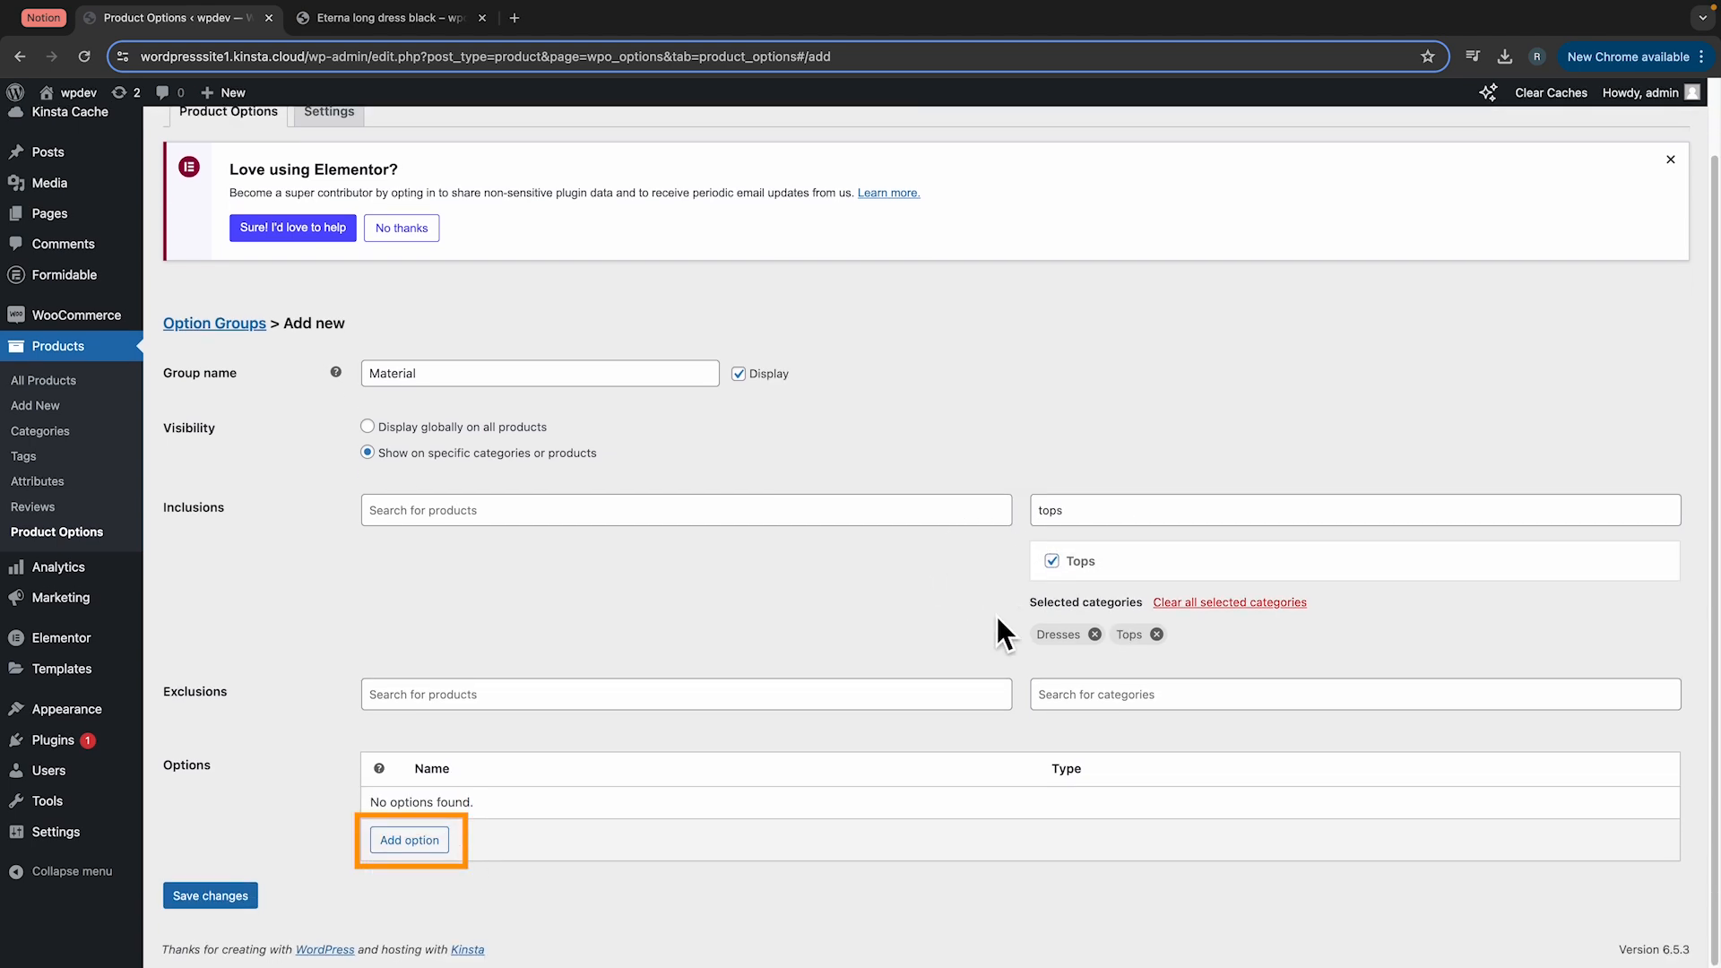
click(422, 843)
scroll(696, 847, down, 4)
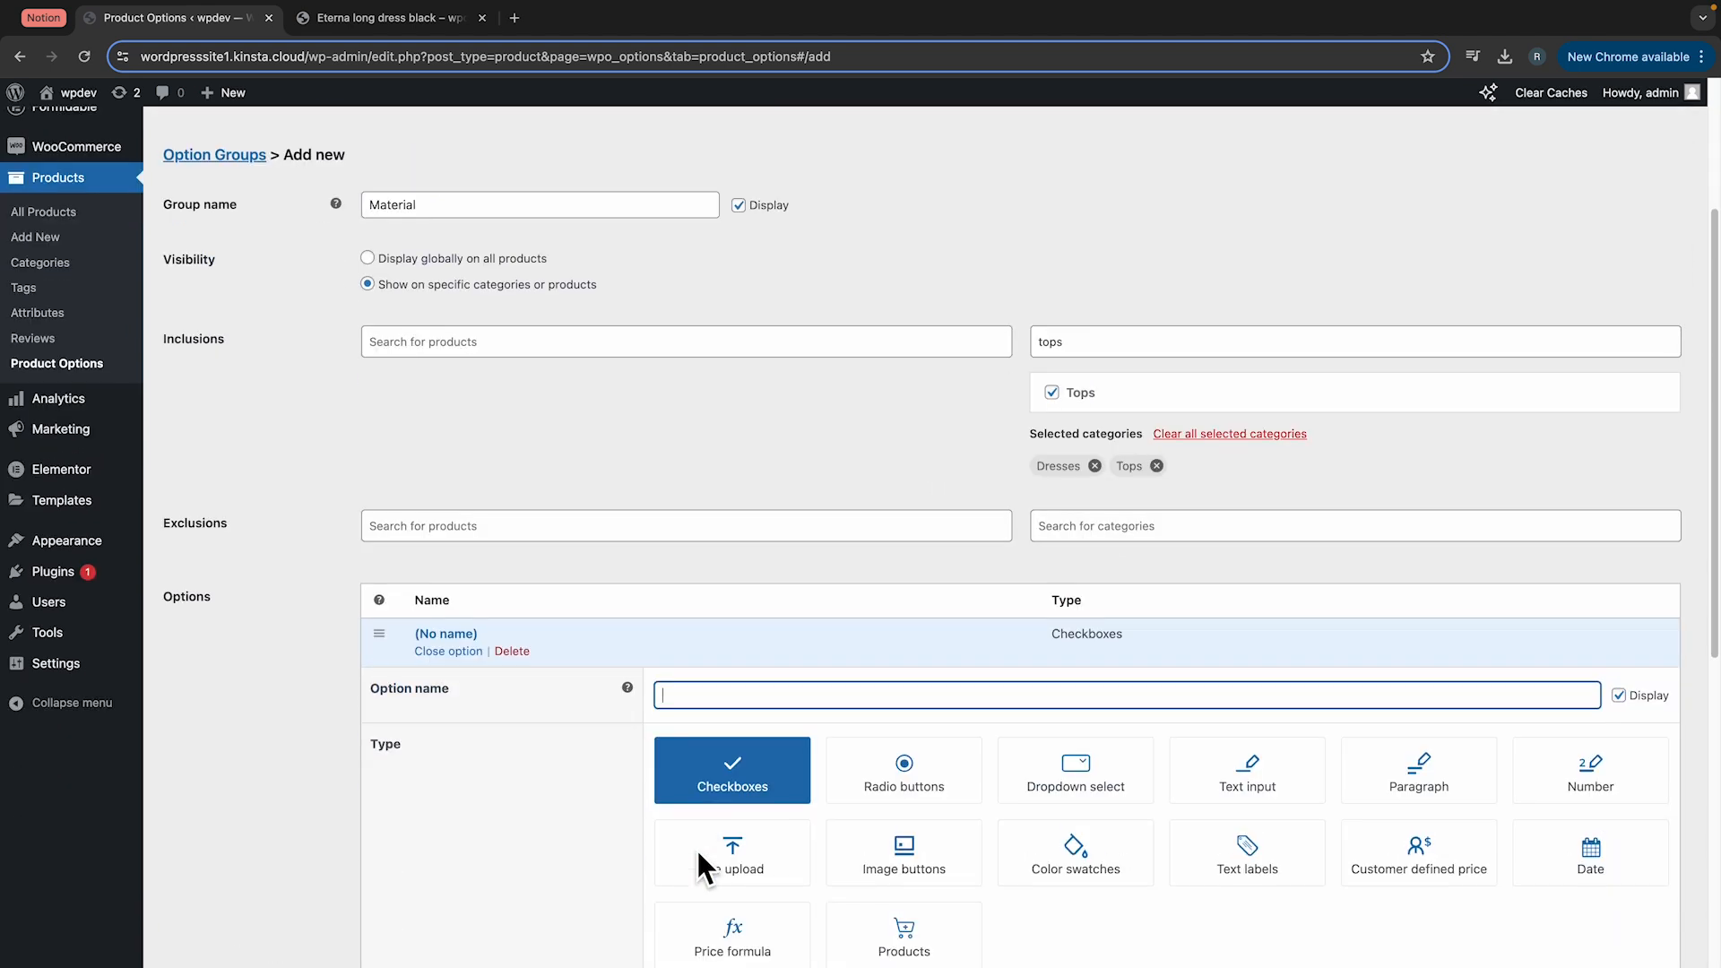
text(Material)
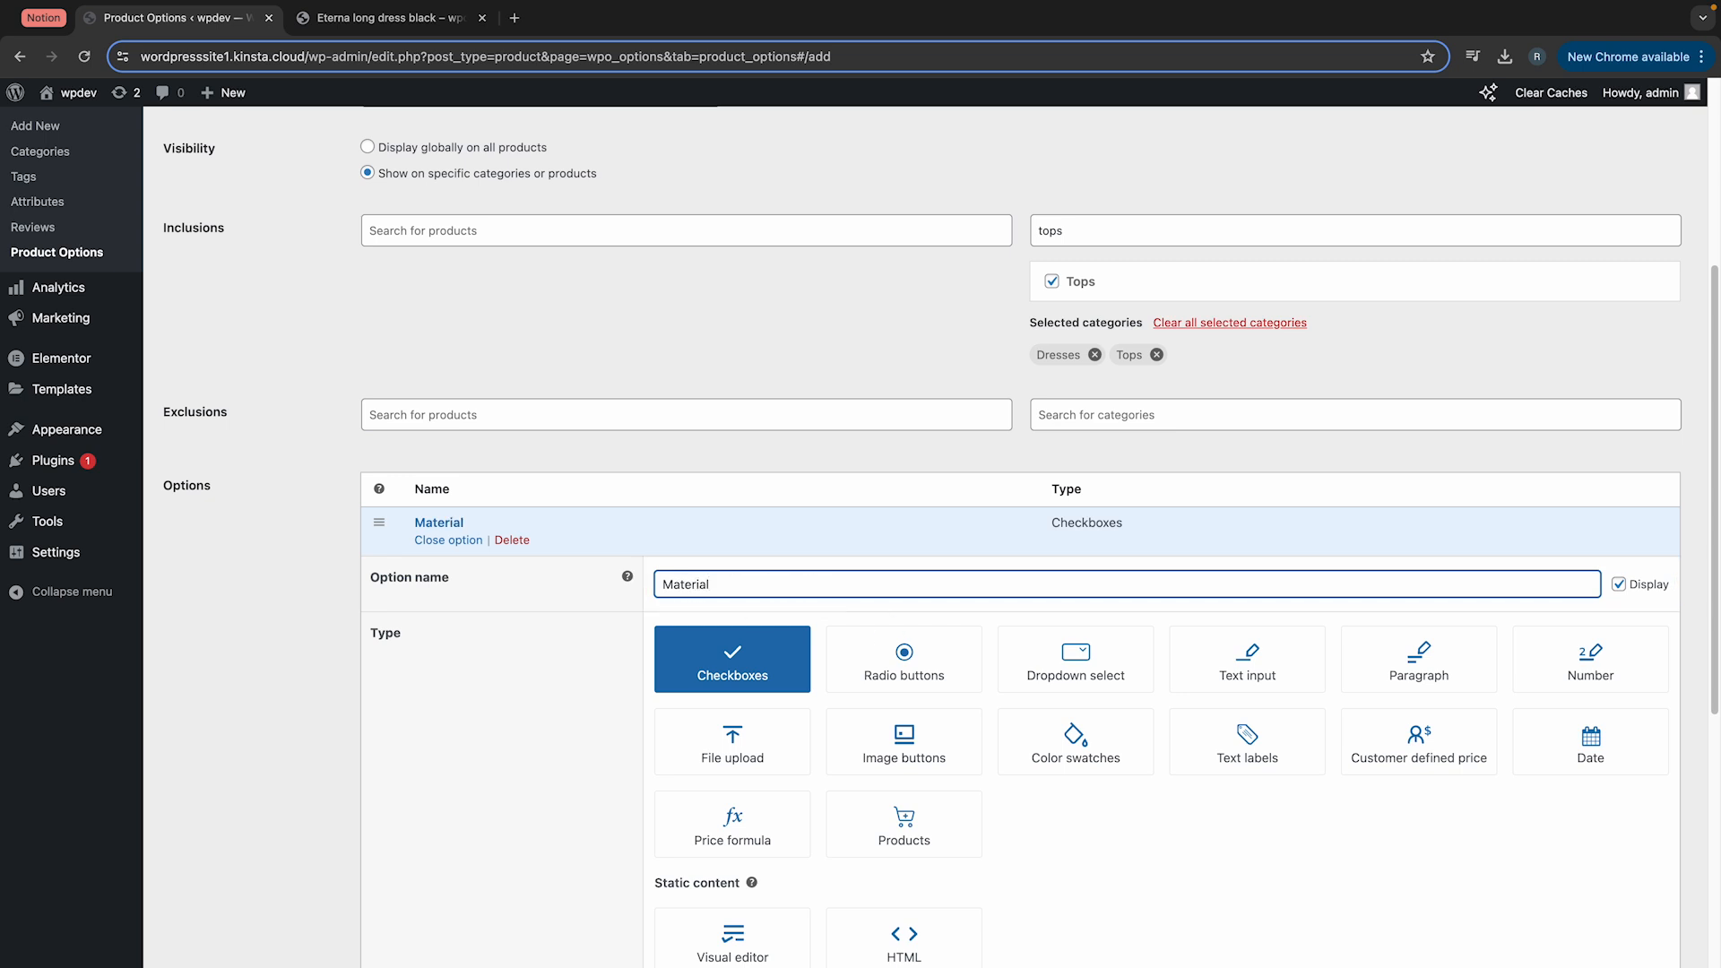
click(1047, 809)
scroll(1047, 808, down, 2)
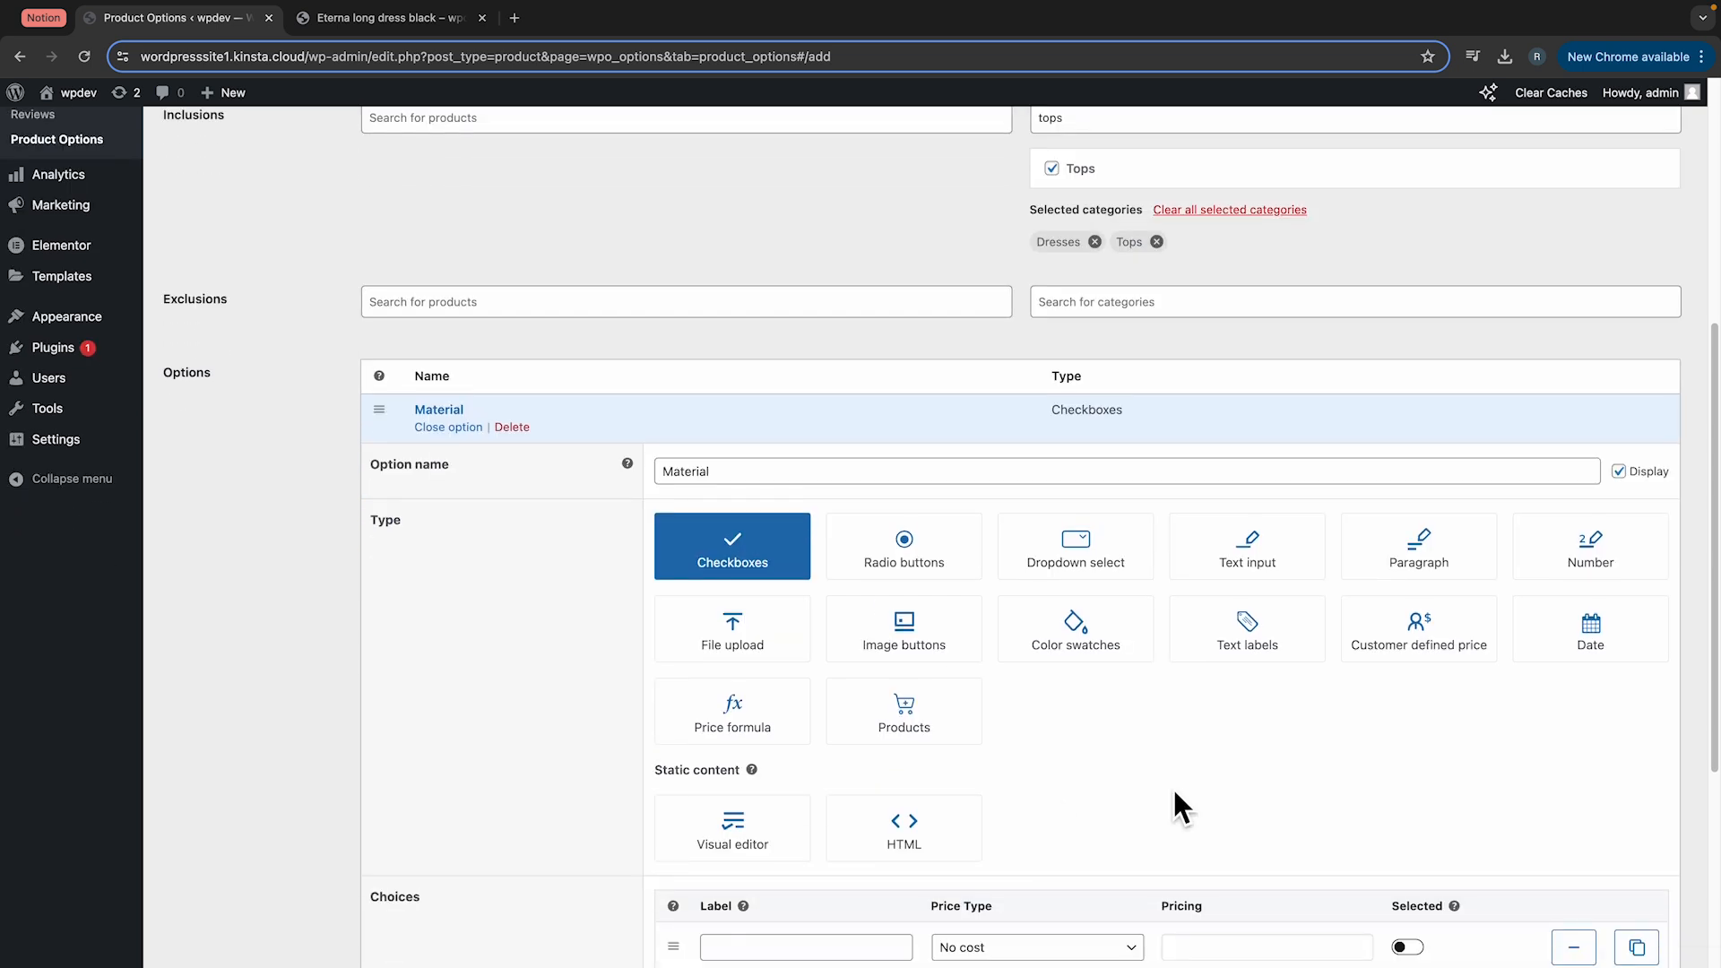
click(1248, 549)
Step: Label the choice "Type your material" at no cost and describe the option as "What material do you want the dress to be made out of?"
scroll(923, 860, down, 2)
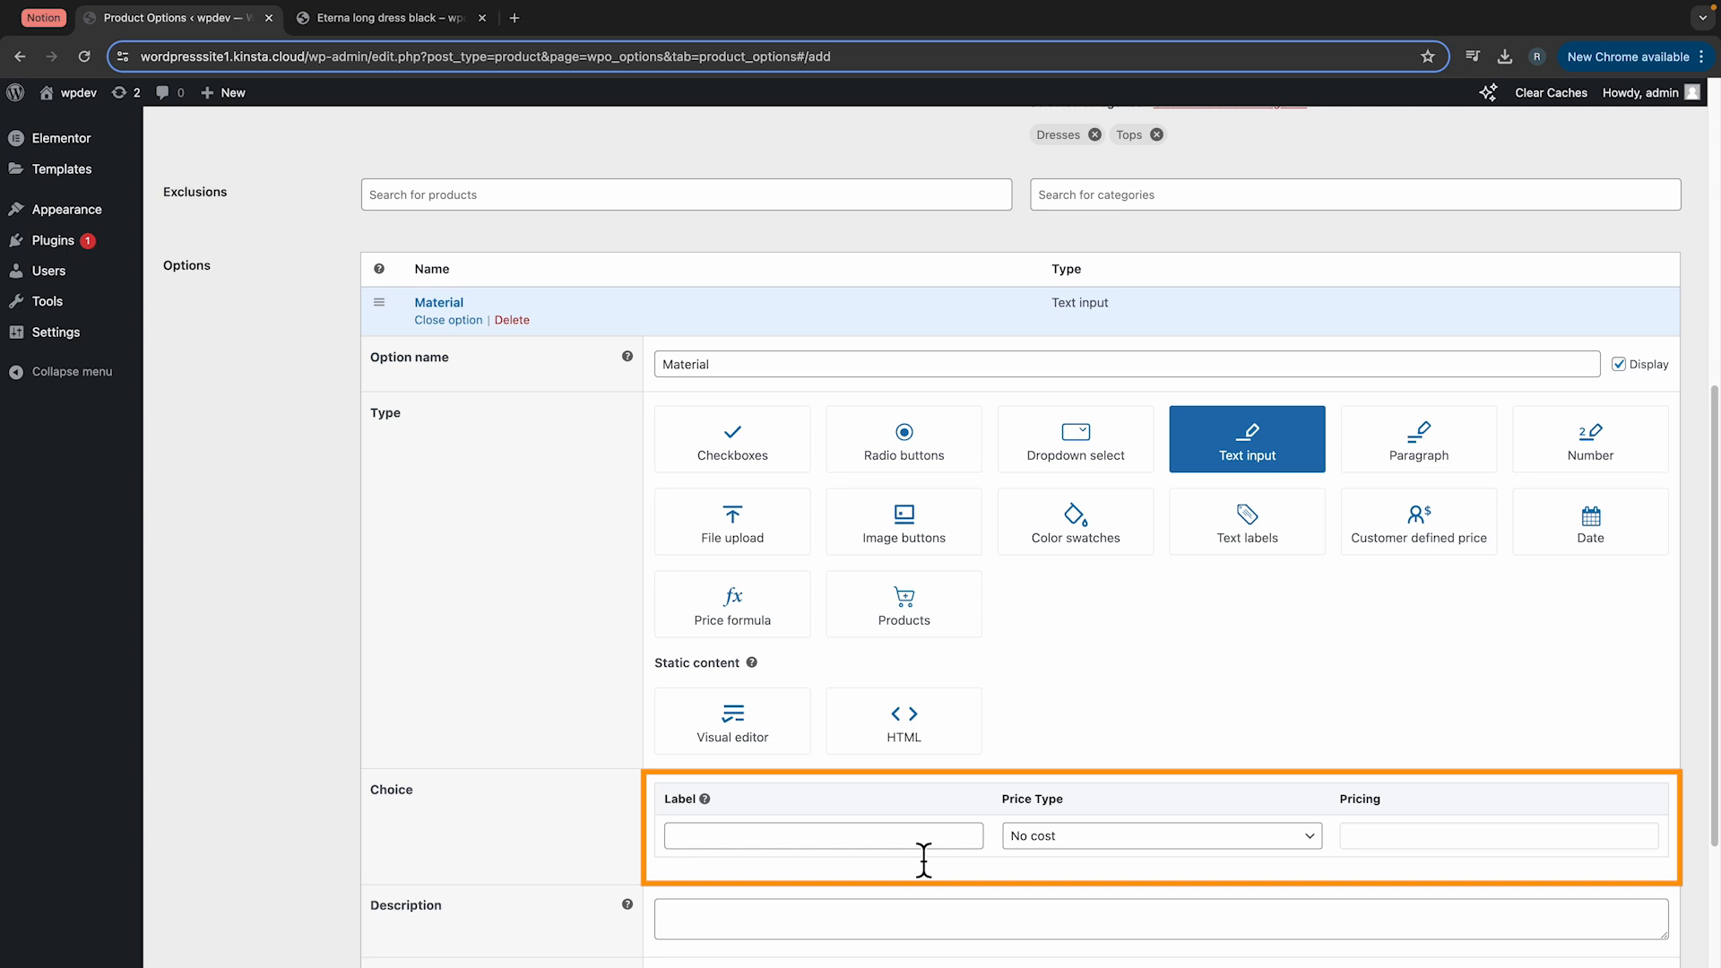
scroll(1057, 815, down, 3)
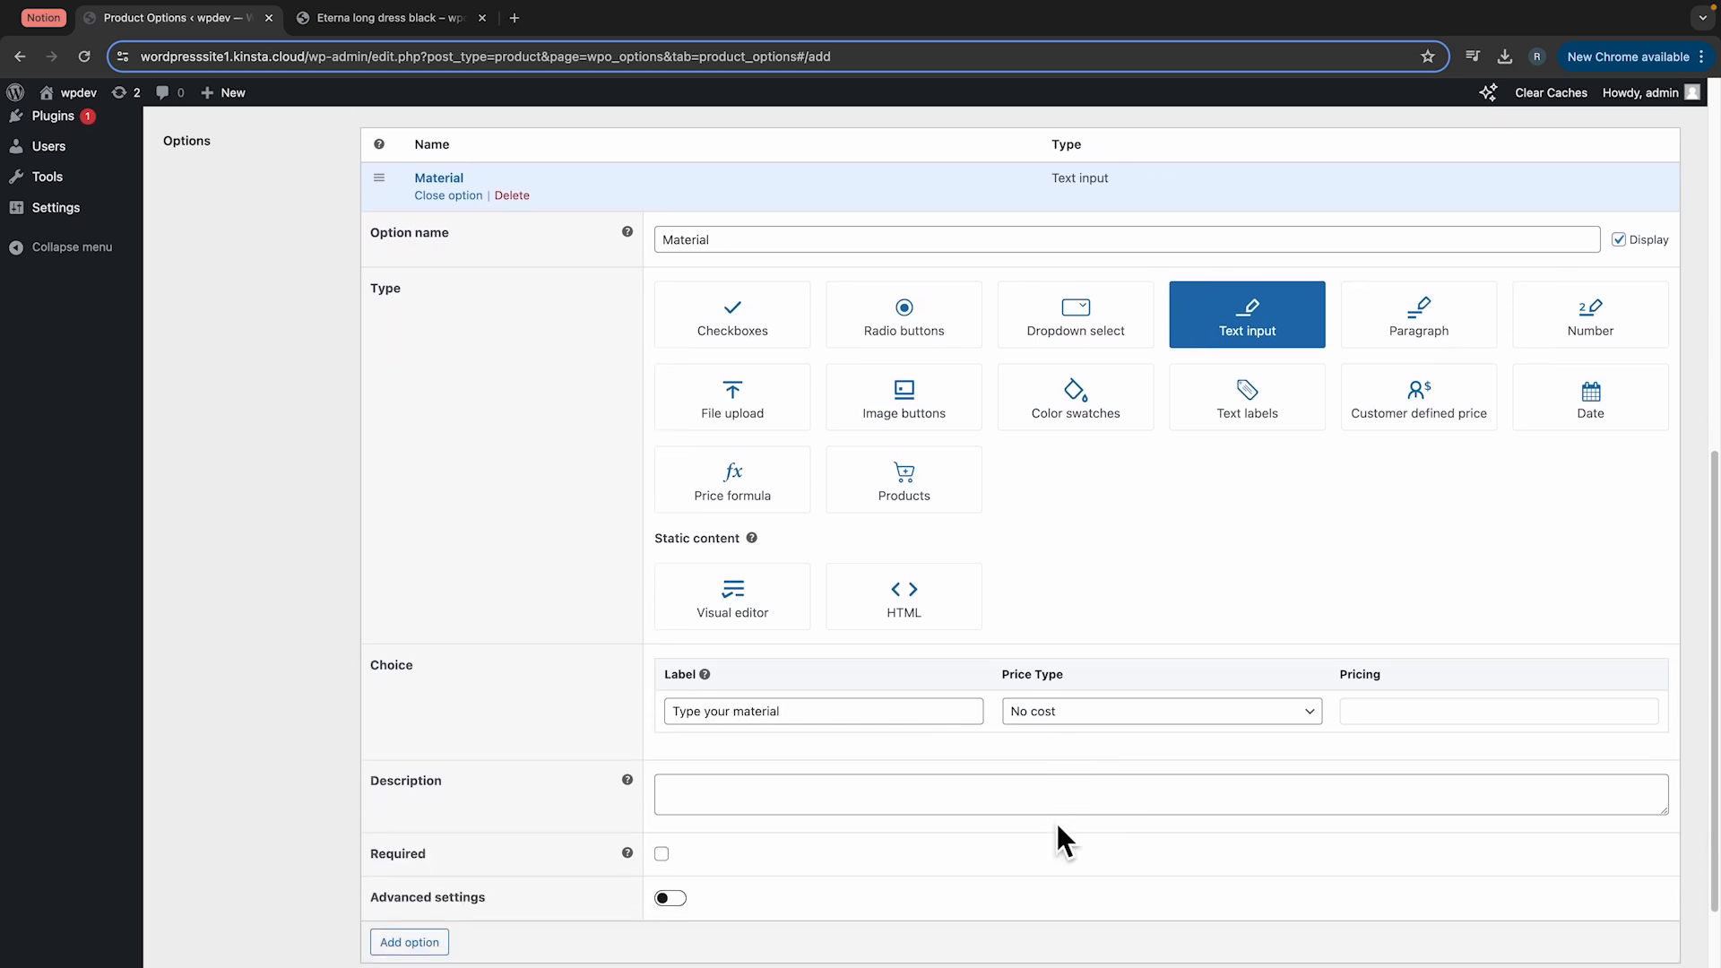
click(950, 762)
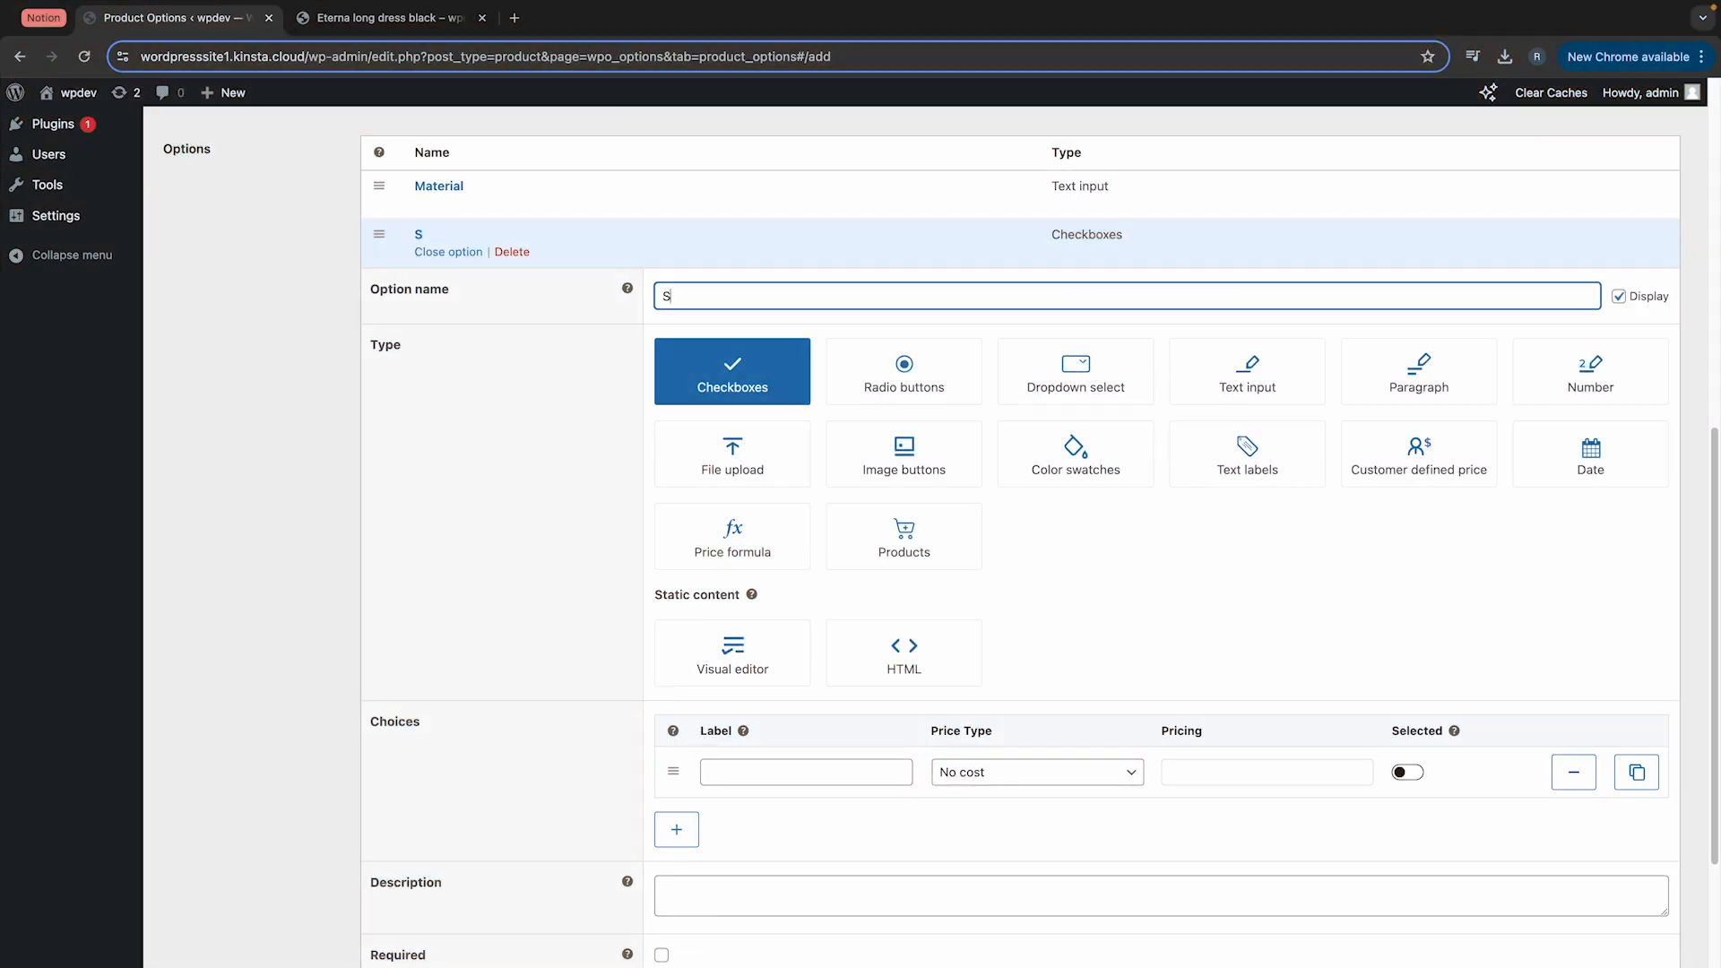
Step: Add a Size selection option with XS, S, M at no cost, S selected by default, and flat fees of ₹50 for L and ₹100 for XL
text(ze sele)
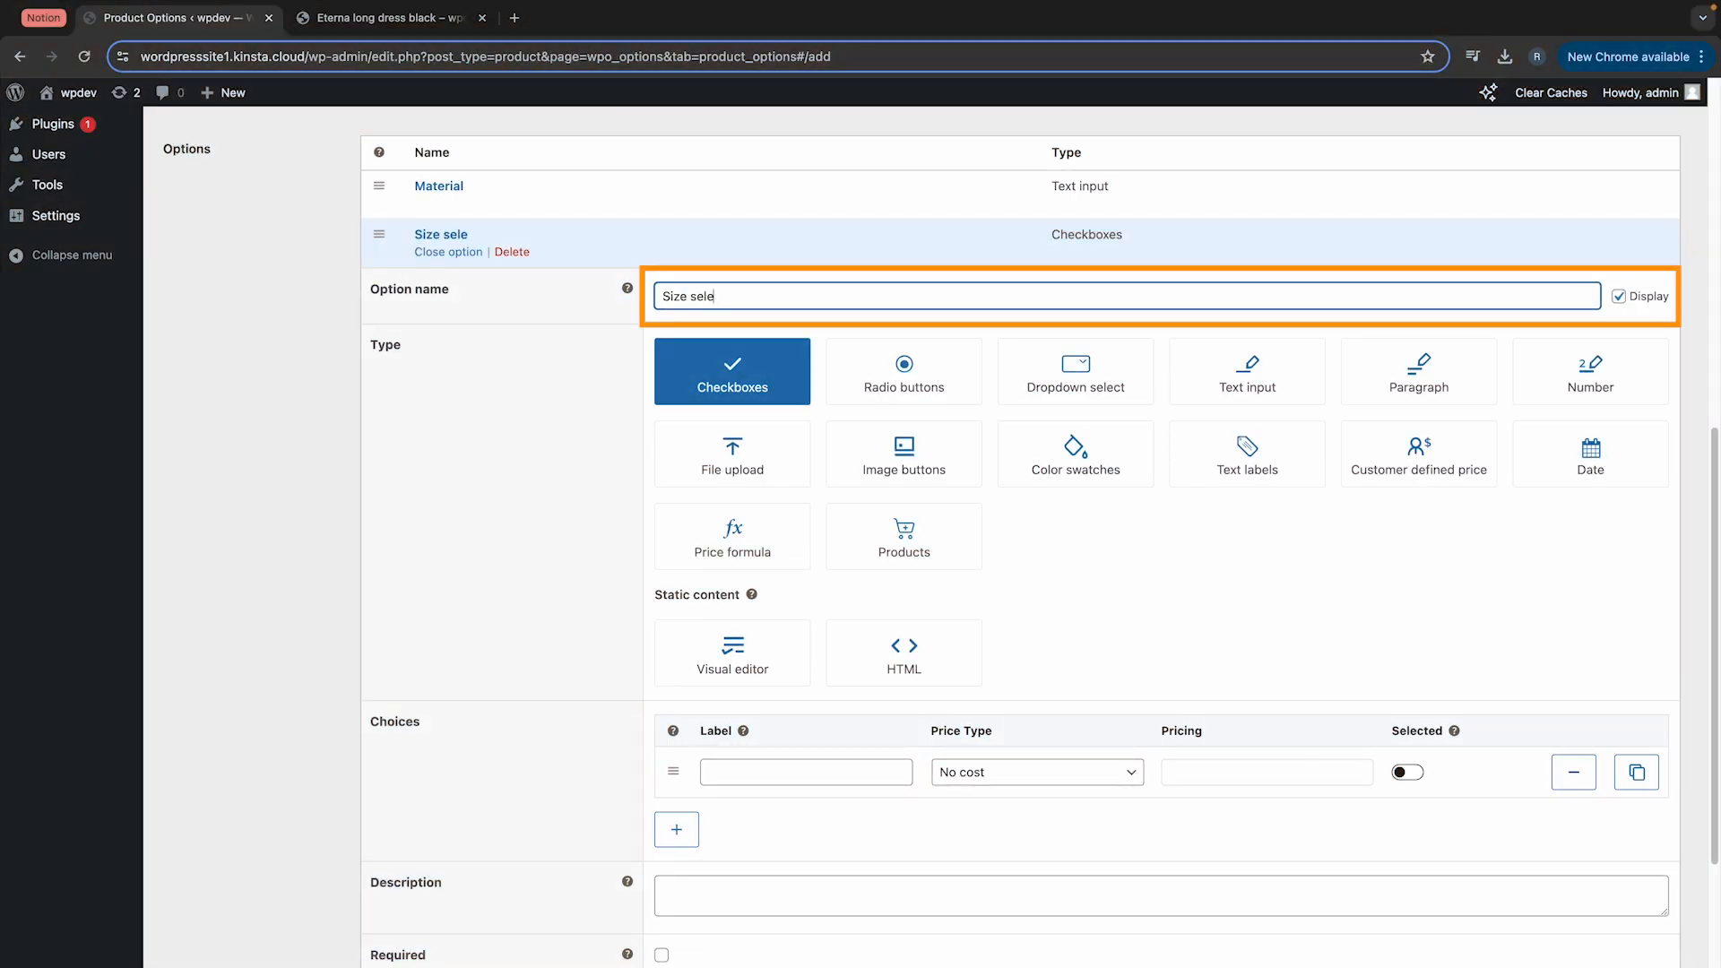
text(ction)
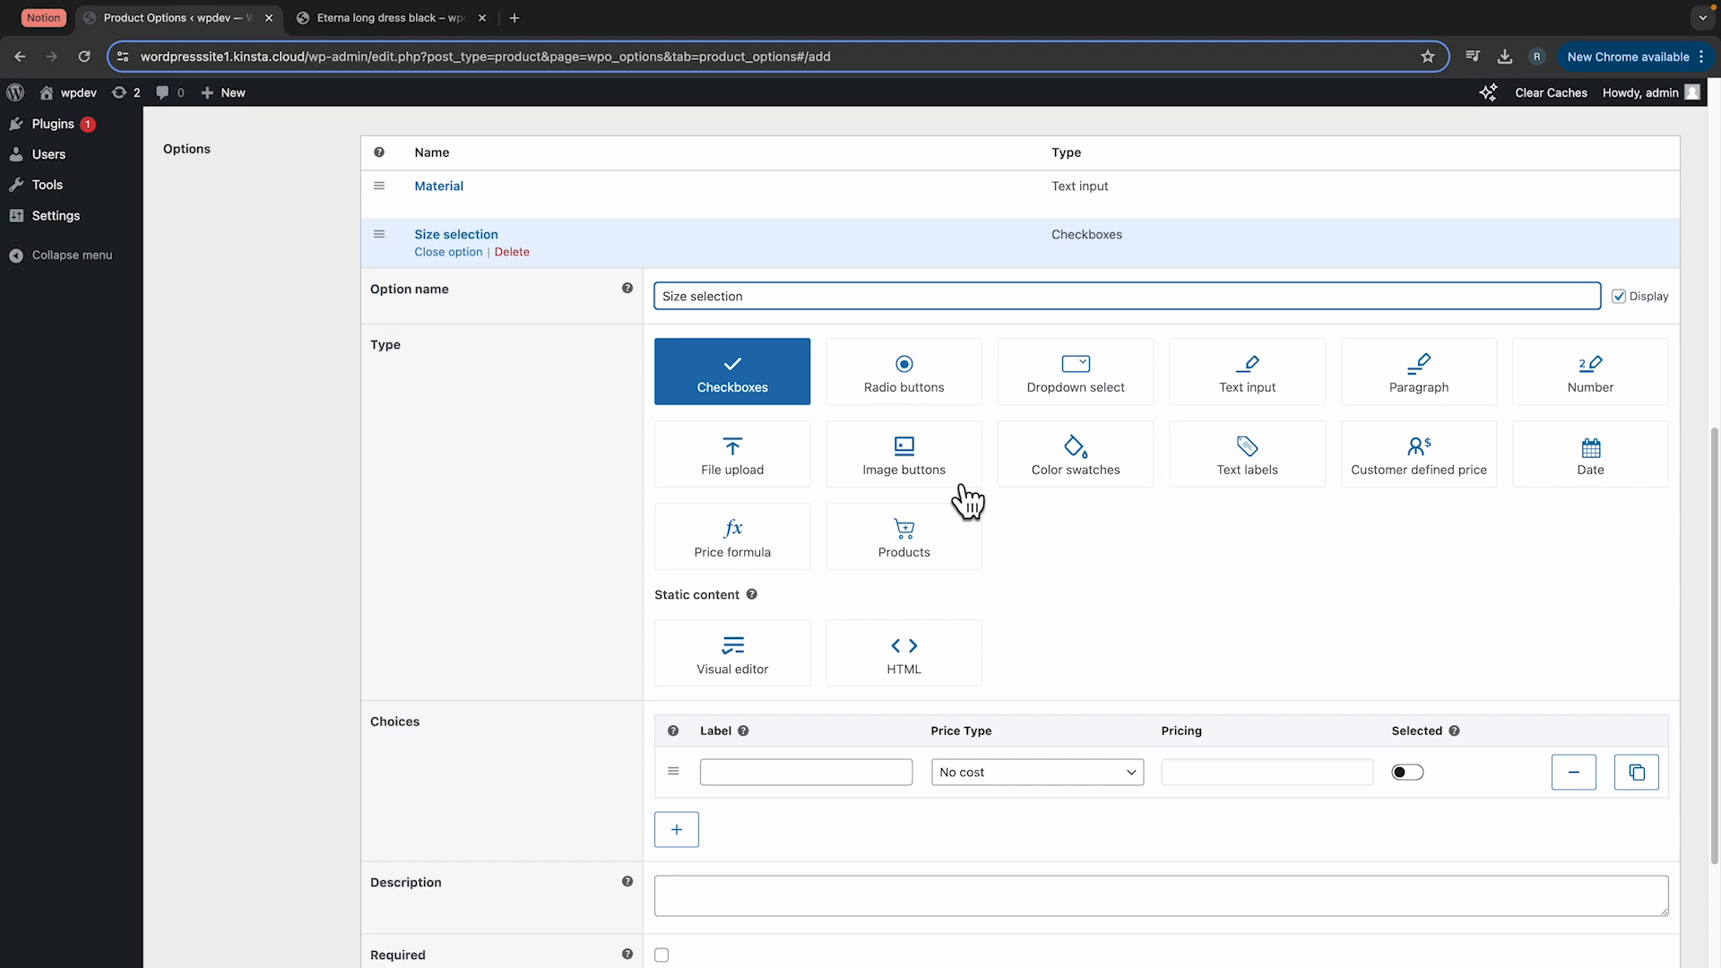
click(1026, 565)
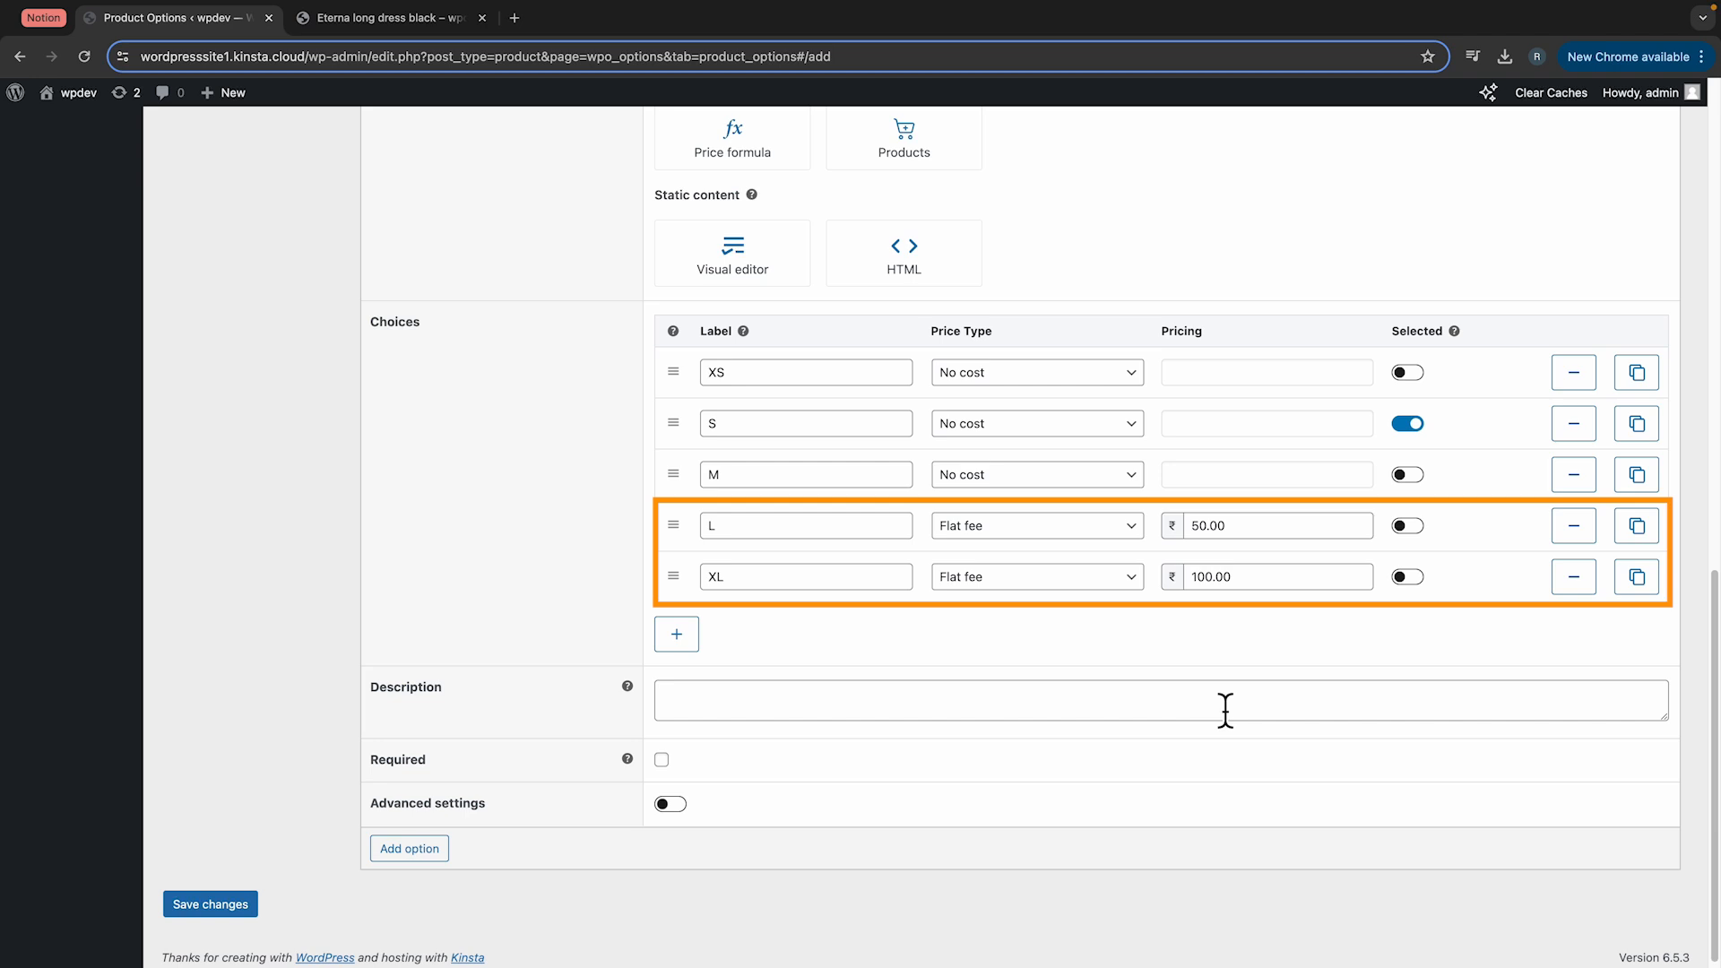
Step: Enter the description "Choose the size" and make the size option required
click(1226, 711)
text(Choose the size)
click(662, 760)
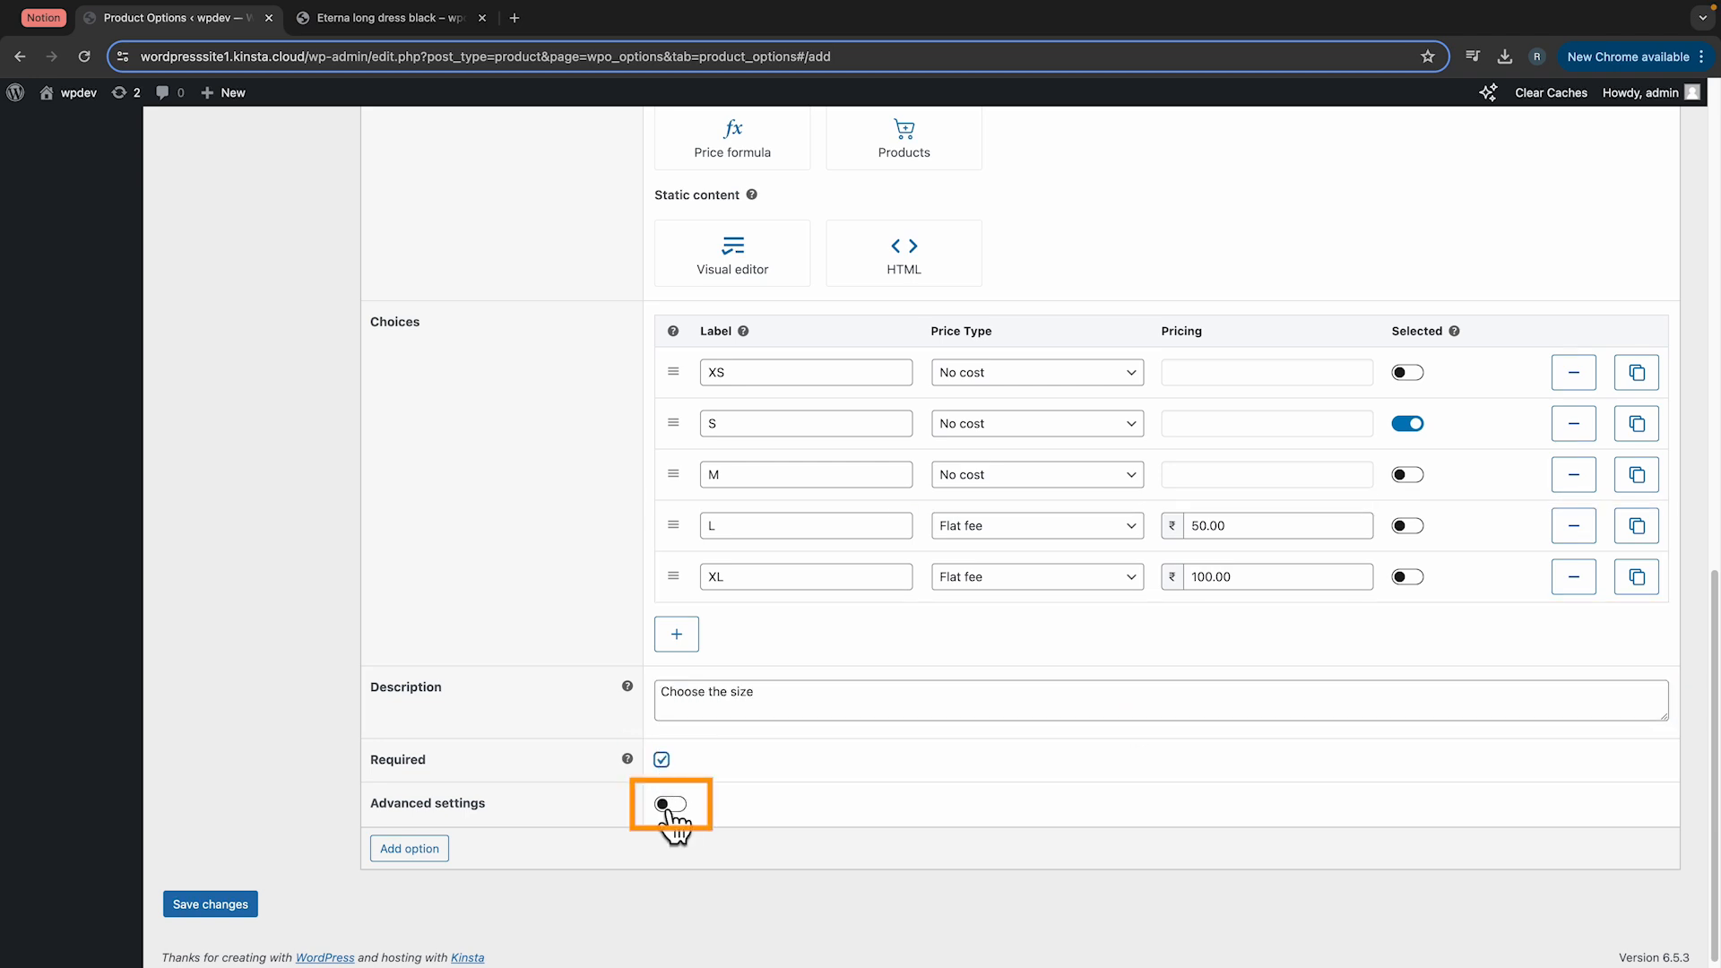
Step: Use the size option's advanced settings to allow a maximum of 1 choice and show it only if Material is not empty
click(670, 805)
scroll(707, 777, down, 3)
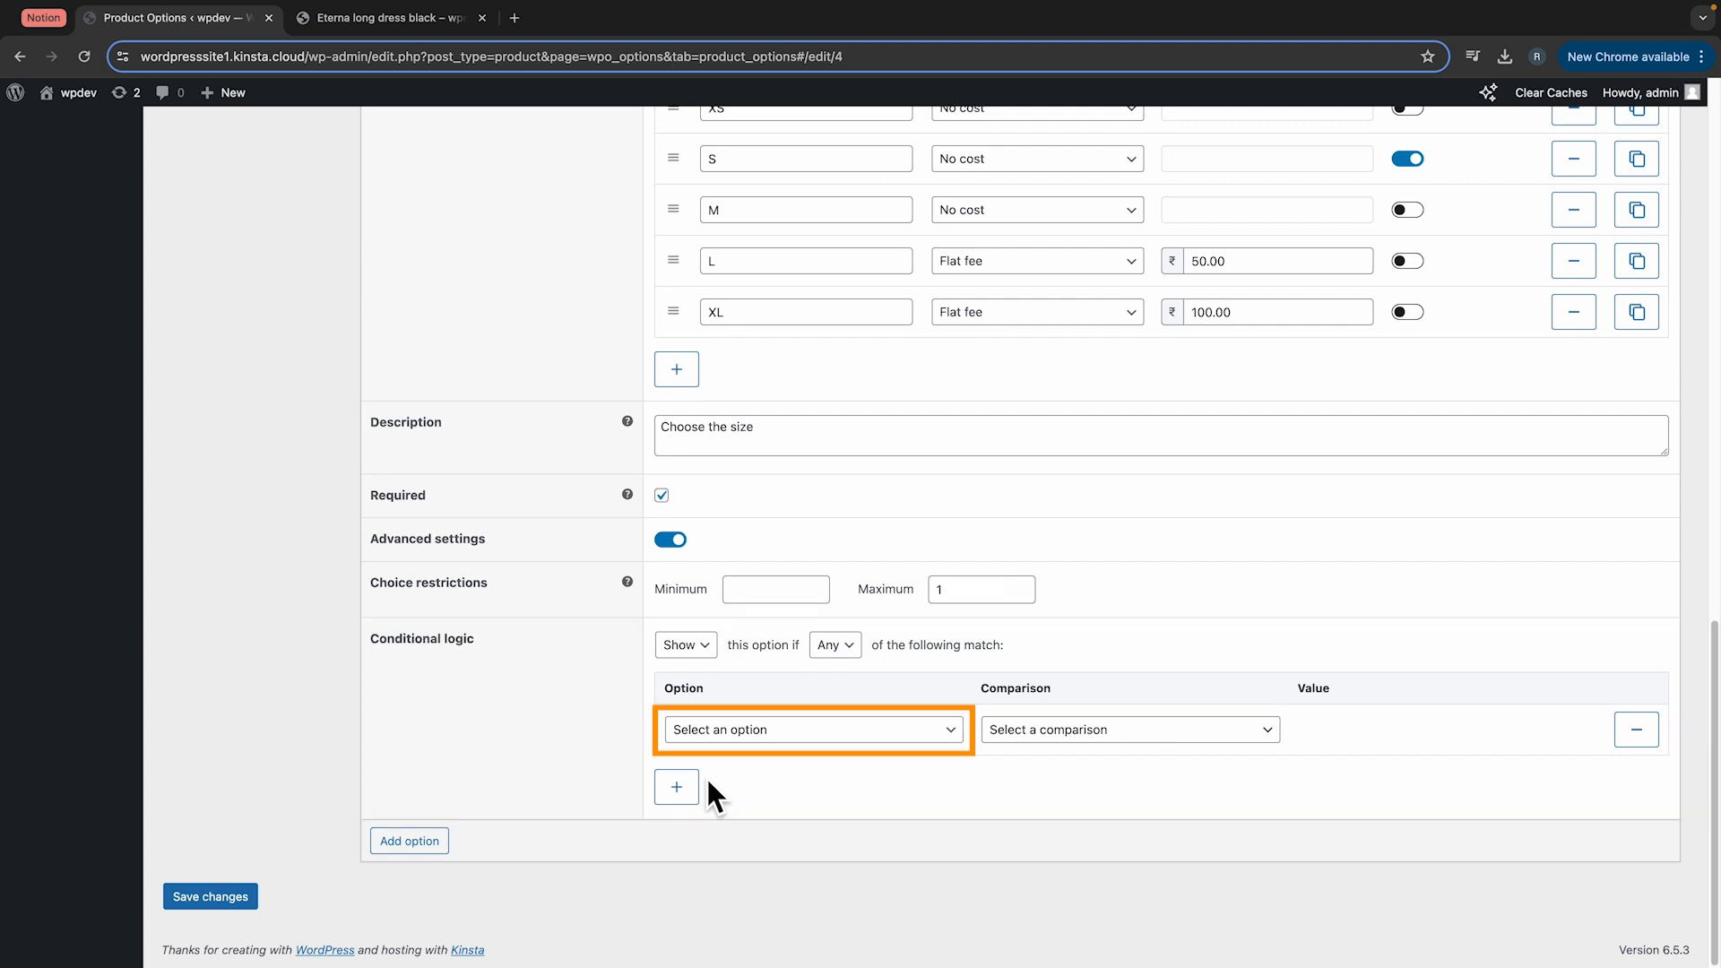
click(837, 735)
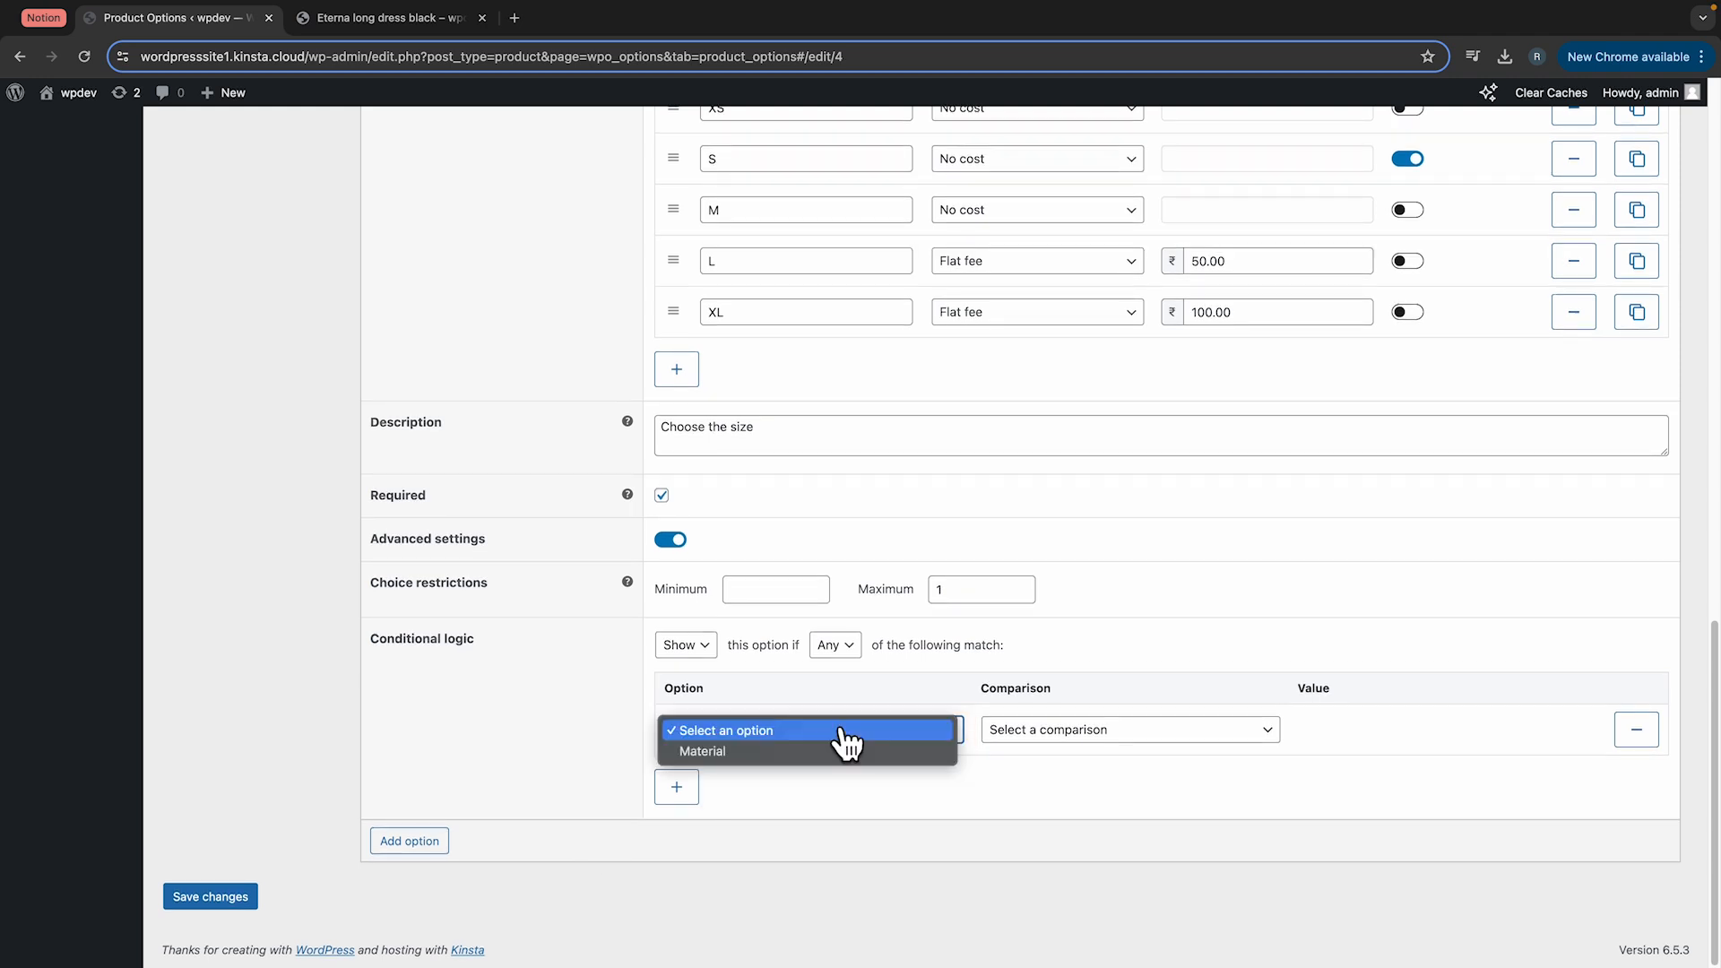
click(820, 754)
click(1017, 736)
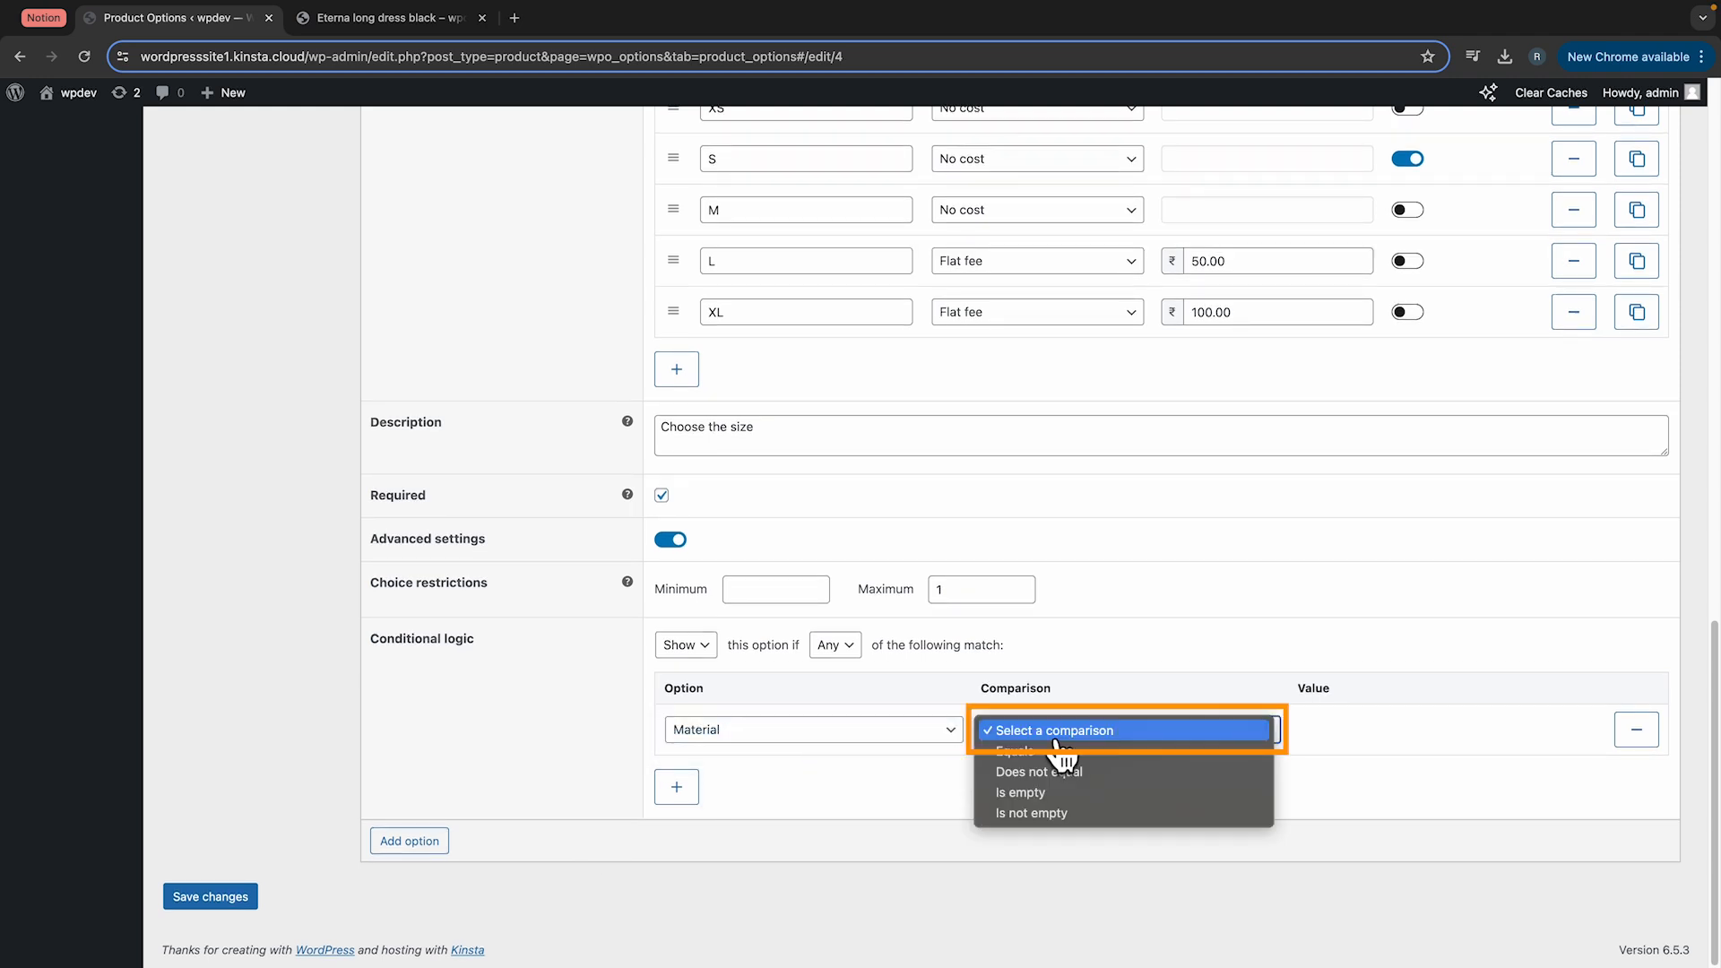
click(1067, 813)
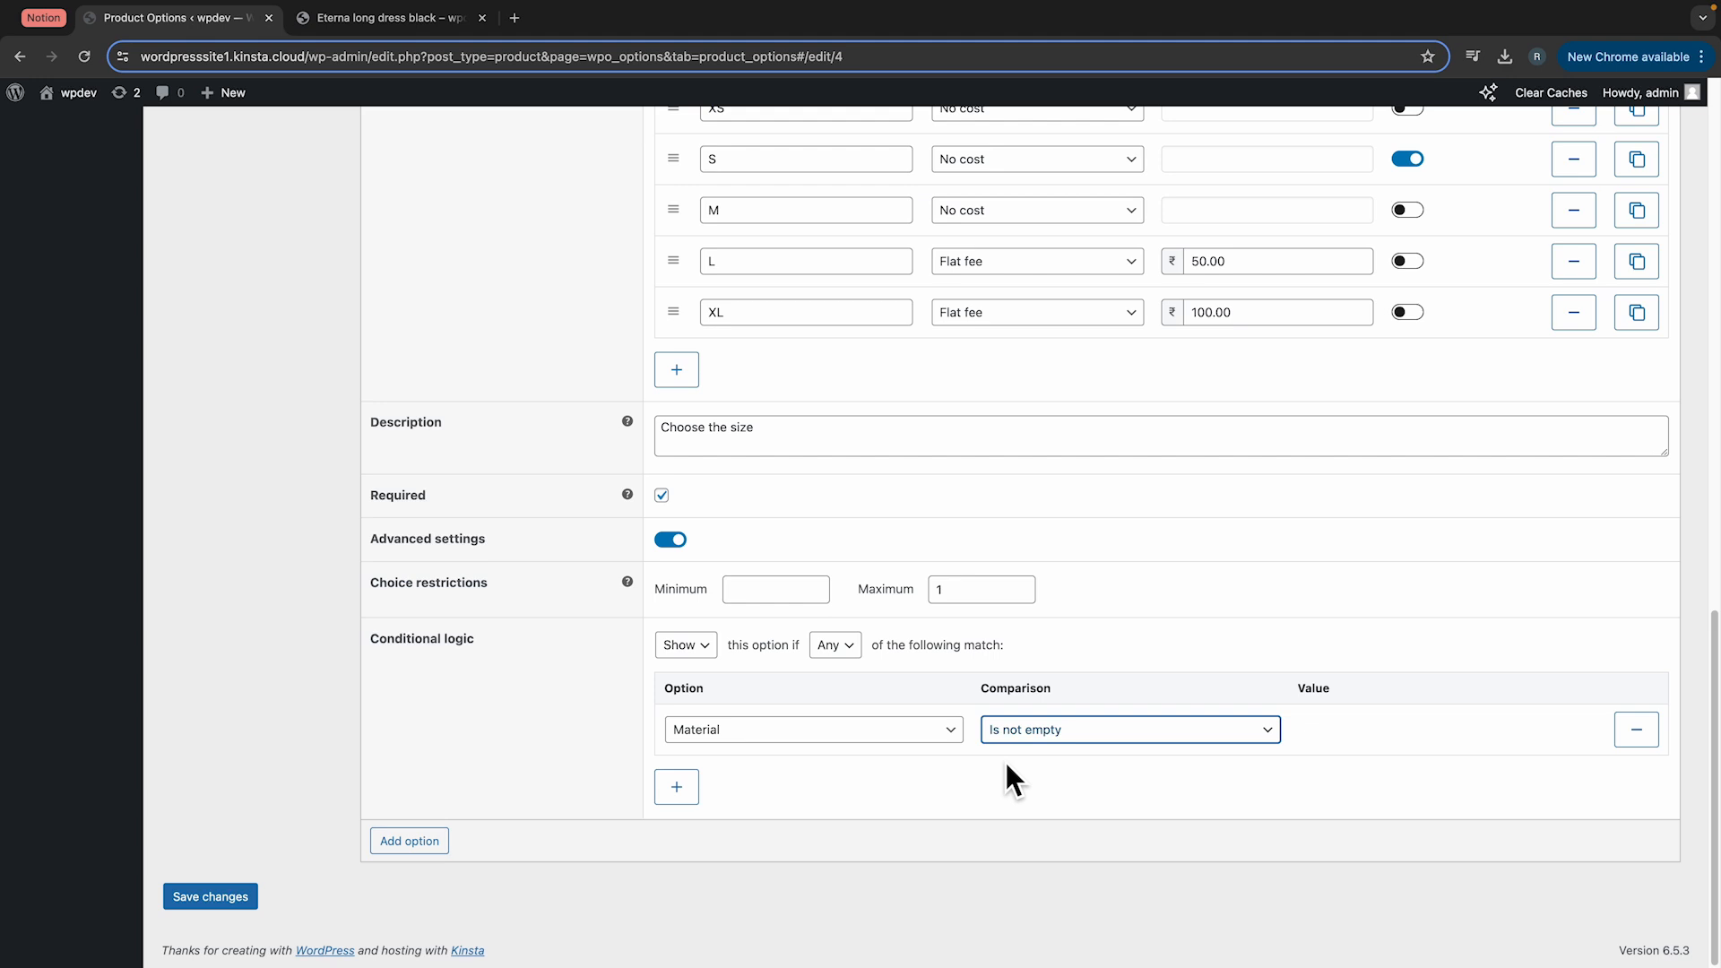
click(850, 647)
click(831, 625)
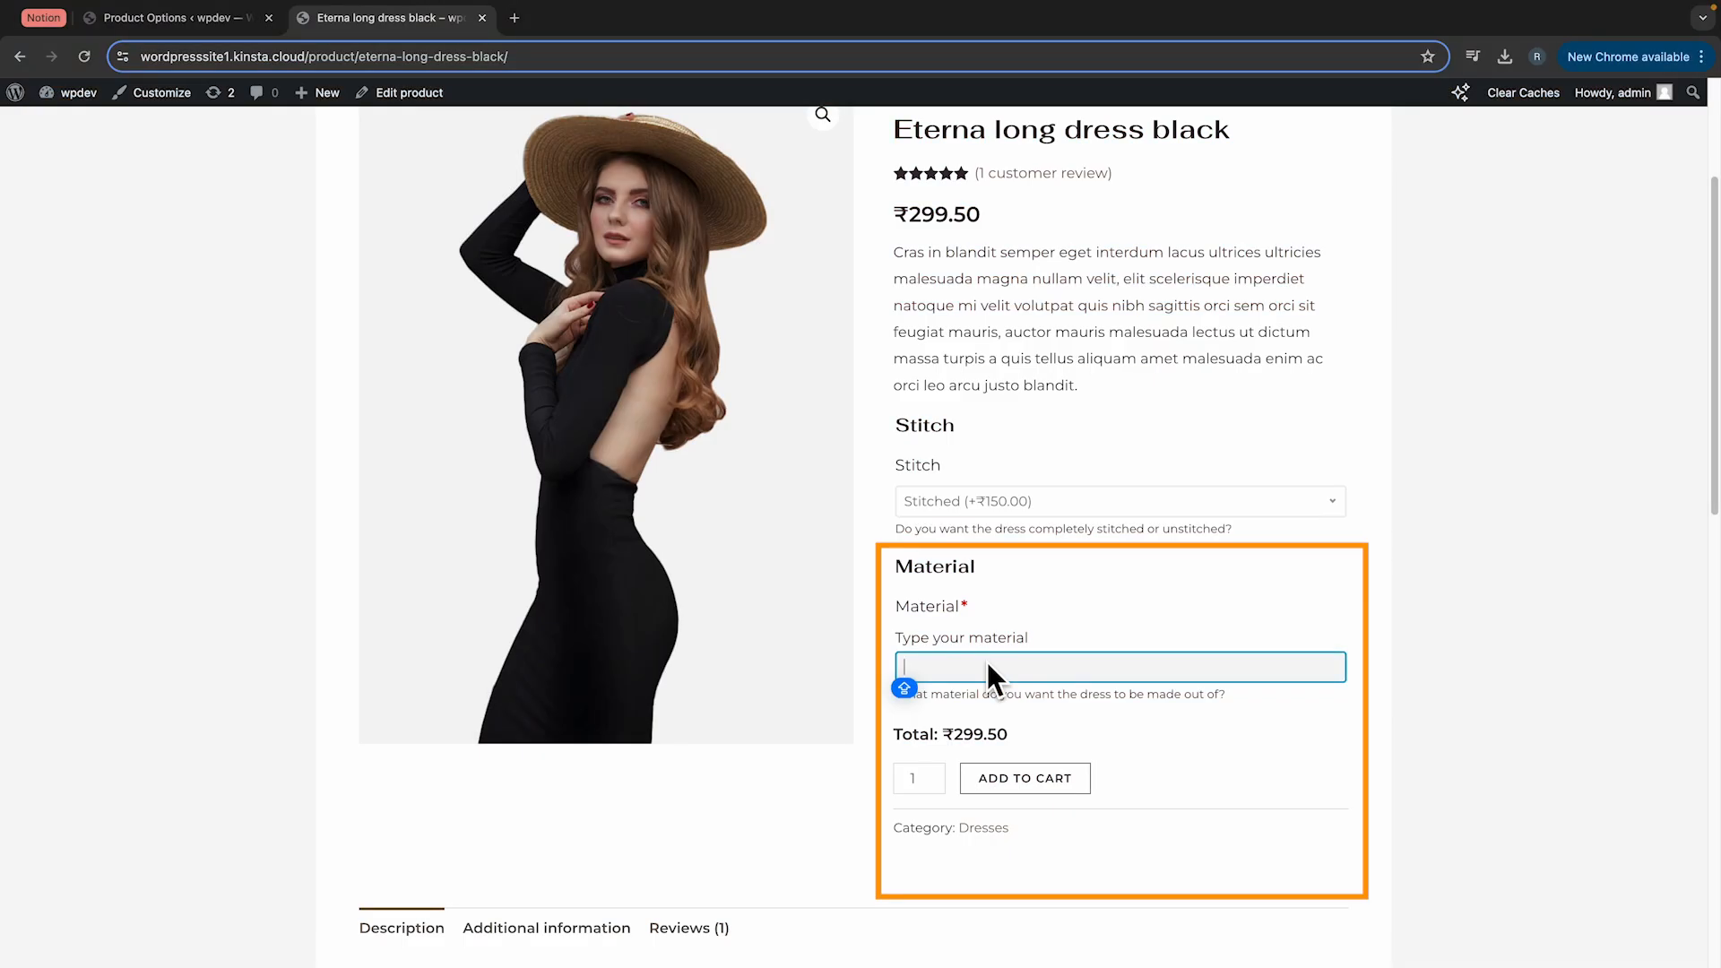
Step: Test the conditional size option by entering Cotton as the material on the Eterna long dress black product page
text(Cotton)
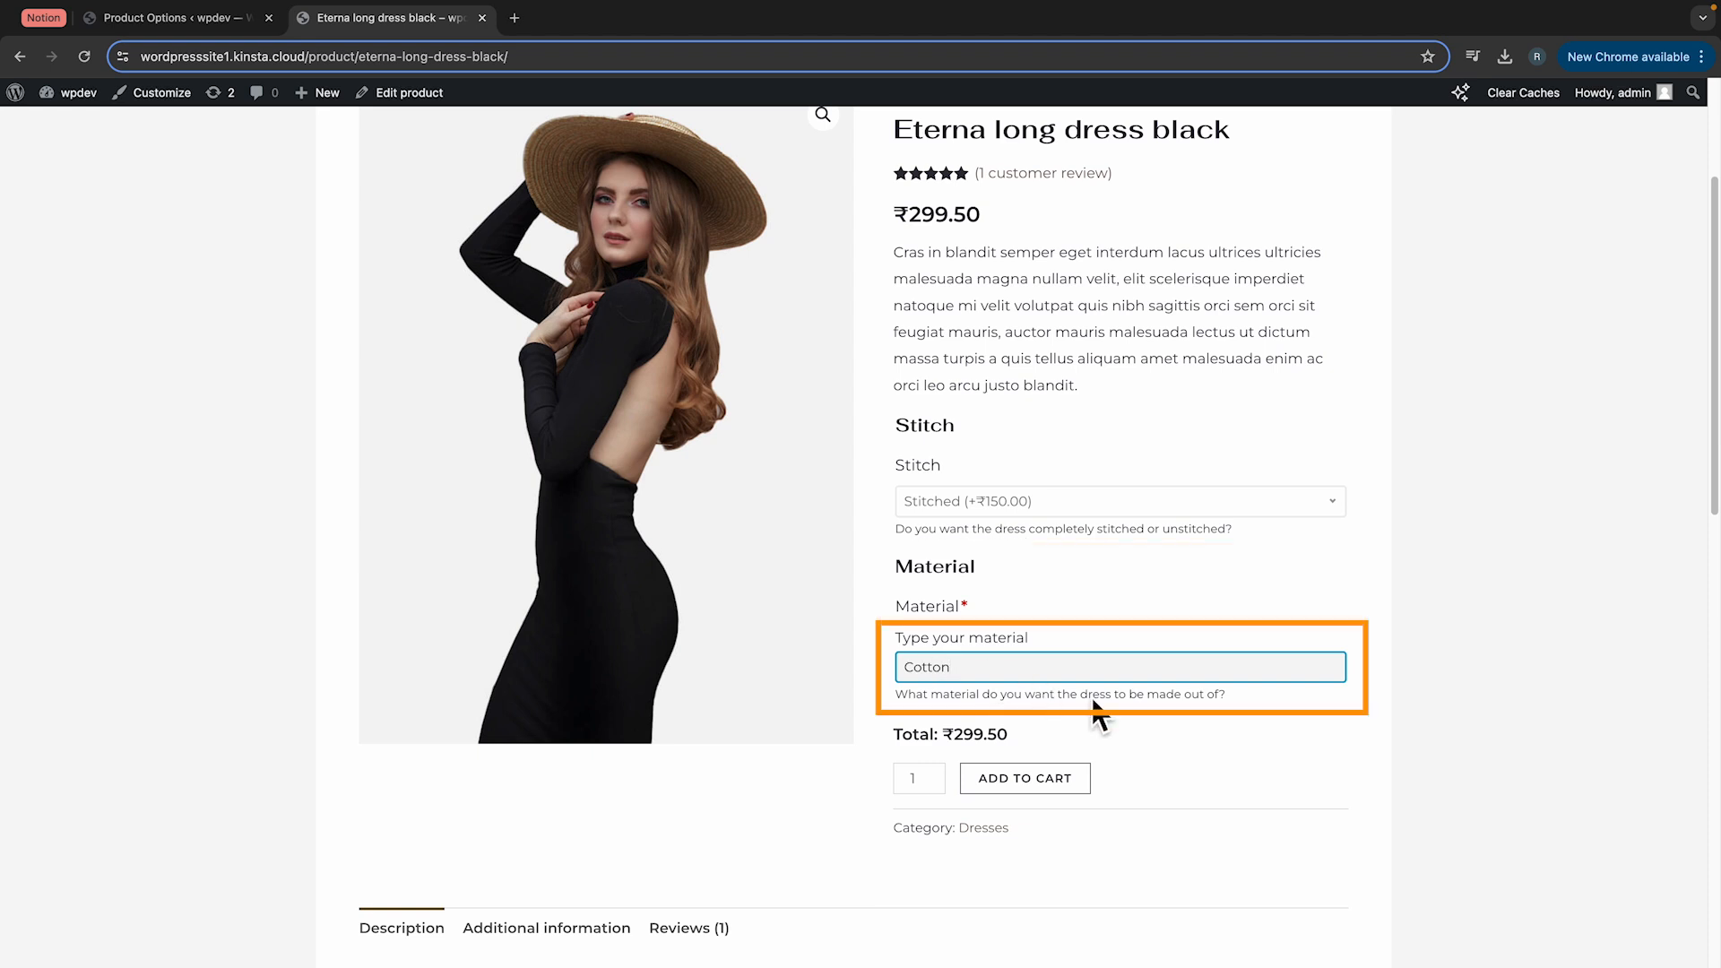
click(1143, 720)
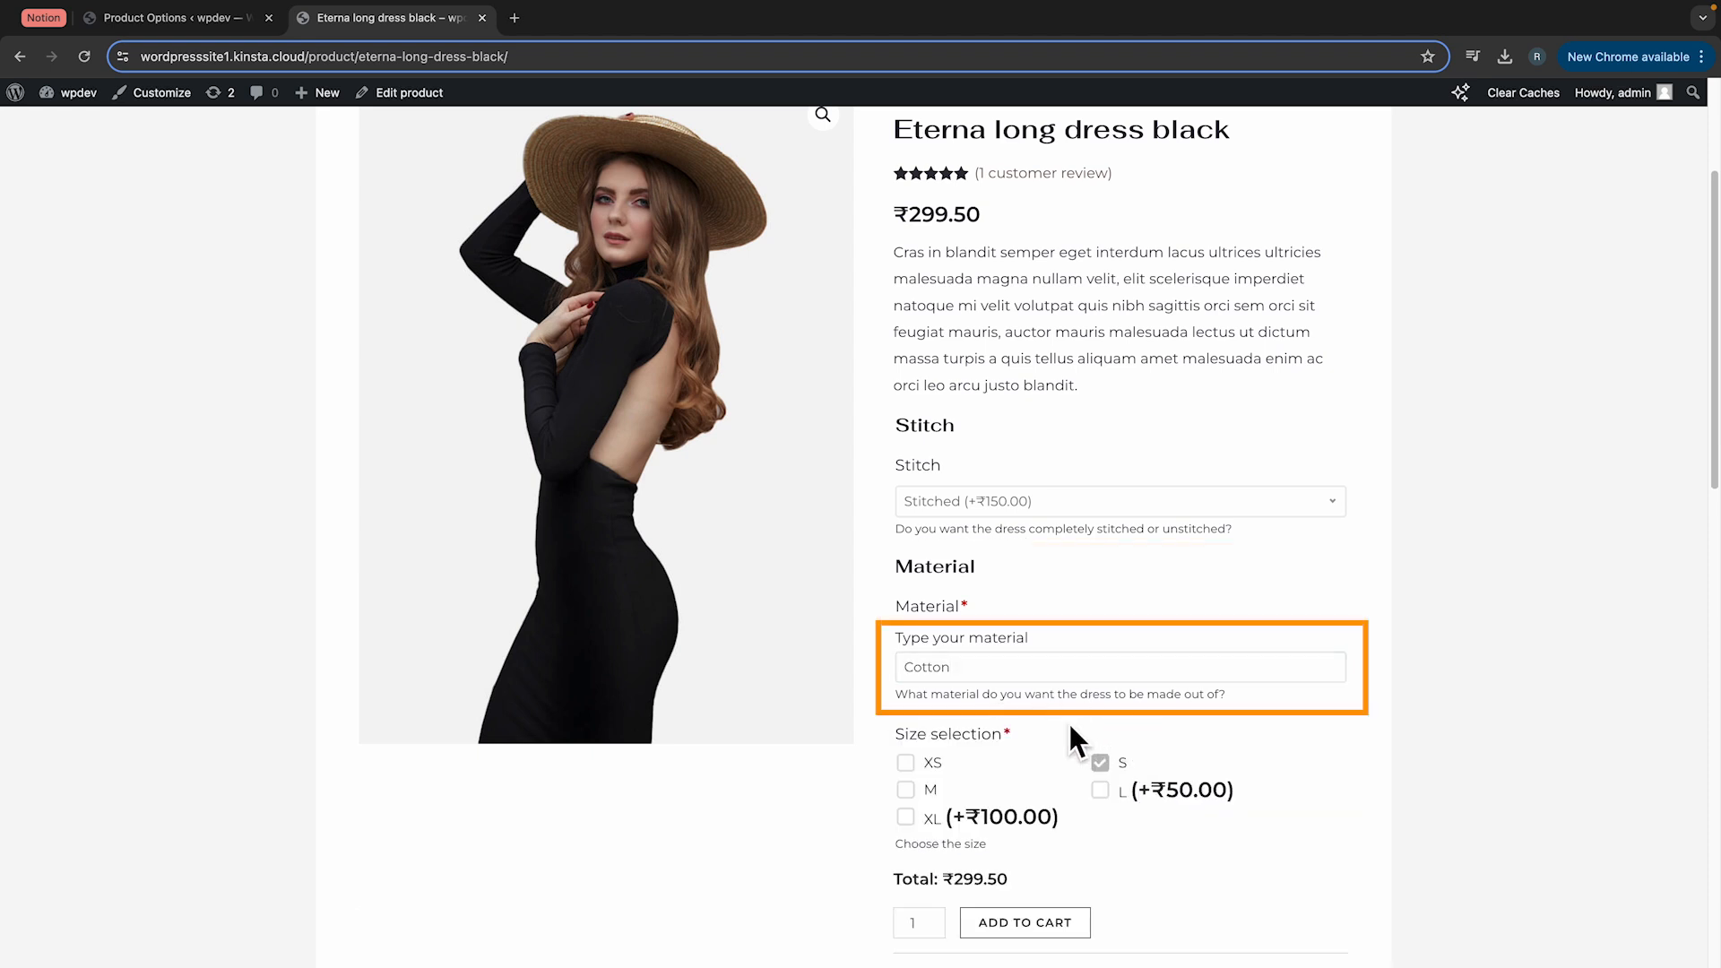